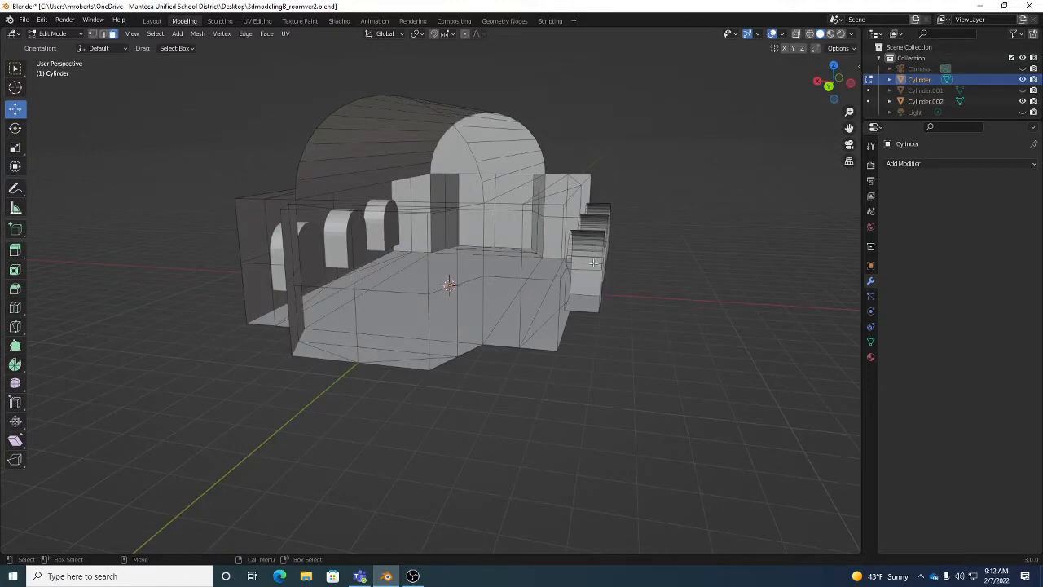
# Select the upper and lower back faces of all three arched window recesses on one side wall and move them inward along X.
pyautogui.moveTo(554, 261); pyautogui.dragTo(510, 309, button='middle')
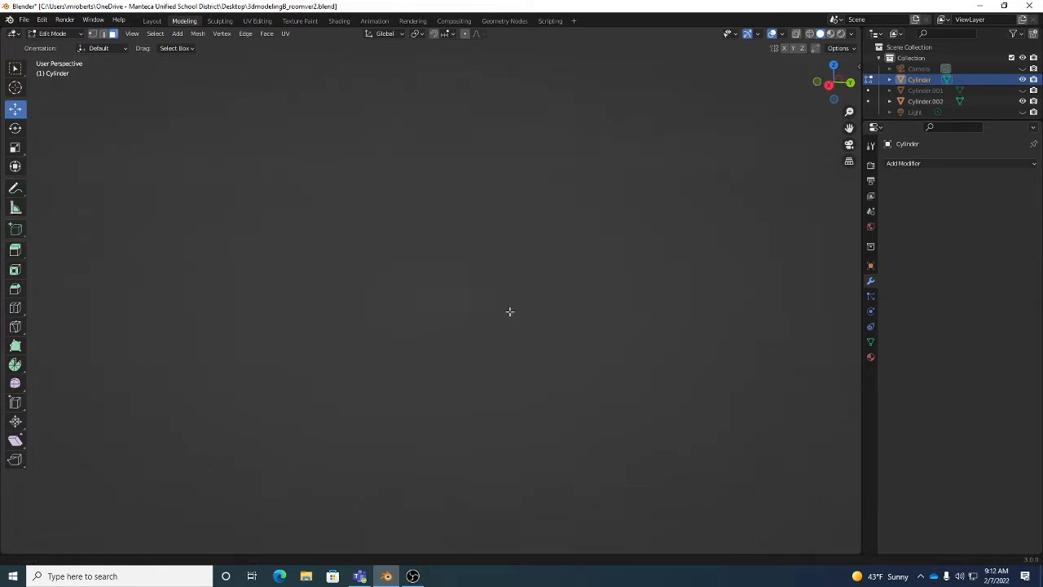
pyautogui.press('Home')
pyautogui.scroll(8, 422, 329)
pyautogui.moveTo(422, 329); pyautogui.dragTo(432, 323, button='middle')
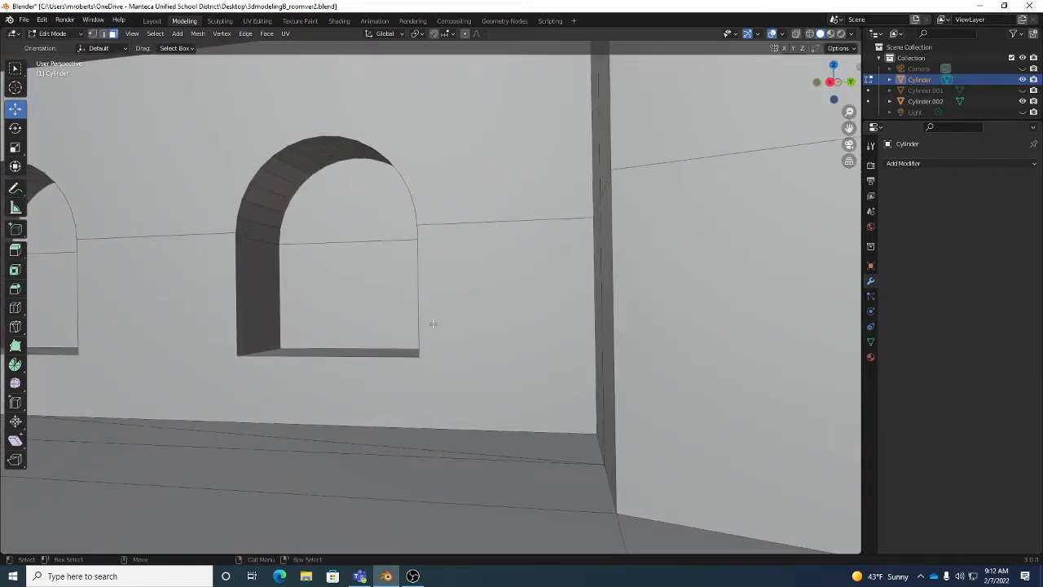
pyautogui.click(358, 171)
pyautogui.moveTo(359, 171); pyautogui.dragTo(529, 340, button='middle')
pyautogui.keyDown('shift'); pyautogui.click(528, 340); pyautogui.keyUp('shift')
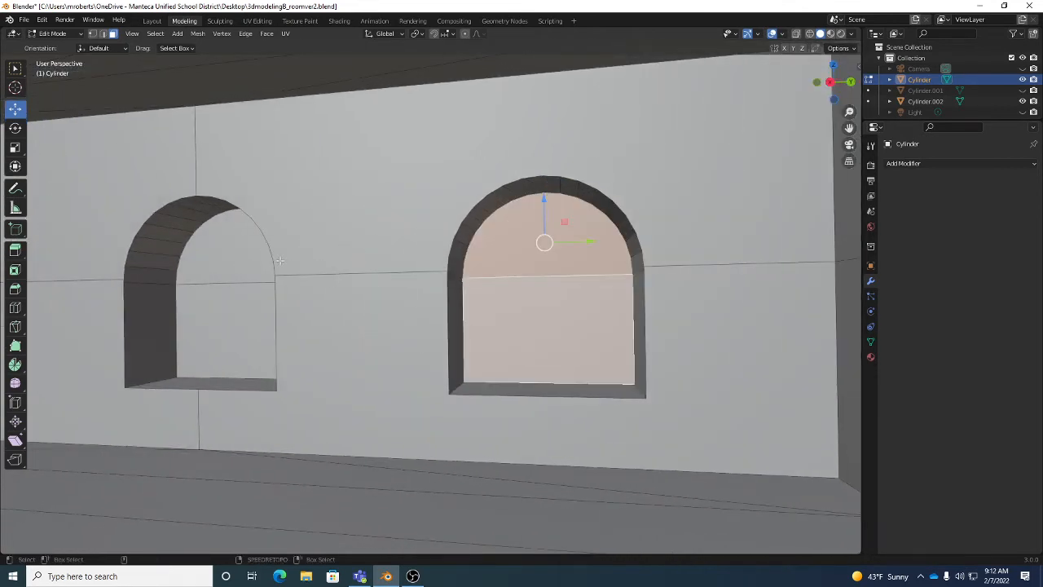
pyautogui.keyDown('shift'); pyautogui.click(231, 262); pyautogui.keyUp('shift')
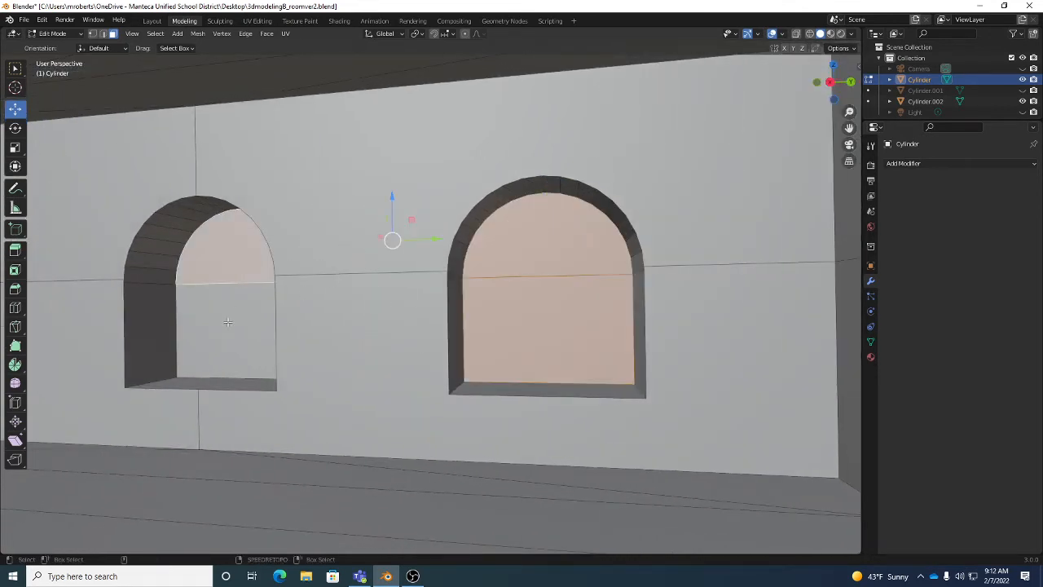
pyautogui.keyDown('shift'); pyautogui.click(228, 322); pyautogui.keyUp('shift')
pyautogui.moveTo(227, 321); pyautogui.dragTo(281, 298, button='middle')
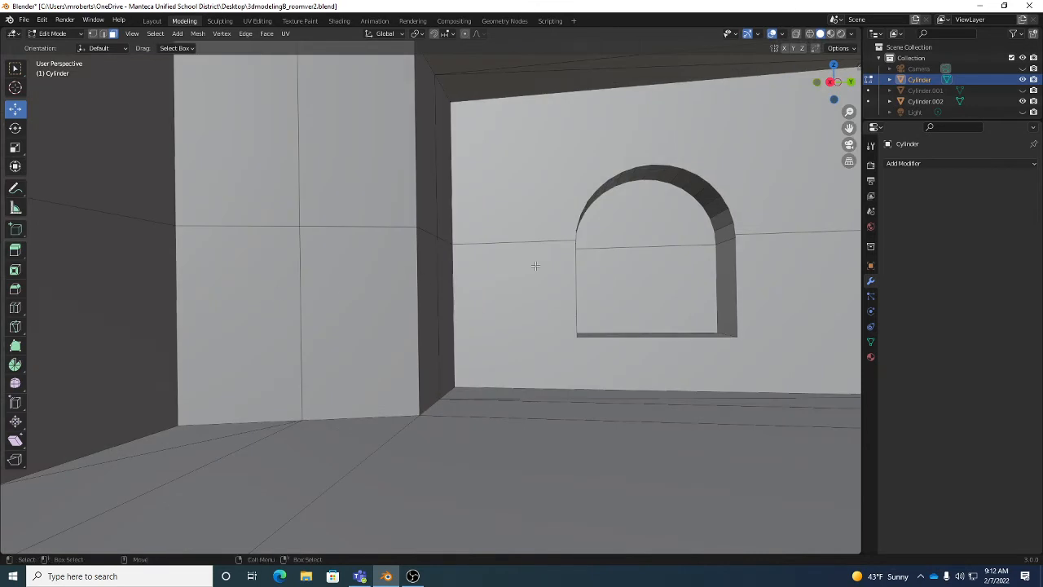
pyautogui.keyDown('shift'); pyautogui.click(628, 228); pyautogui.keyUp('shift')
pyautogui.keyDown('shift'); pyautogui.click(646, 287); pyautogui.keyUp('shift')
pyautogui.moveTo(646, 287); pyautogui.dragTo(349, 236, button='middle')
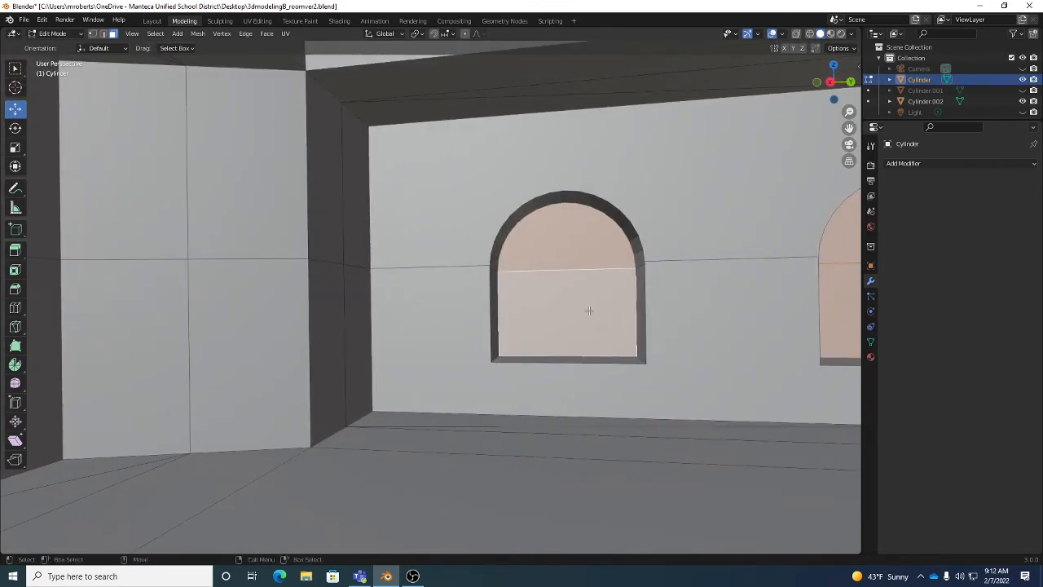
pyautogui.keyDown('shift'); pyautogui.moveTo(590, 311); pyautogui.dragTo(326, 236, button='middle'); pyautogui.keyUp('shift')
pyautogui.moveTo(601, 275); pyautogui.dragTo(483, 234, button='middle')
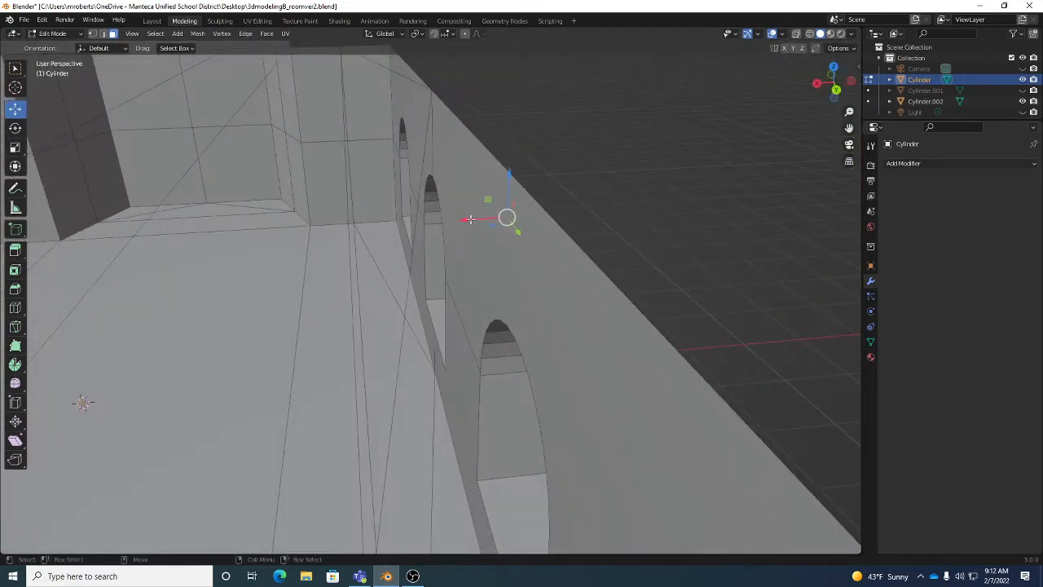
pyautogui.moveTo(465, 219); pyautogui.dragTo(419, 221)
pyautogui.moveTo(420, 221); pyautogui.dragTo(449, 222, button='middle')
# Delete the selected window faces so the three arches become open holes in the wall.
pyautogui.press('x')
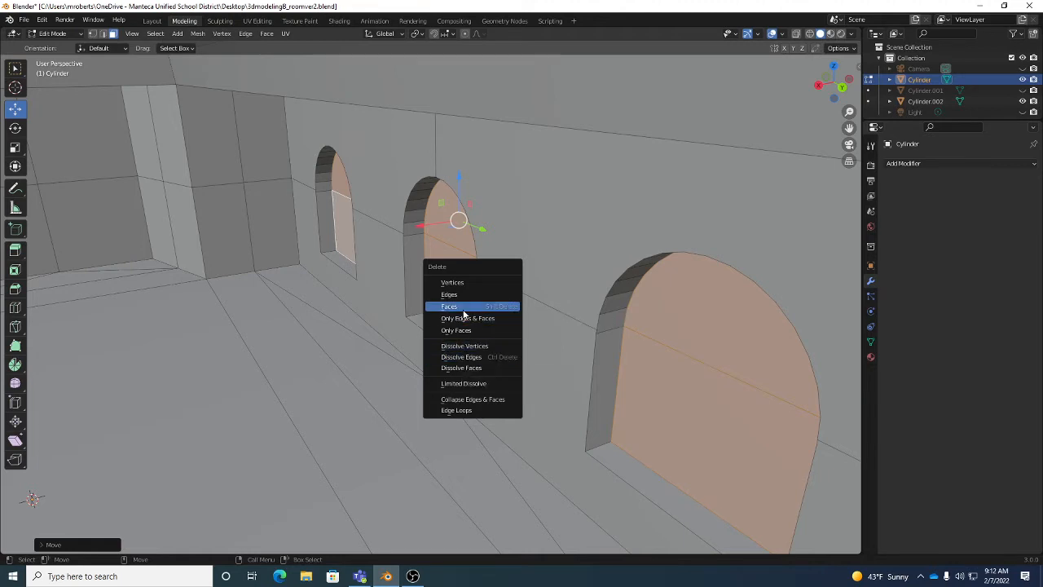
pyautogui.rightClick(458, 307)
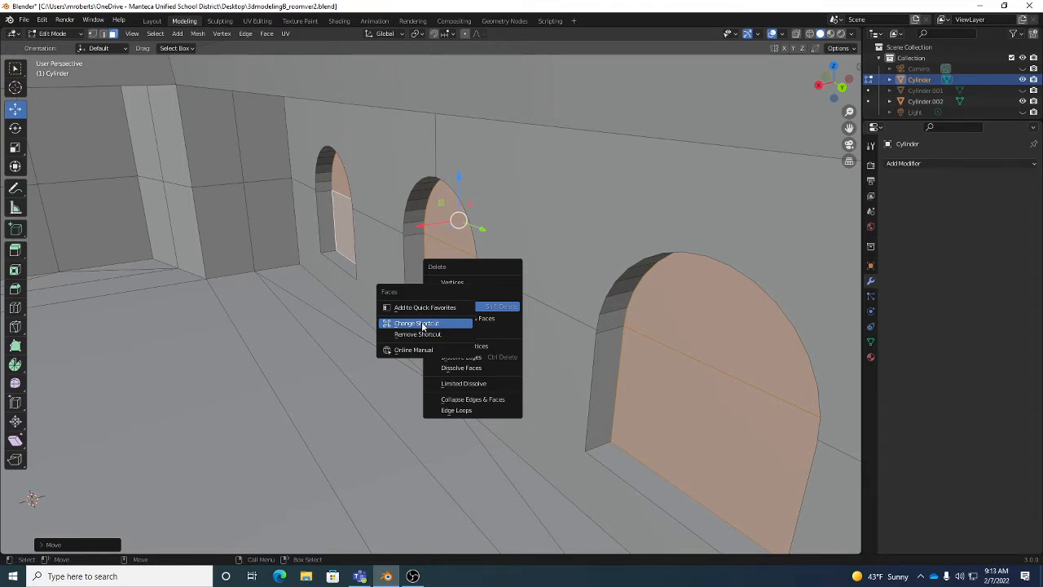
pyautogui.click(421, 325)
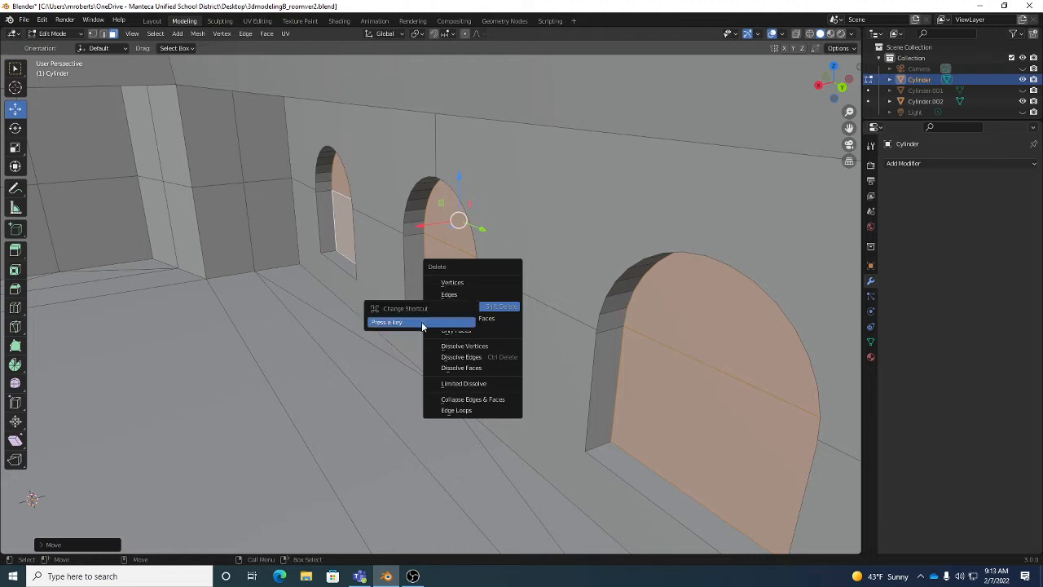
pyautogui.hotkey('shift', 'Delete')
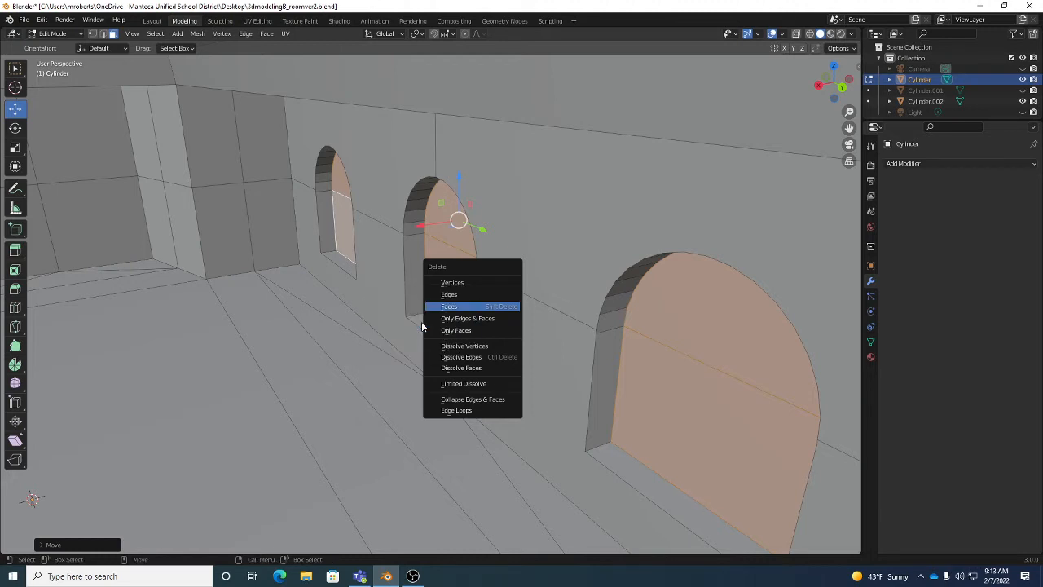
pyautogui.click(448, 306)
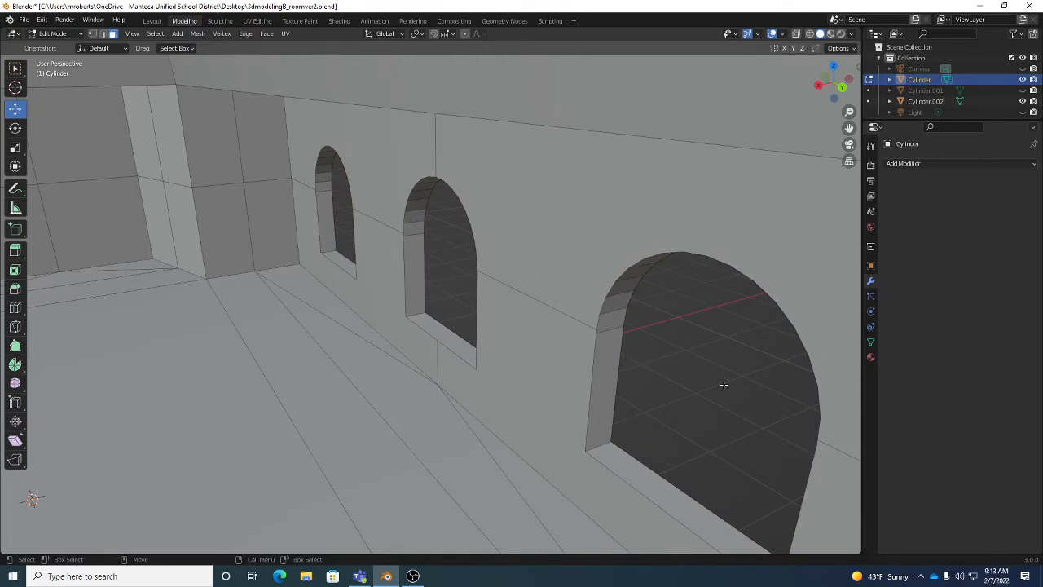
# Leave mesh editing and return the room to Object Mode.
pyautogui.scroll(-10, 730, 383)
pyautogui.moveTo(731, 383); pyautogui.dragTo(593, 356, button='middle')
pyautogui.scroll(5, 649, 356)
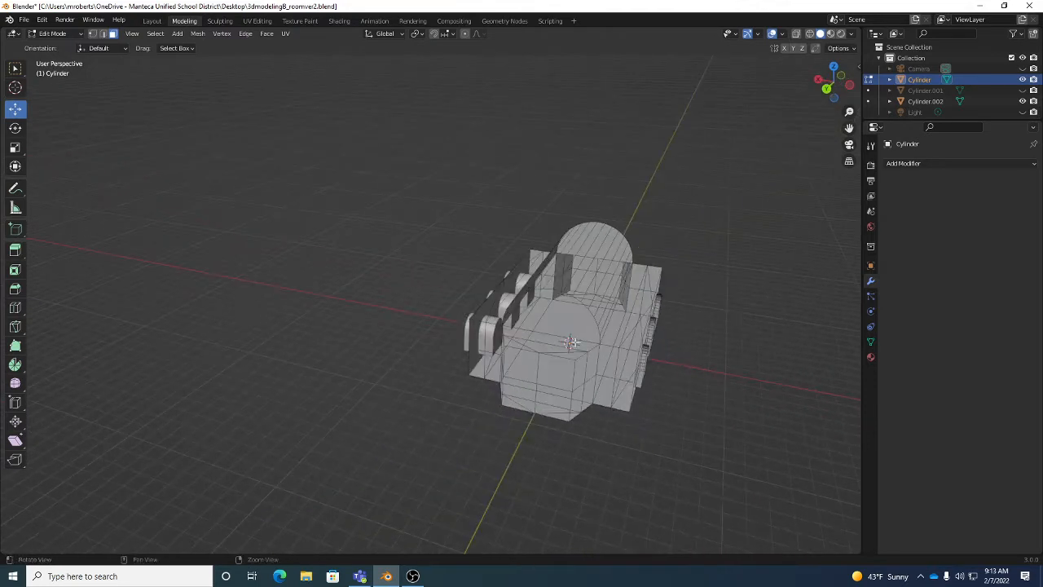
pyautogui.scroll(3, 593, 356)
pyautogui.scroll(2, 593, 356)
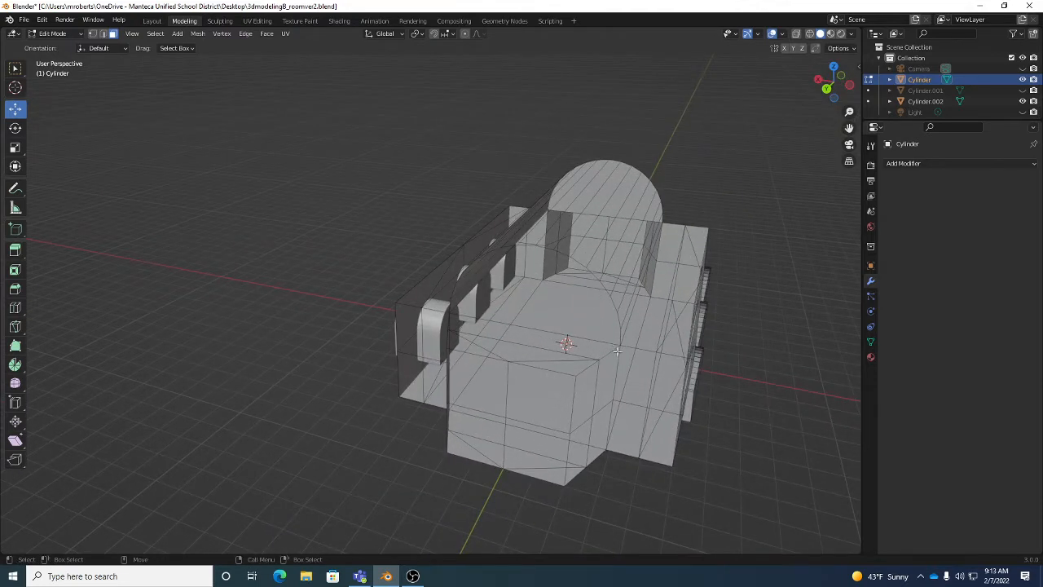
pyautogui.press('Tab')
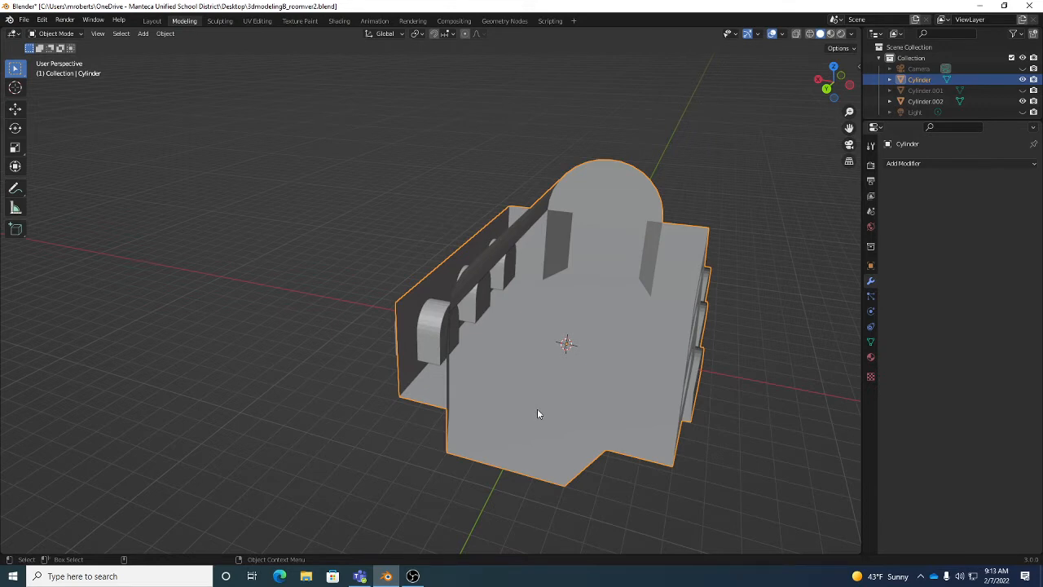
# Examine the room's vaulted ceiling, open arched windows and the cylinder shapes crossing the opposite wall.
pyautogui.moveTo(587, 366); pyautogui.dragTo(654, 262, button='middle')
pyautogui.moveTo(606, 230); pyautogui.dragTo(633, 216, button='middle')
pyautogui.scroll(5, 648, 241)
pyautogui.scroll(-5, 648, 242)
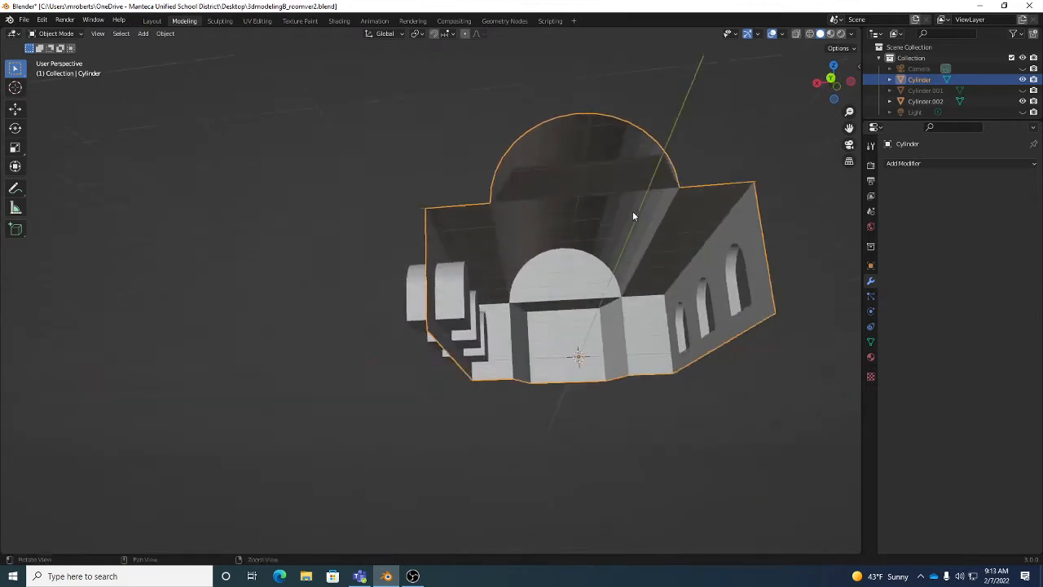
pyautogui.scroll(1, 666, 212)
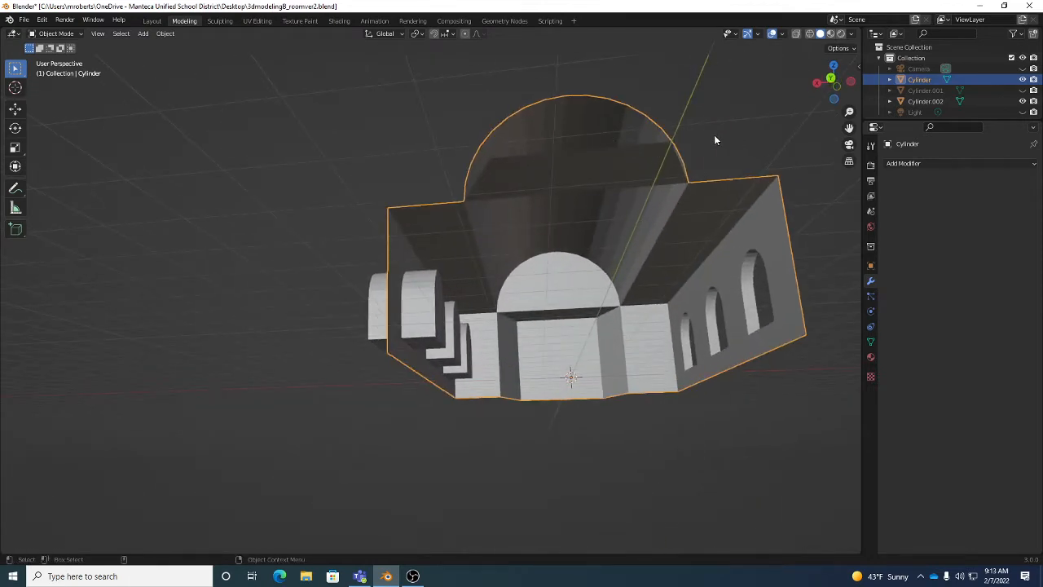
pyautogui.moveTo(606, 126); pyautogui.dragTo(591, 150, button='middle')
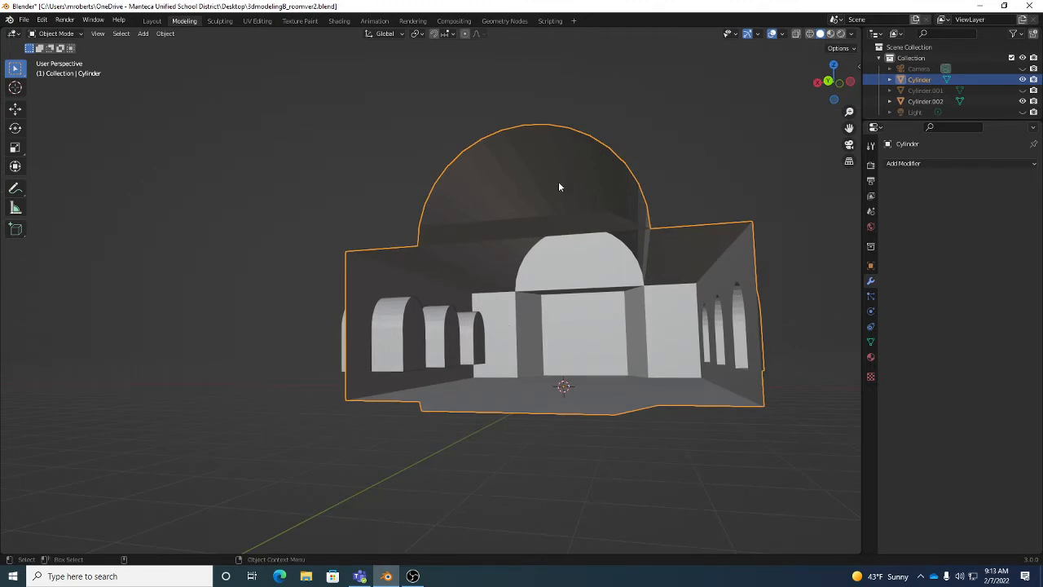
pyautogui.moveTo(559, 187); pyautogui.dragTo(568, 237, button='middle')
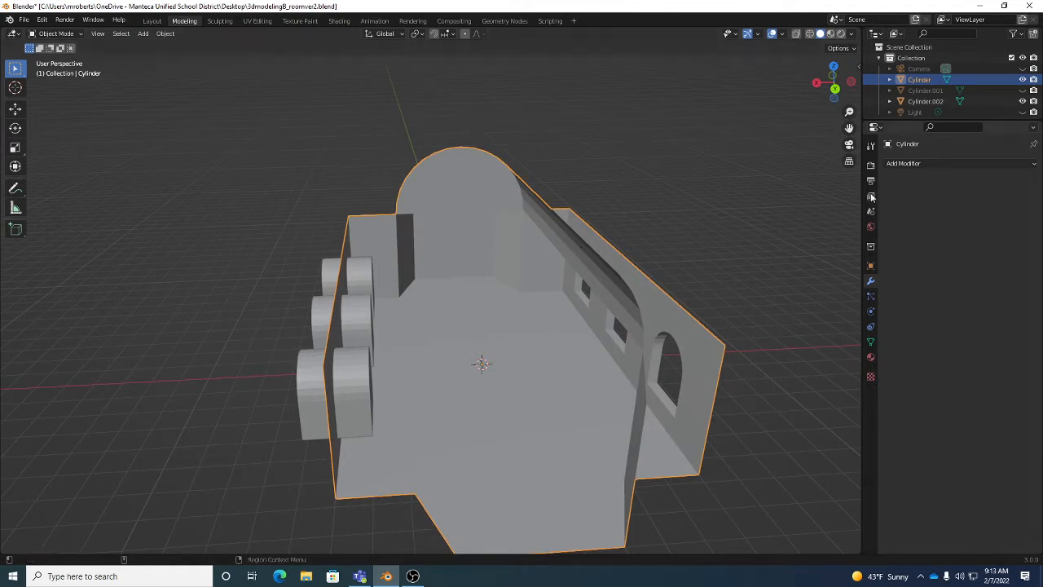
# Add a Boolean modifier to the room in Difference mode, with Cylinder.002 as the cutting object.
pyautogui.click(912, 164)
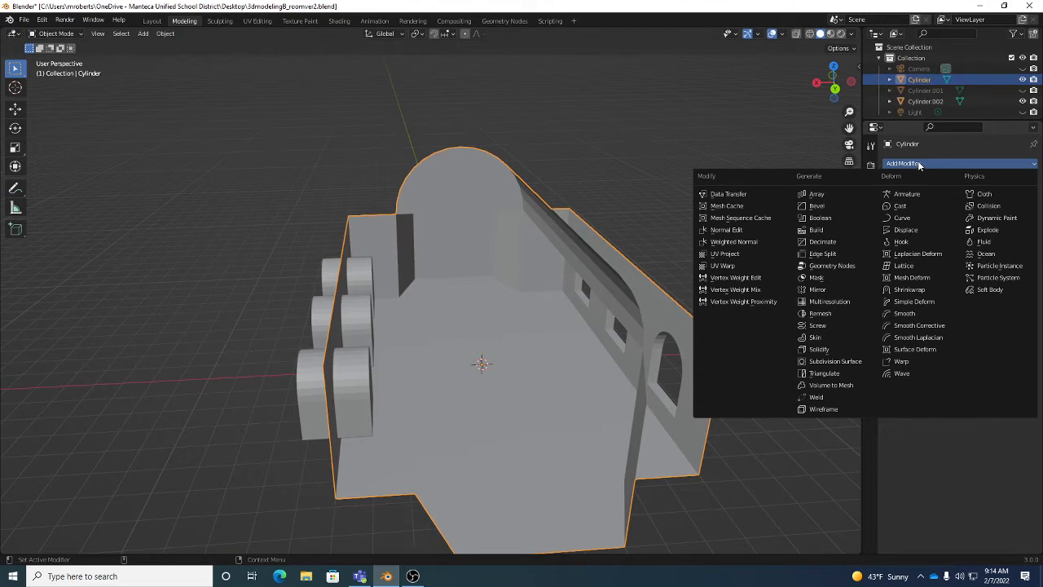
pyautogui.click(829, 218)
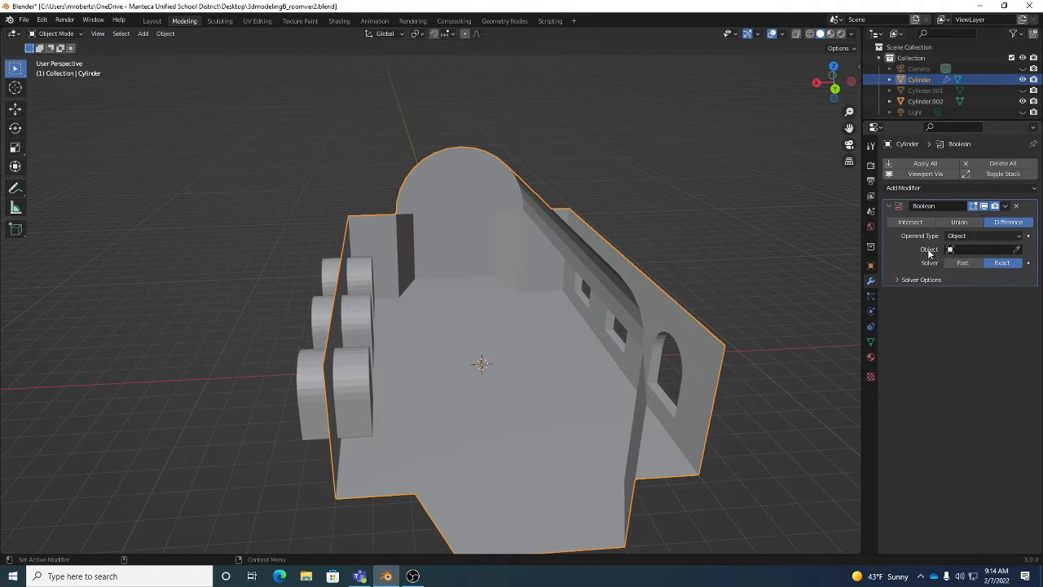
pyautogui.click(964, 249)
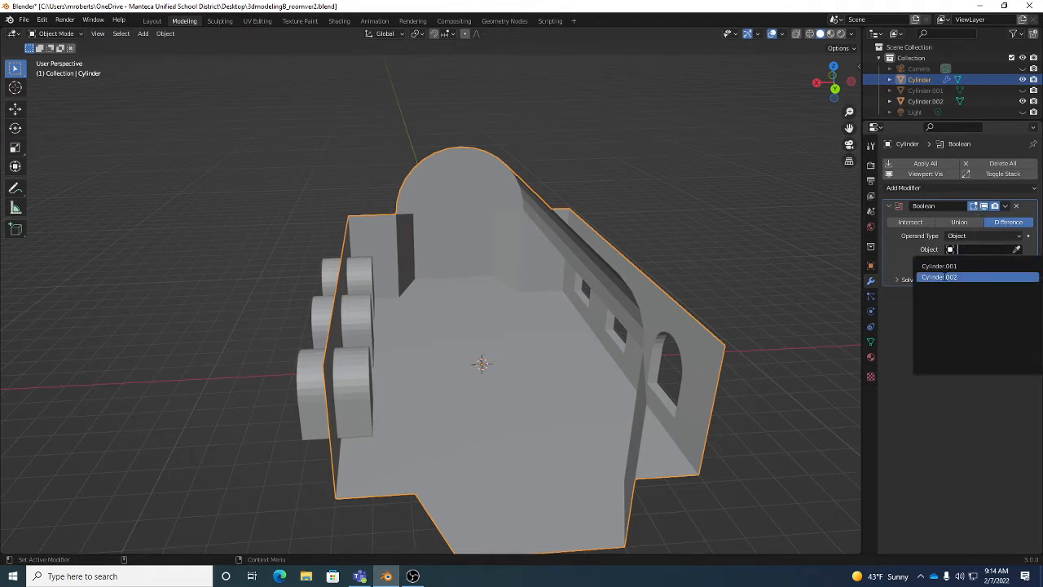
pyautogui.click(939, 277)
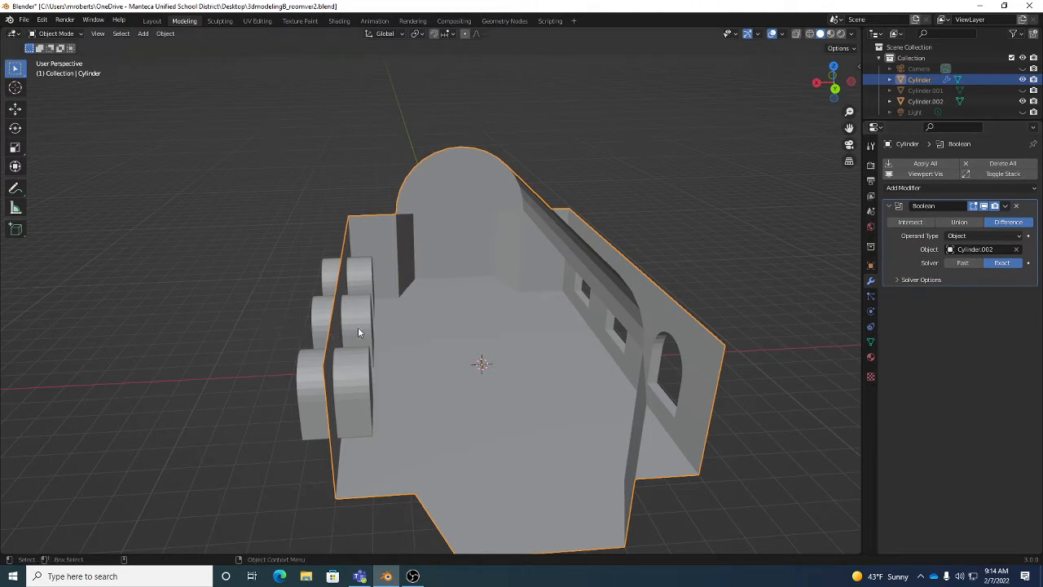
# Try the Boolean modifier's Union operation and switch it back to Difference.
pyautogui.moveTo(404, 326); pyautogui.dragTo(460, 358, button='middle')
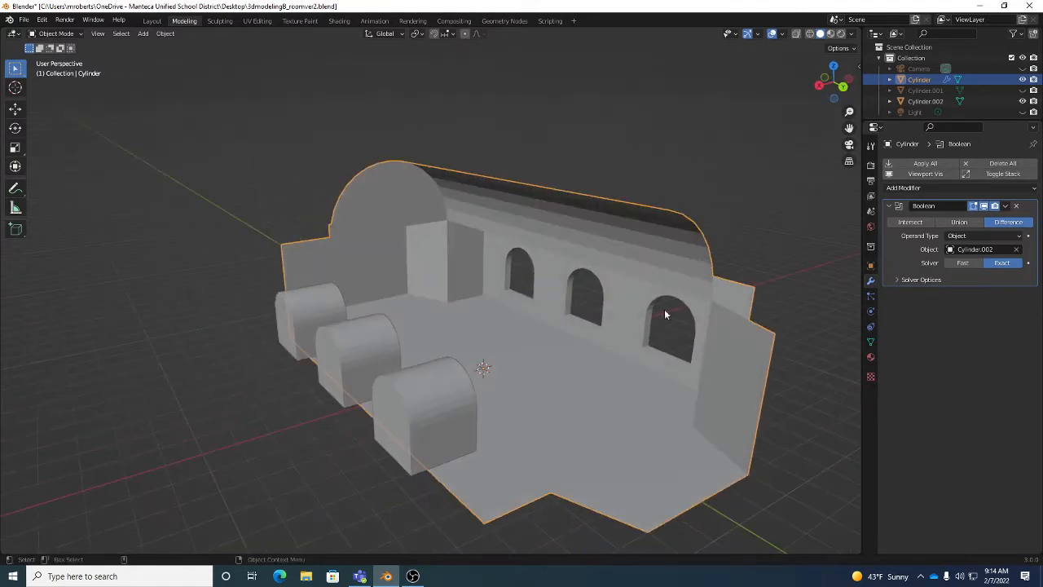
pyautogui.click(963, 222)
pyautogui.click(1002, 221)
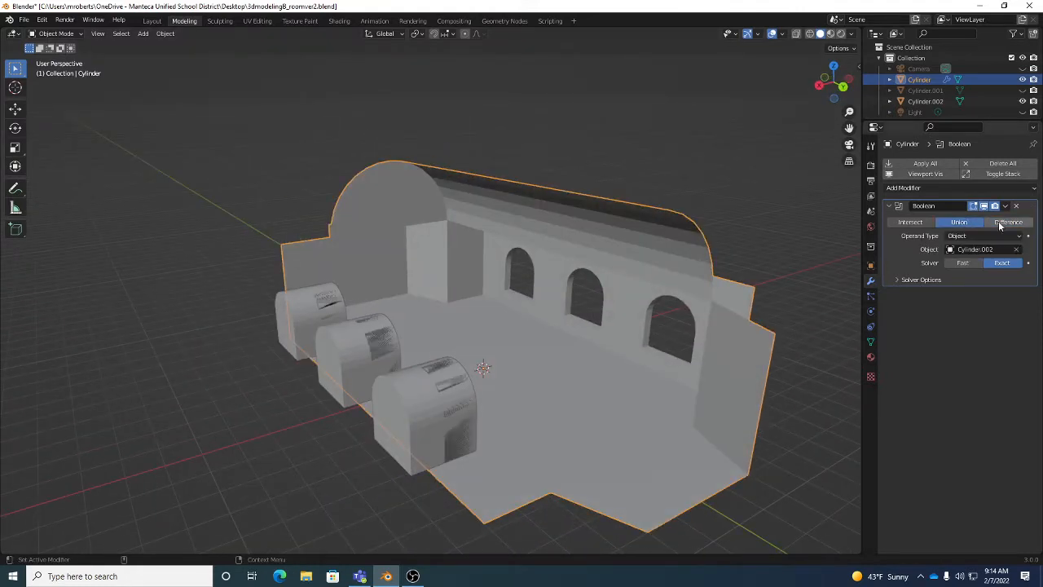
# Hide Cylinder.002 and compare the Union and Difference results on the arched windows, ending on Difference.
pyautogui.moveTo(663, 261); pyautogui.dragTo(562, 262, button='middle')
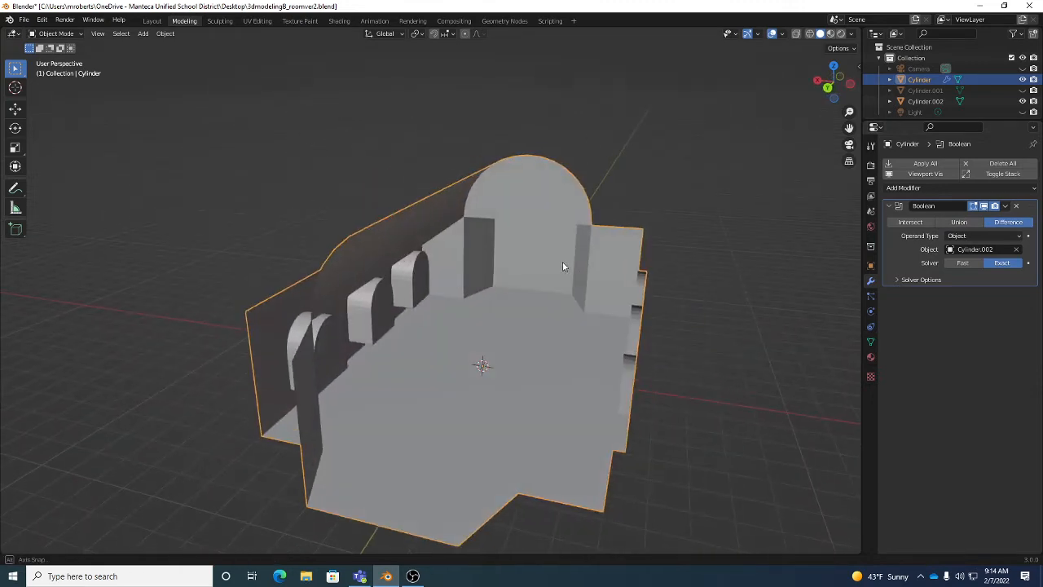
pyautogui.click(1033, 102)
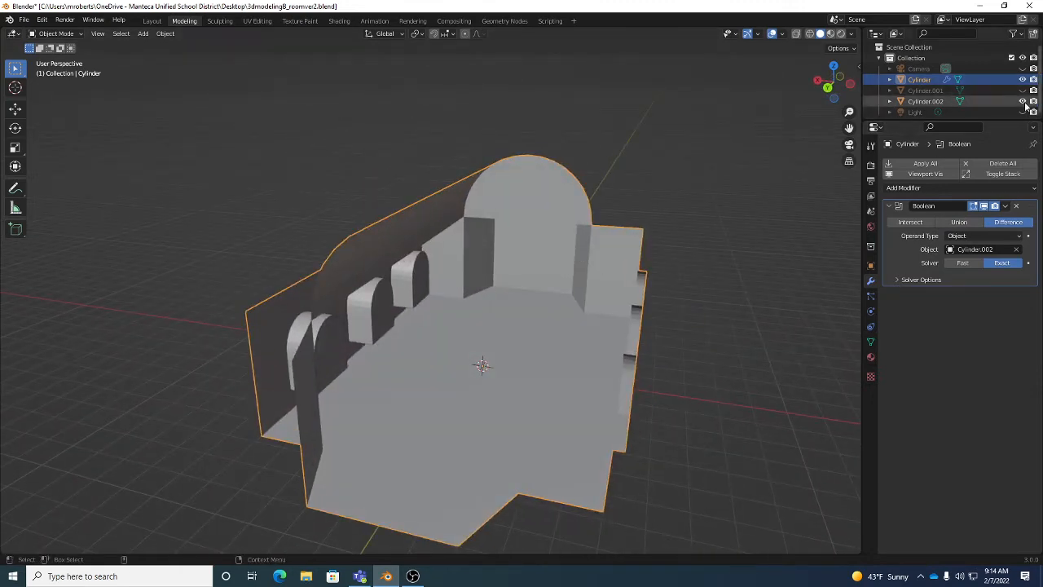
pyautogui.moveTo(691, 208); pyautogui.dragTo(503, 222, button='middle')
pyautogui.click(968, 223)
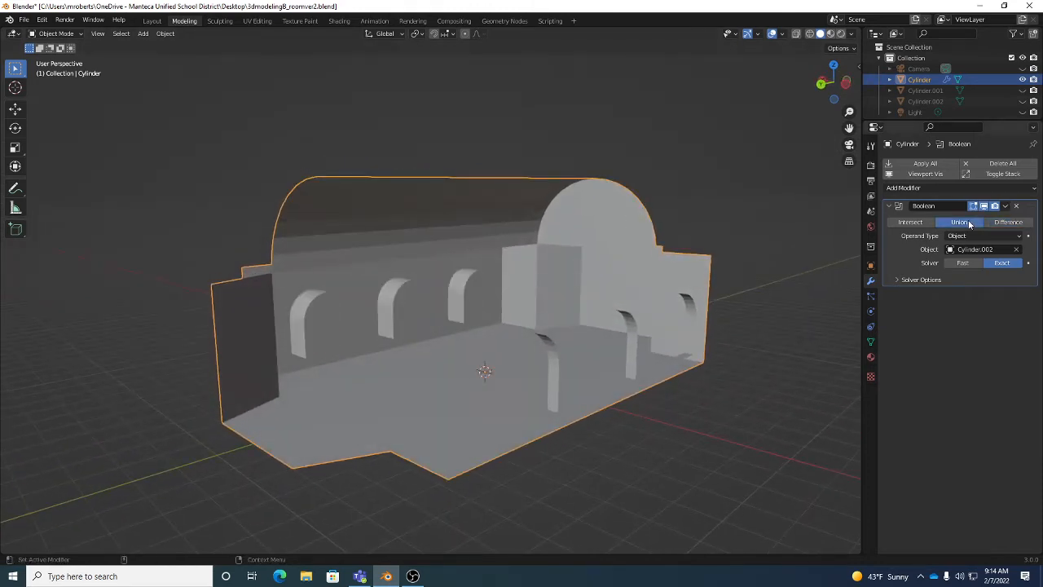
pyautogui.click(1019, 222)
pyautogui.moveTo(537, 263); pyautogui.dragTo(586, 249, button='middle')
pyautogui.scroll(4, 585, 259)
pyautogui.scroll(-4, 582, 247)
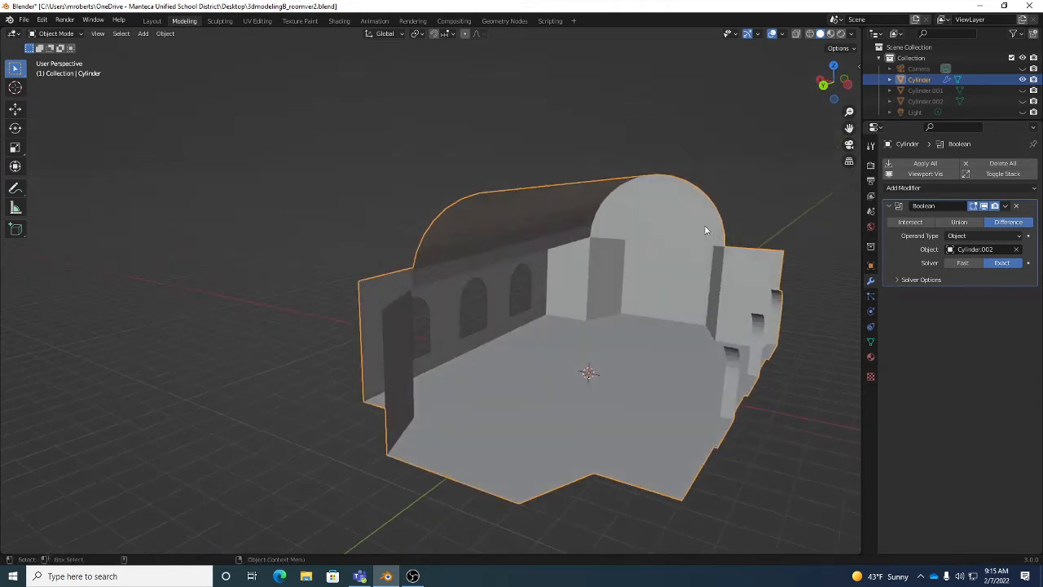
# Toggle the visibility of Cylinder.002 to compare the wall with and without the cutter, leaving it hidden.
pyautogui.click(1023, 101)
pyautogui.click(1023, 101)
pyautogui.click(1024, 101)
pyautogui.click(1023, 101)
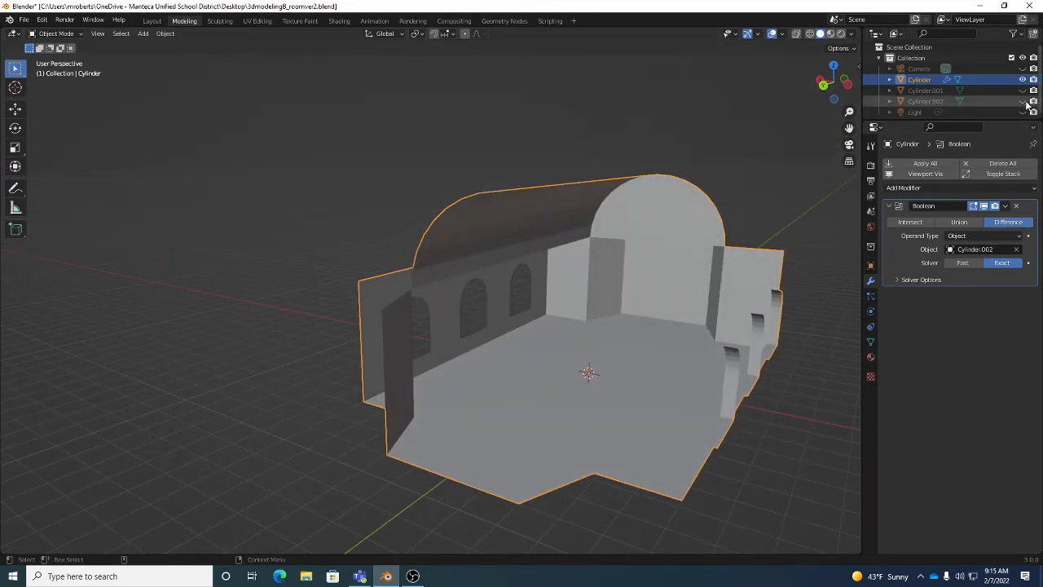
# Try Cylinder.001 as the Boolean's object, check the window wall, and restore Cylinder.002 as the object.
pyautogui.click(984, 249)
pyautogui.click(939, 266)
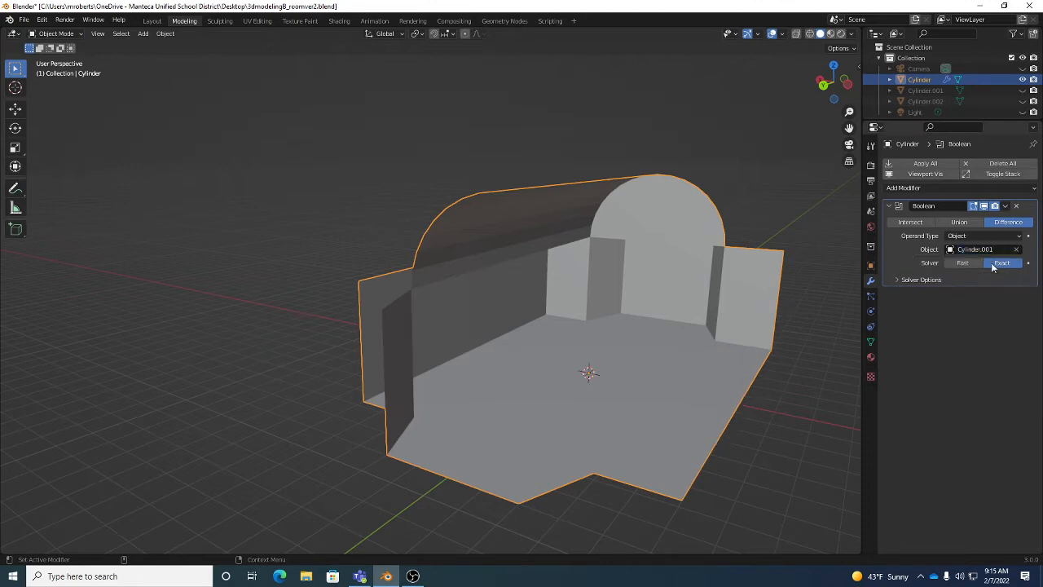
pyautogui.moveTo(815, 259); pyautogui.dragTo(680, 257, button='middle')
pyautogui.click(972, 249)
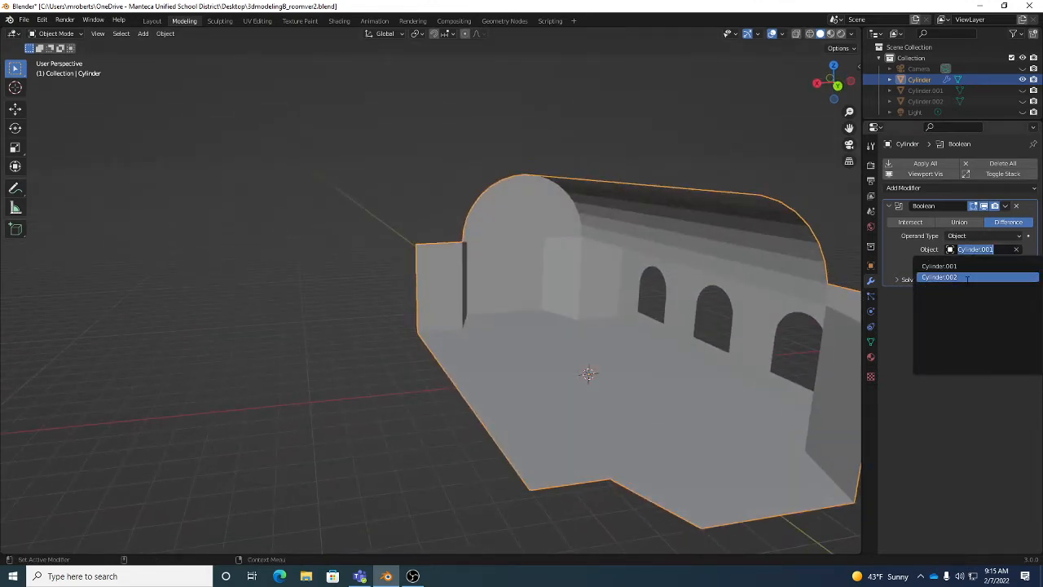
pyautogui.click(966, 277)
# Check the Boolean windows with Cylinder.002 shown and hidden, leaving the cutter visible.
pyautogui.moveTo(734, 272); pyautogui.dragTo(654, 279, button='middle')
pyautogui.click(1023, 101)
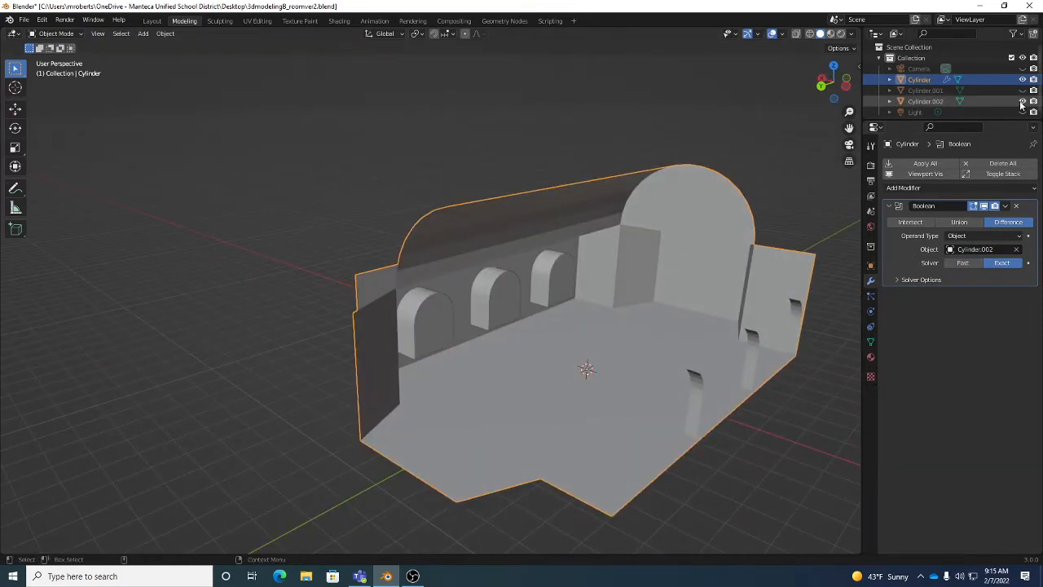
pyautogui.click(1022, 101)
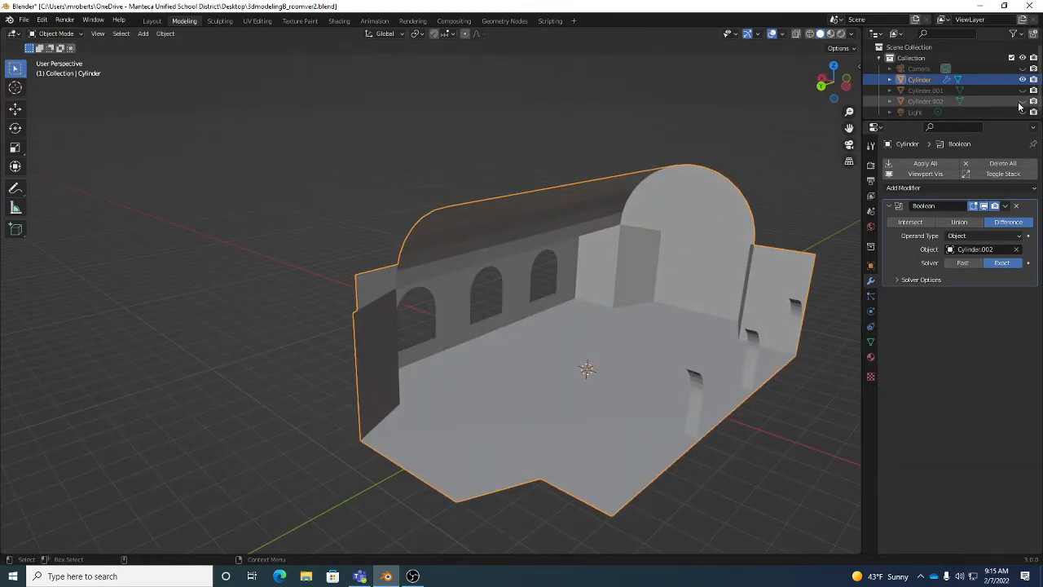
pyautogui.click(1023, 101)
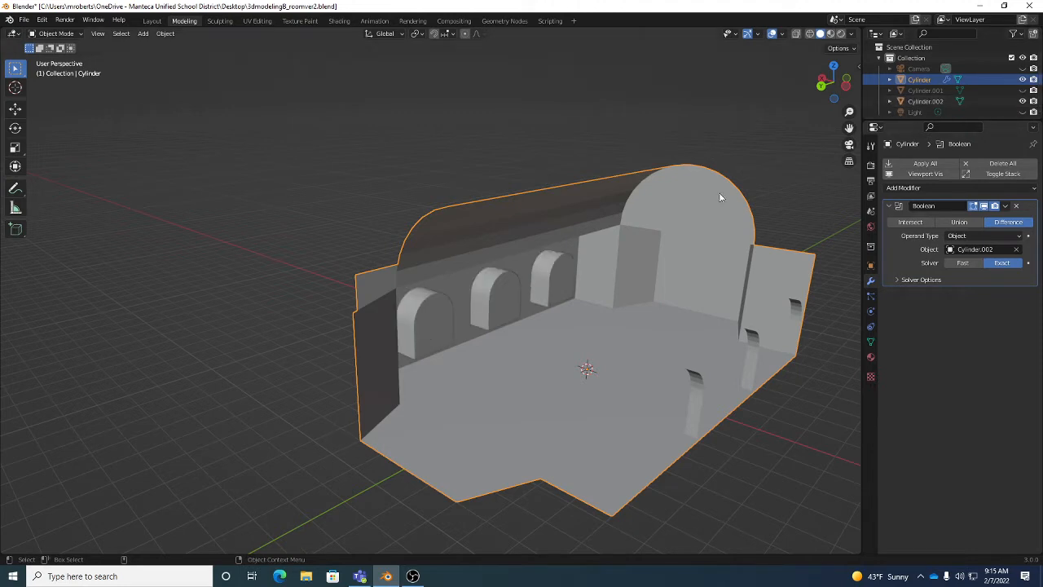
# Select Cylinder.002 with the Move tool active and raise it along Z to the upper part of the window wall.
pyautogui.hotkey('shift', 'space')
pyautogui.press('g')
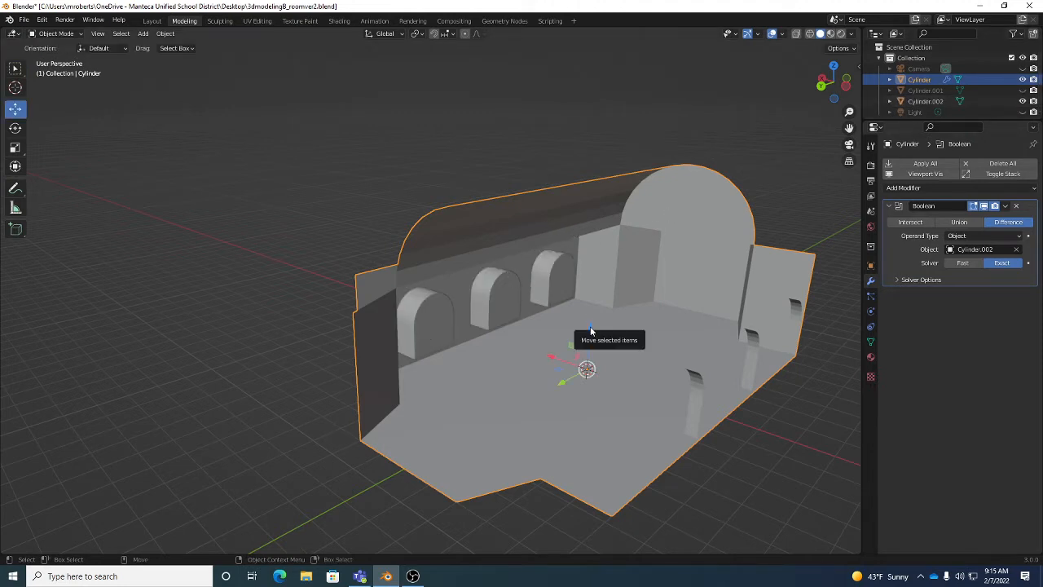
pyautogui.moveTo(591, 321); pyautogui.dragTo(590, 302)
pyautogui.moveTo(592, 308); pyautogui.dragTo(570, 374, button='middle')
pyautogui.click(429, 321)
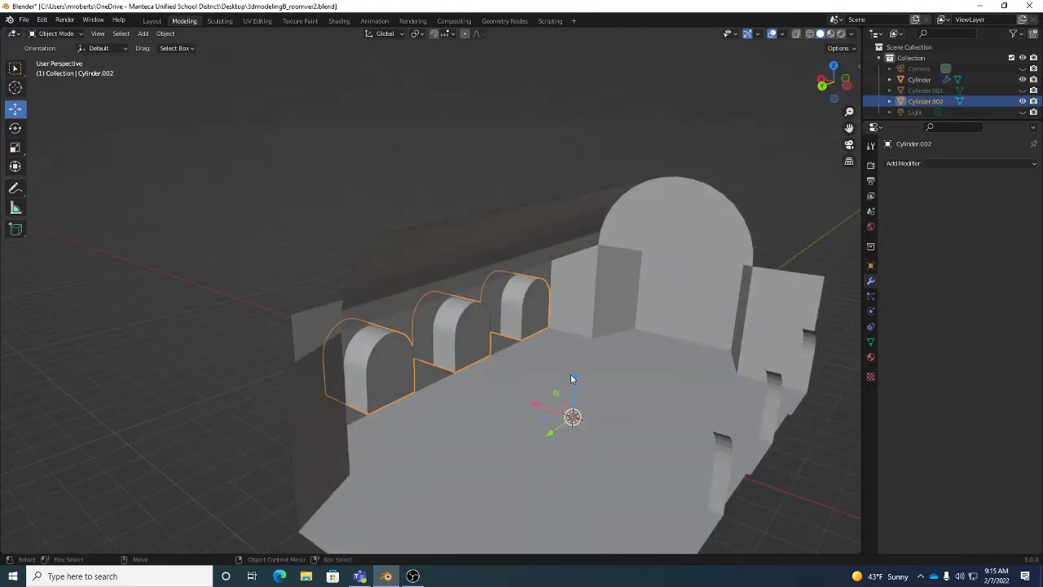
pyautogui.press('g')
pyautogui.press('z')
pyautogui.click(579, 335)
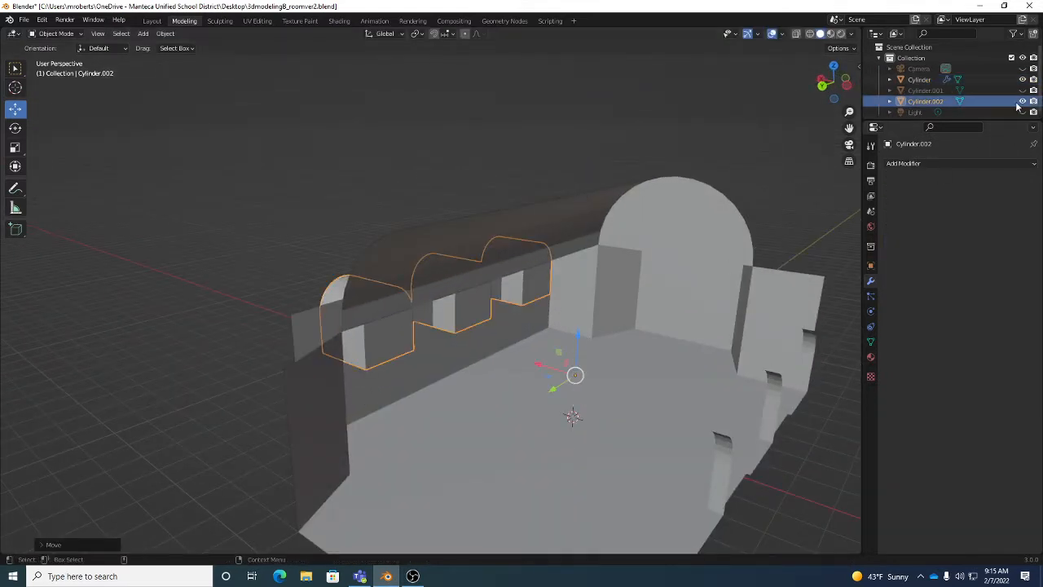
# Hide Cylinder.002 to check the raised window cutouts, and undo the hiding and the upward move.
pyautogui.click(1023, 101)
pyautogui.moveTo(619, 309); pyautogui.dragTo(573, 274, button='middle')
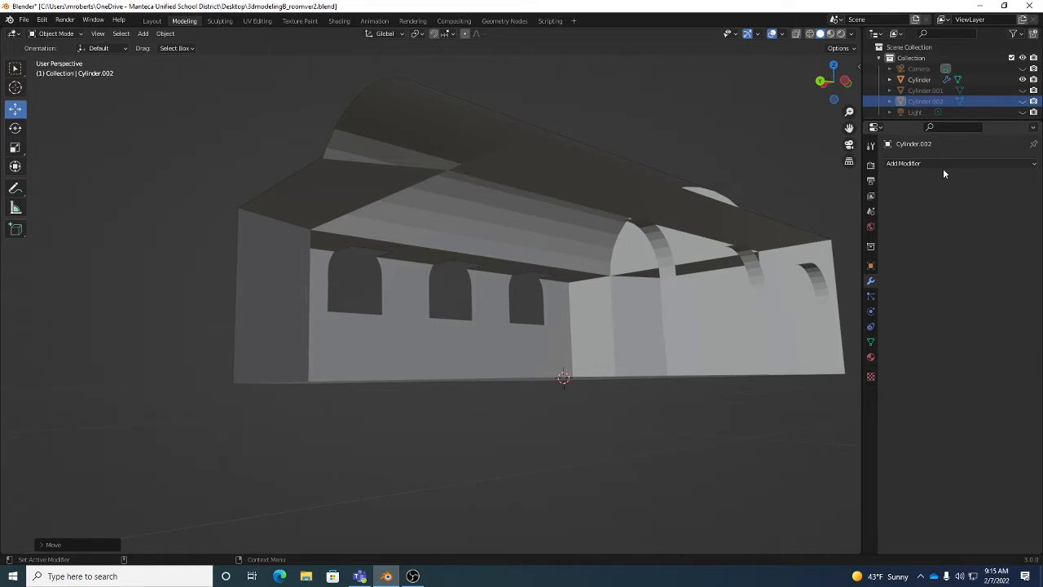
pyautogui.hotkey('alt', 'h')
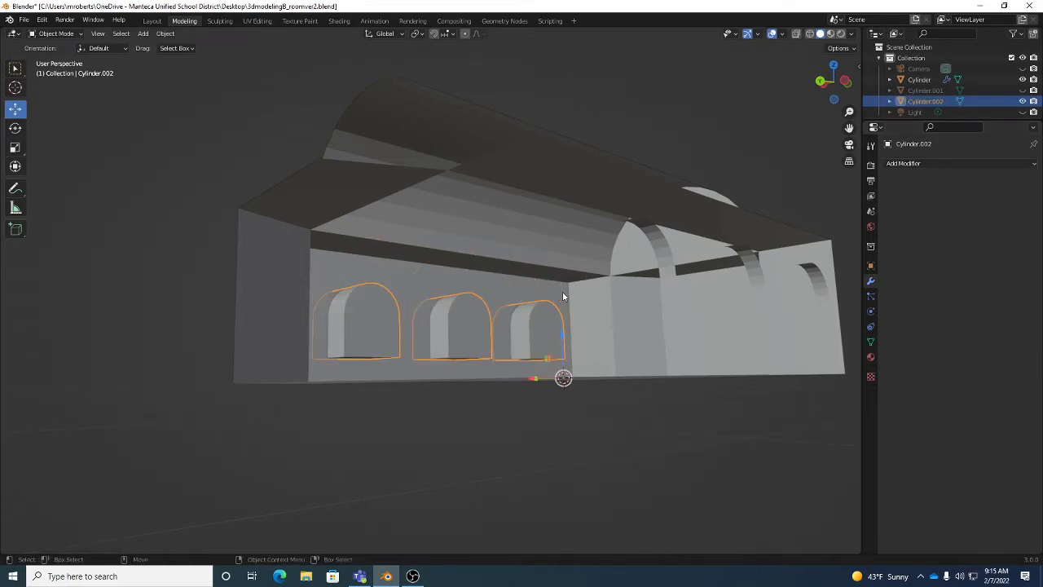
pyautogui.moveTo(538, 271); pyautogui.dragTo(525, 307, button='middle')
# Hide Cylinder.002 and apply the Boolean modifier on the room object Cylinder.
pyautogui.click(1023, 101)
pyautogui.click(569, 269)
pyautogui.moveTo(569, 269); pyautogui.dragTo(581, 272, button='middle')
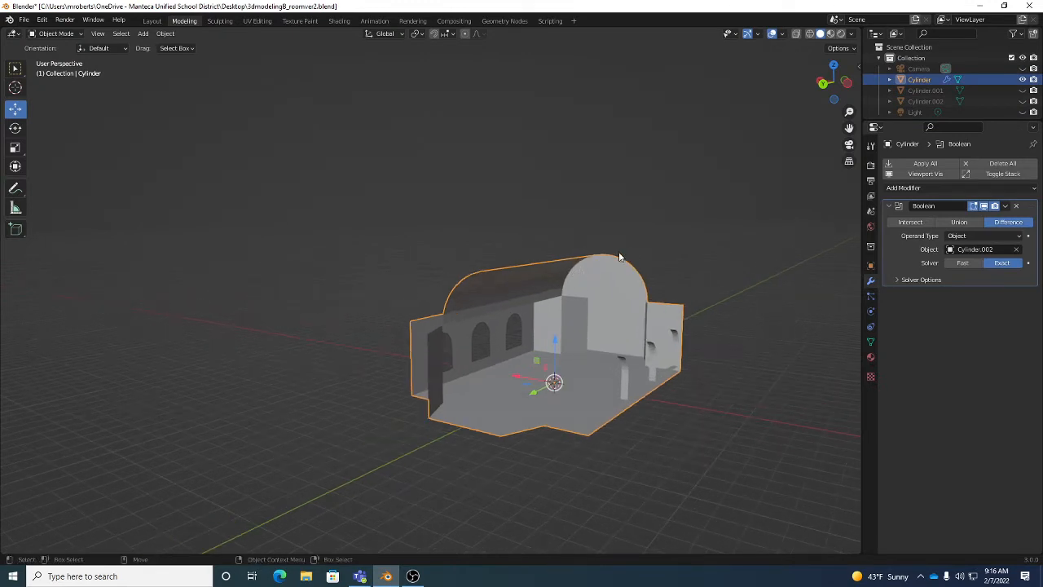
pyautogui.click(1004, 208)
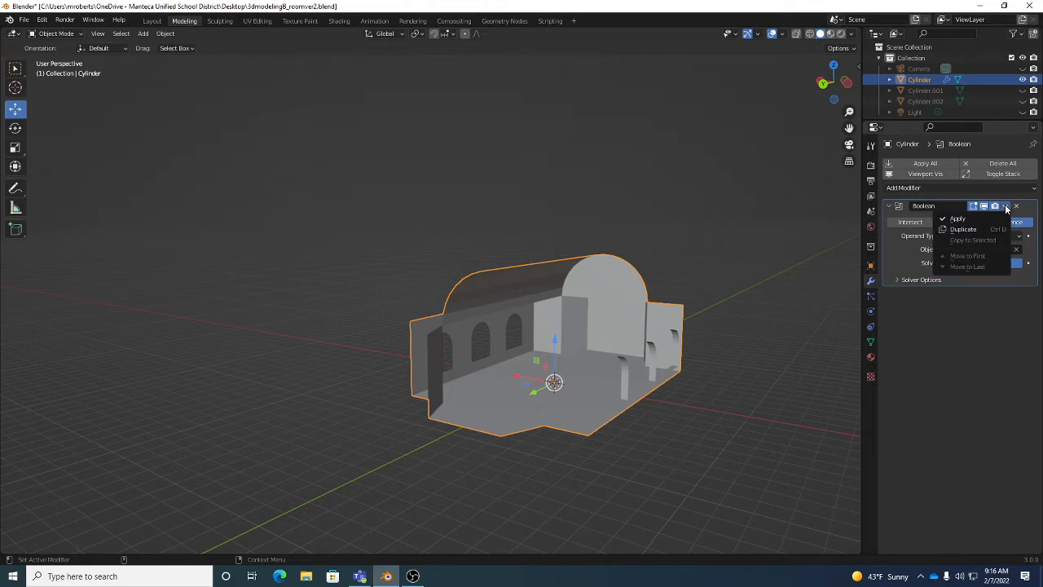
pyautogui.click(1007, 211)
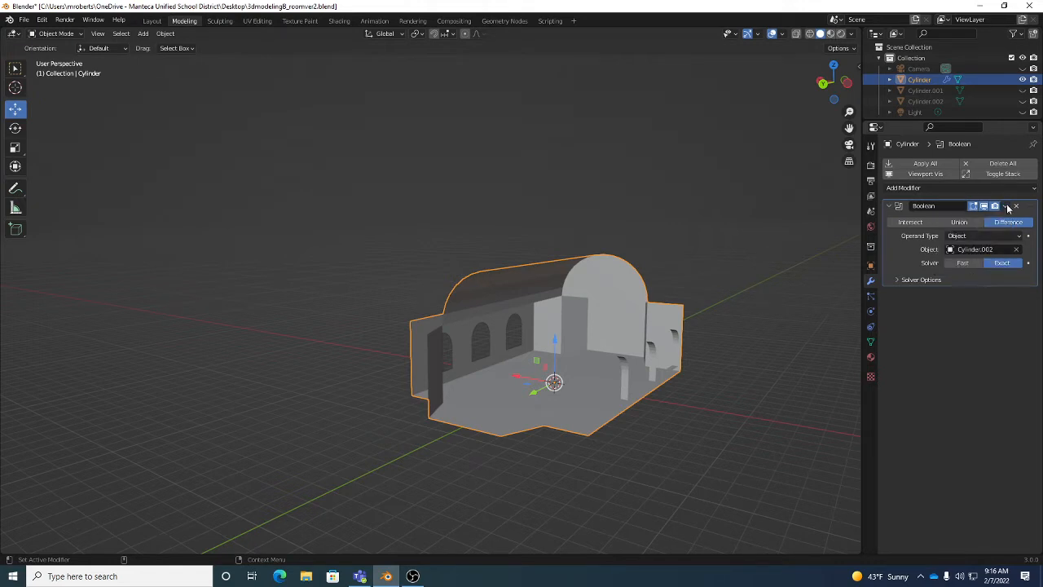
pyautogui.click(1008, 209)
pyautogui.click(975, 219)
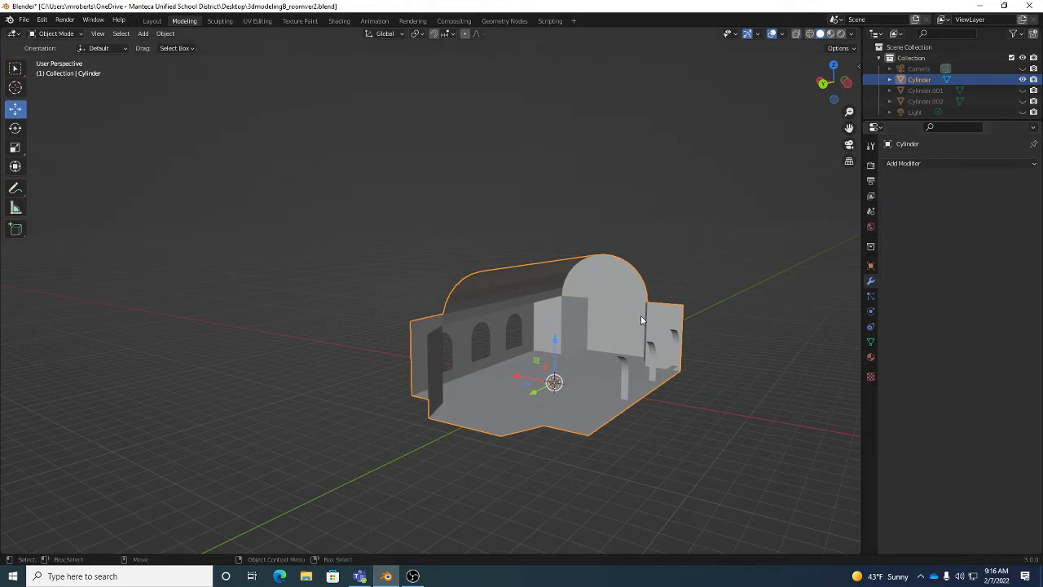
# Enter Edit Mode on the room and select all edges outlining the nearest Boolean-cut window in edge select mode.
pyautogui.moveTo(577, 263); pyautogui.dragTo(492, 337, button='middle')
pyautogui.press('Tab')
pyautogui.scroll(6, 485, 375)
pyautogui.scroll(-3, 490, 375)
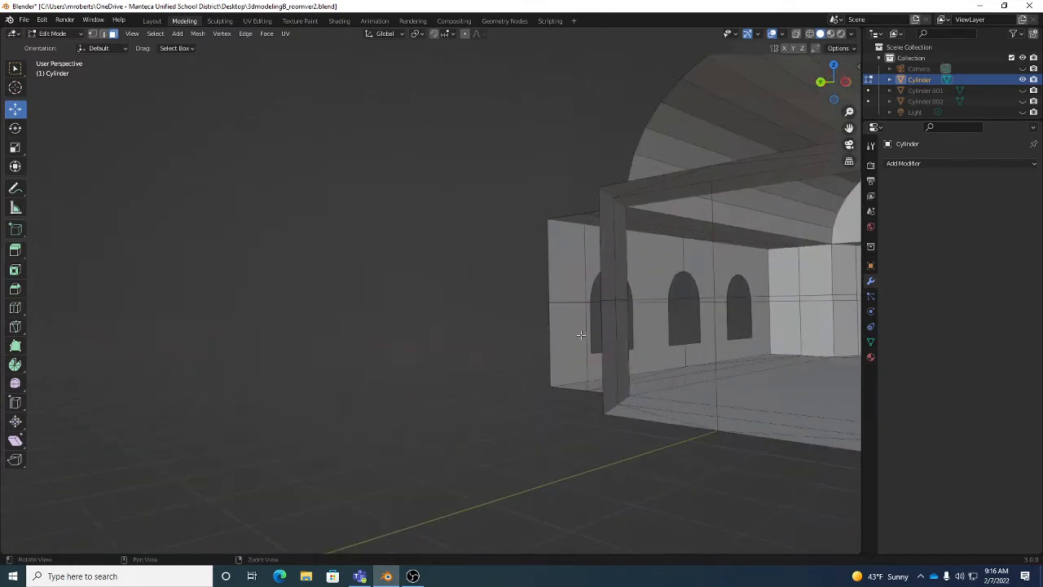
pyautogui.moveTo(582, 336); pyautogui.dragTo(547, 337, button='middle')
pyautogui.scroll(2, 533, 321)
pyautogui.scroll(2, 521, 332)
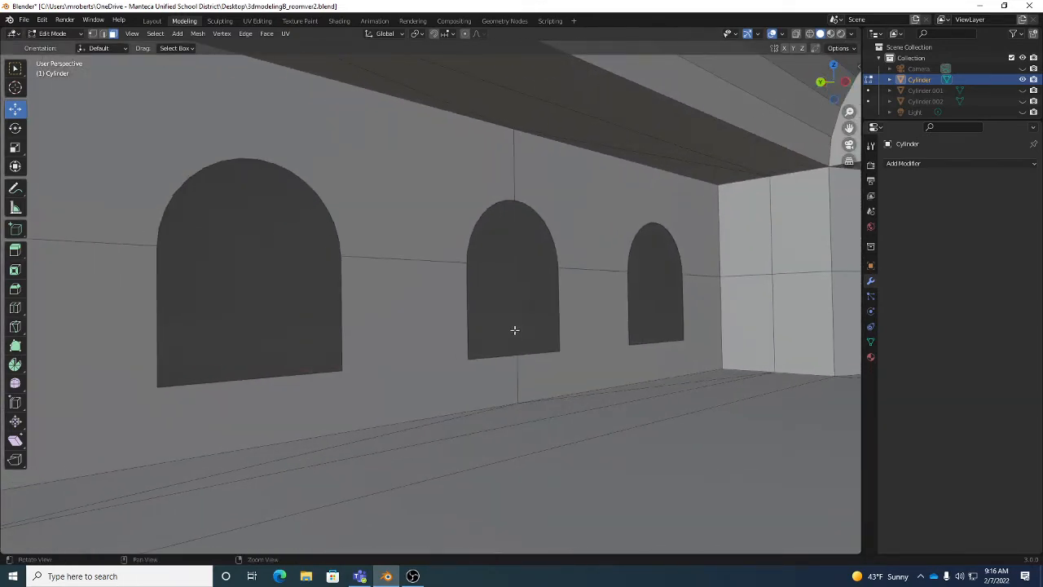
pyautogui.press('2')
pyautogui.keyDown('alt'); pyautogui.click(329, 207); pyautogui.keyUp('alt')
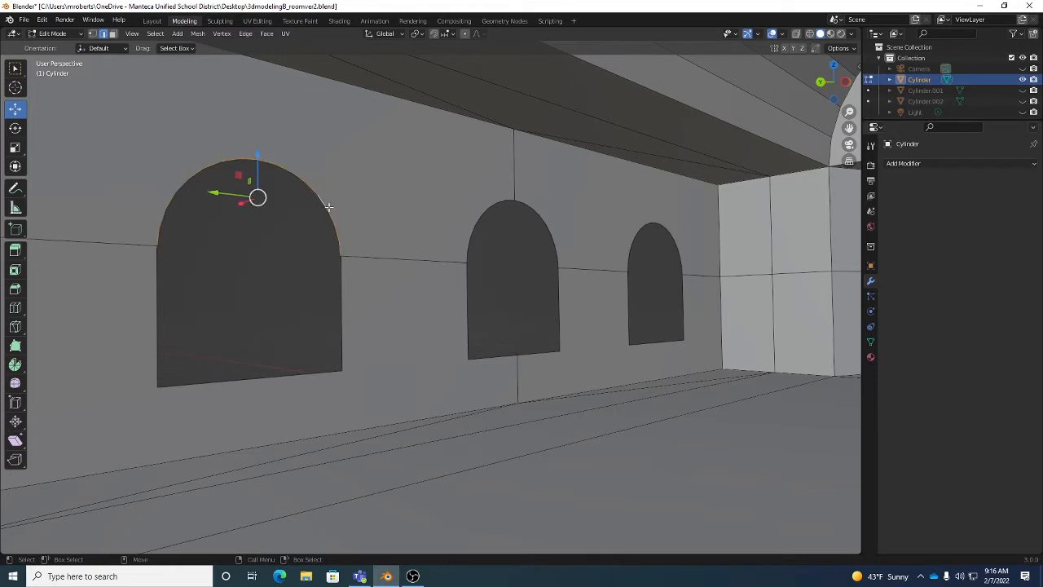
pyautogui.keyDown('alt'); pyautogui.keyDown('shift'); pyautogui.click(342, 307); pyautogui.keyUp('shift'); pyautogui.keyUp('alt')
# Add the complete edge outlines of the middle and far arched windows to the selection.
pyautogui.keyDown('alt'); pyautogui.keyDown('shift'); pyautogui.click(500, 200); pyautogui.keyUp('shift'); pyautogui.keyUp('alt')
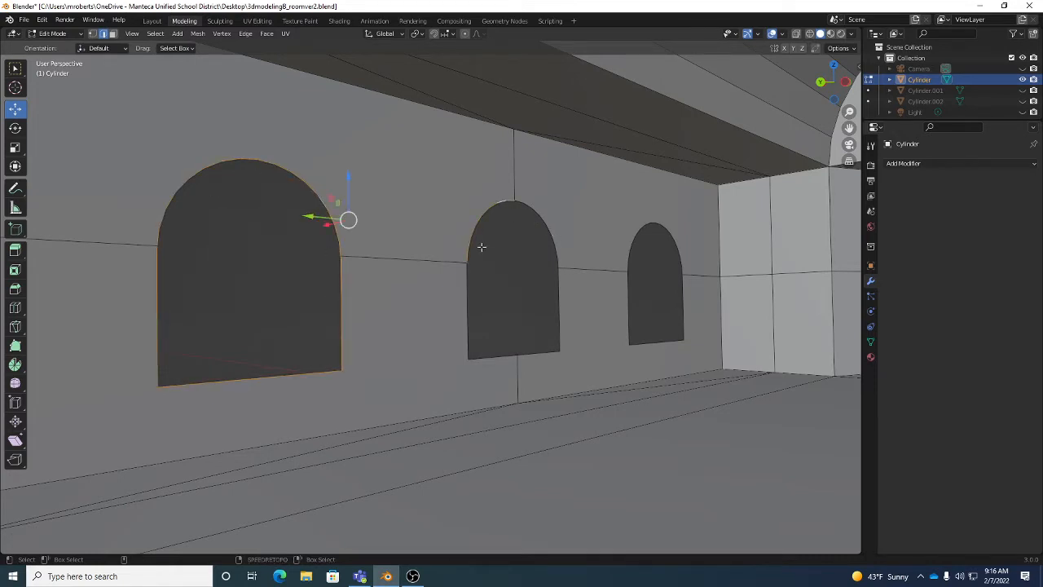
pyautogui.keyDown('alt'); pyautogui.keyDown('shift'); pyautogui.click(466, 304); pyautogui.keyUp('shift'); pyautogui.keyUp('alt')
pyautogui.keyDown('shift'); pyautogui.doubleClick(549, 227); pyautogui.keyUp('shift')
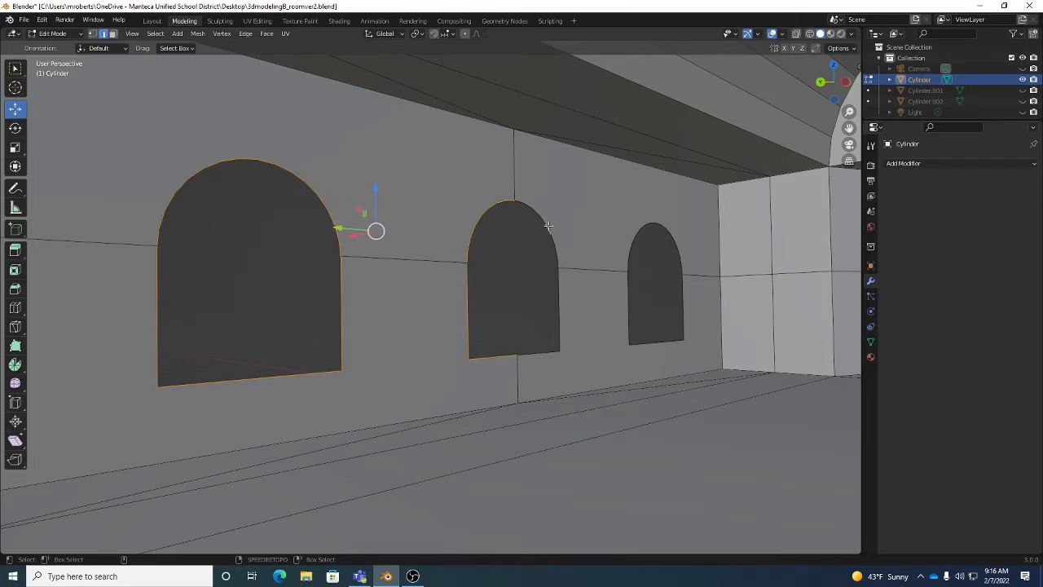
pyautogui.keyDown('shift'); pyautogui.doubleClick(559, 294); pyautogui.keyUp('shift')
pyautogui.keyDown('alt'); pyautogui.keyDown('shift'); pyautogui.click(634, 232); pyautogui.keyUp('shift'); pyautogui.keyUp('alt')
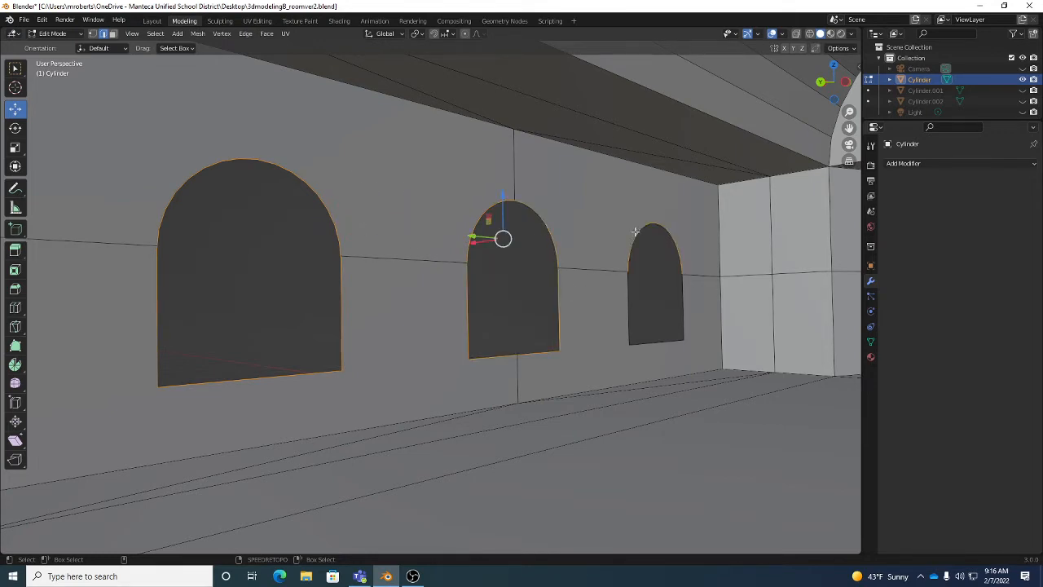
pyautogui.keyDown('alt'); pyautogui.keyDown('shift'); pyautogui.click(627, 298); pyautogui.keyUp('shift'); pyautogui.keyUp('alt')
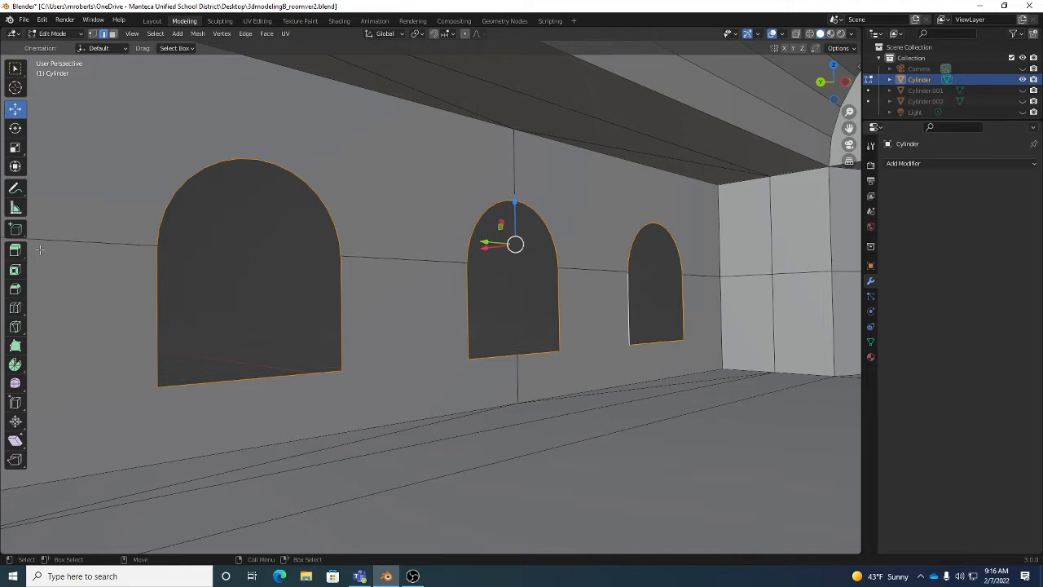
# Try extruding the three window outlines along their average normal with Extrude Region, undoing each attempt.
pyautogui.click(12, 255)
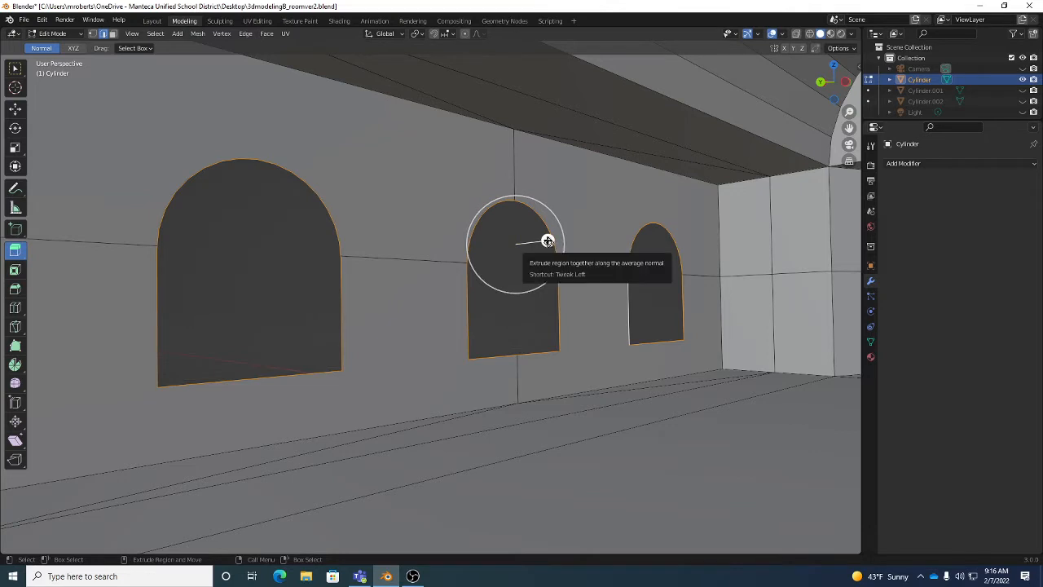
pyautogui.moveTo(547, 241); pyautogui.dragTo(538, 247)
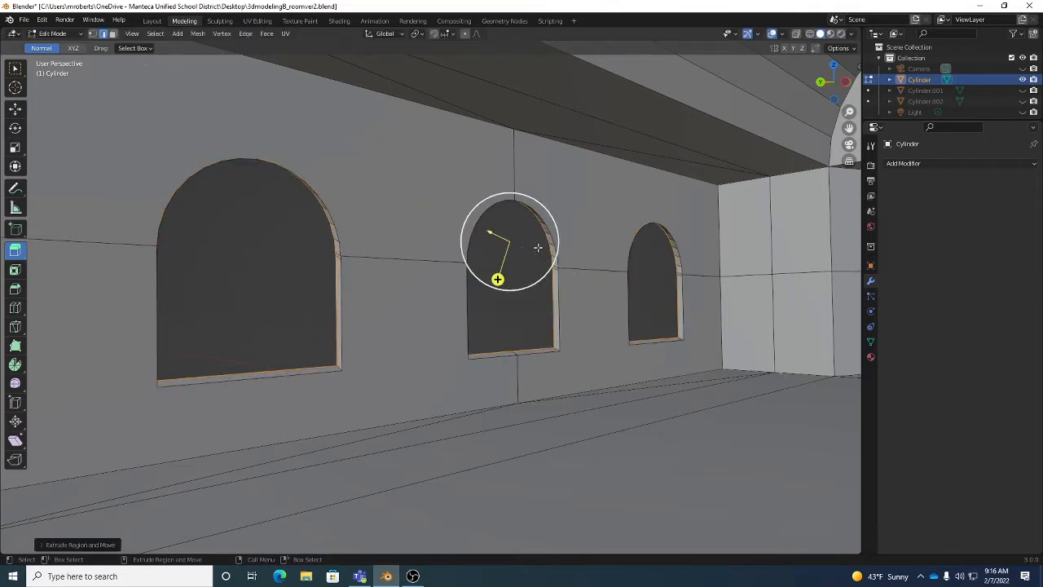
pyautogui.hotkey('ctrl', 'z')
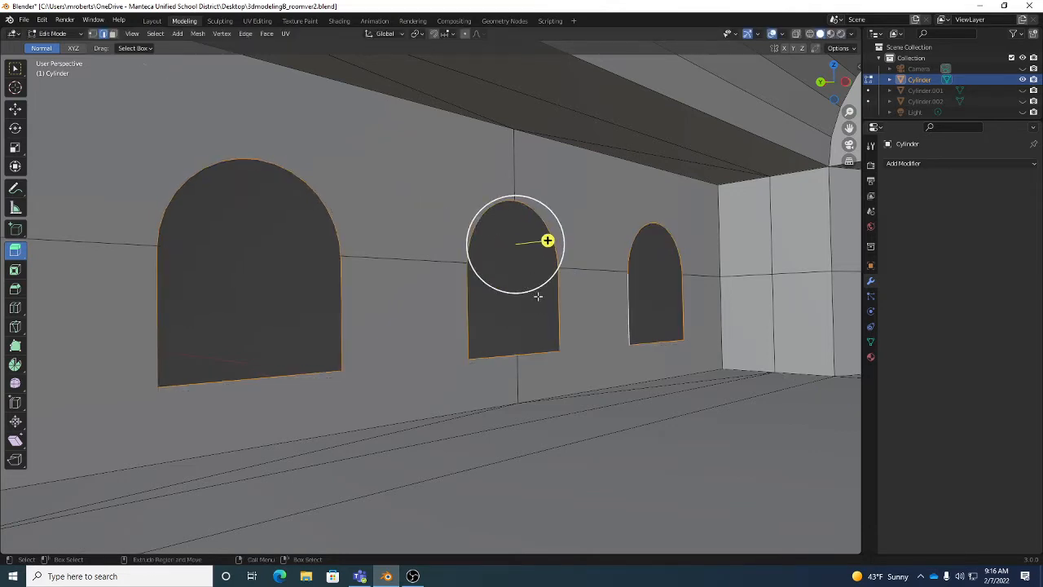
pyautogui.moveTo(531, 315); pyautogui.dragTo(537, 326, button='middle')
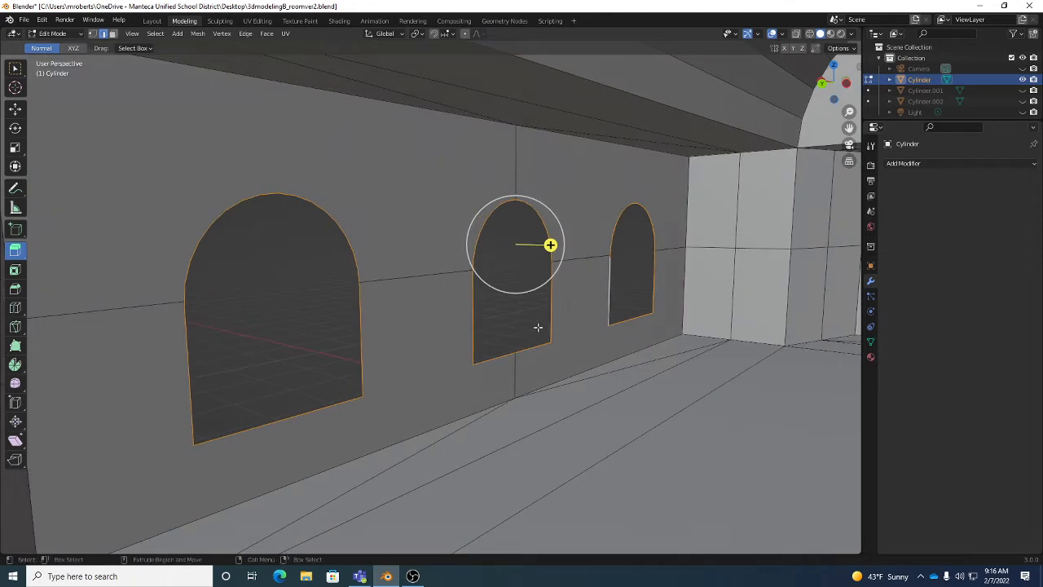
pyautogui.click(550, 245)
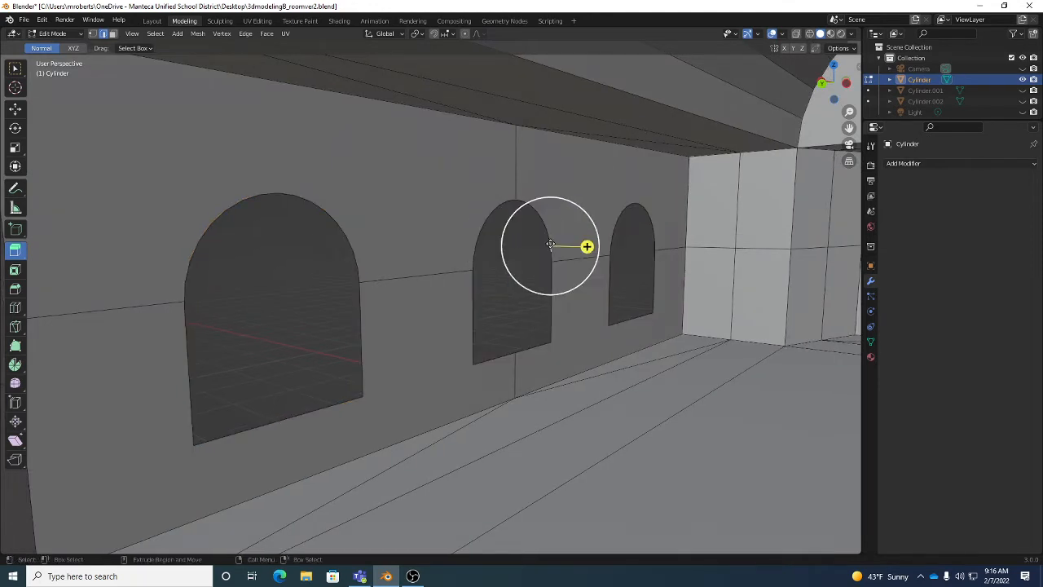
pyautogui.hotkey('ctrl', 'z')
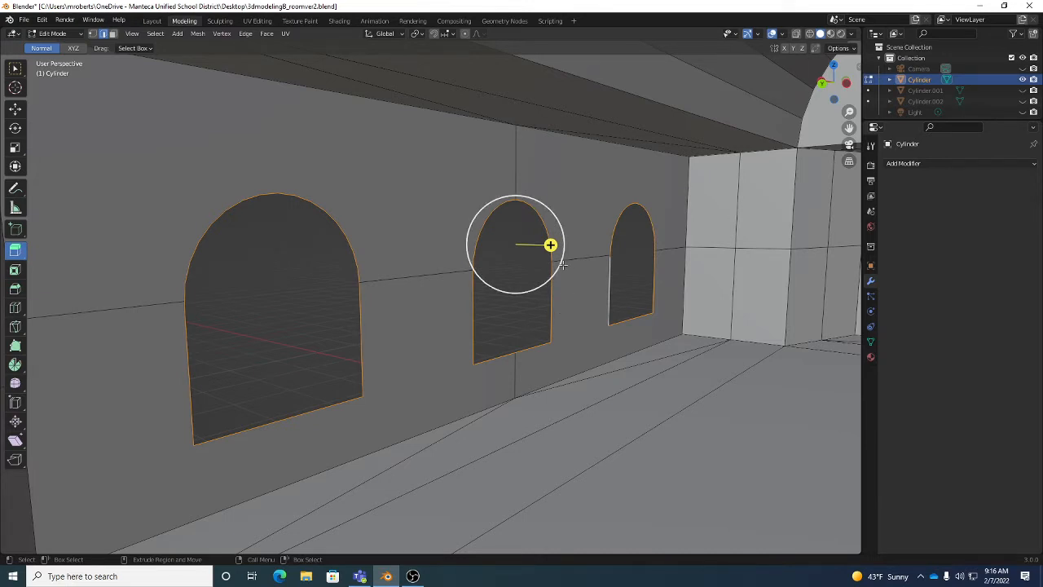
# Extrude the three window outlines and move the new edges outward along X to form the window reveals.
pyautogui.moveTo(551, 245); pyautogui.dragTo(546, 250)
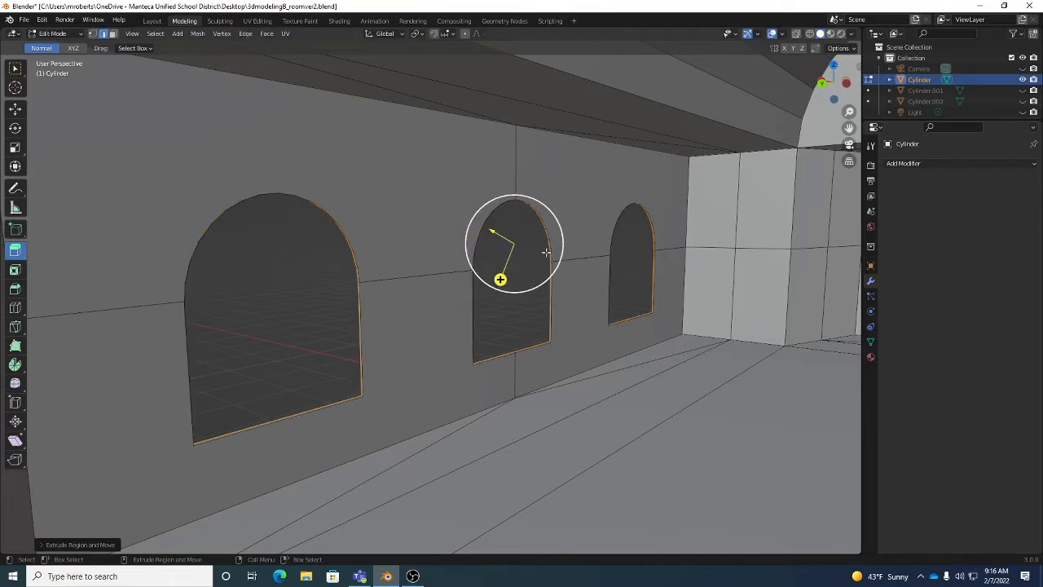
pyautogui.press('g')
pyautogui.moveTo(483, 244); pyautogui.dragTo(471, 248)
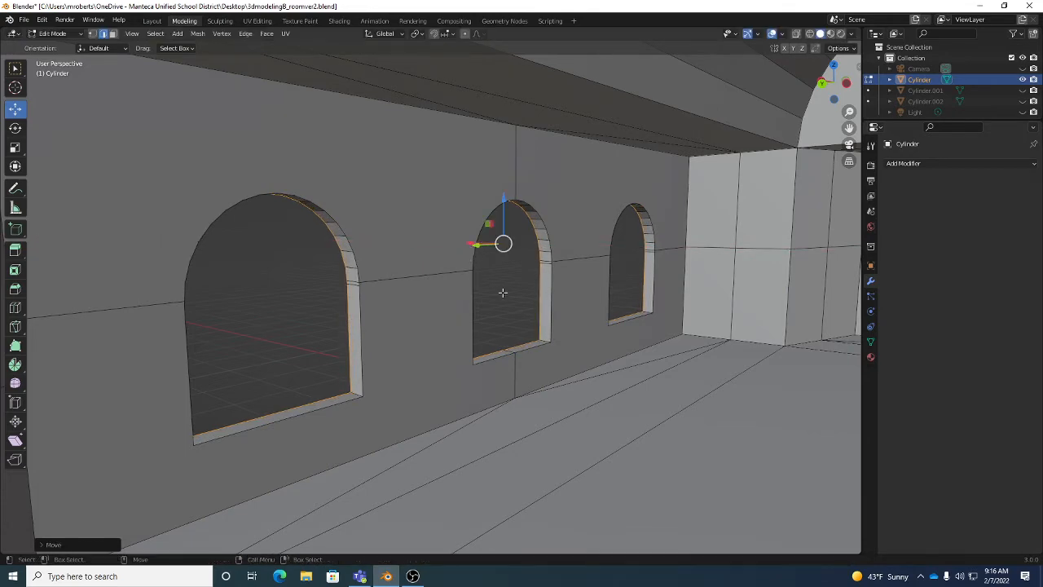
pyautogui.moveTo(503, 291); pyautogui.dragTo(560, 307, button='middle')
pyautogui.moveTo(466, 244); pyautogui.dragTo(457, 249)
# Compare the new reveals with the opposite wall's windows and adjust the depth of the extruded edges.
pyautogui.scroll(-6, 461, 249)
pyautogui.moveTo(545, 285); pyautogui.dragTo(486, 310, button='middle')
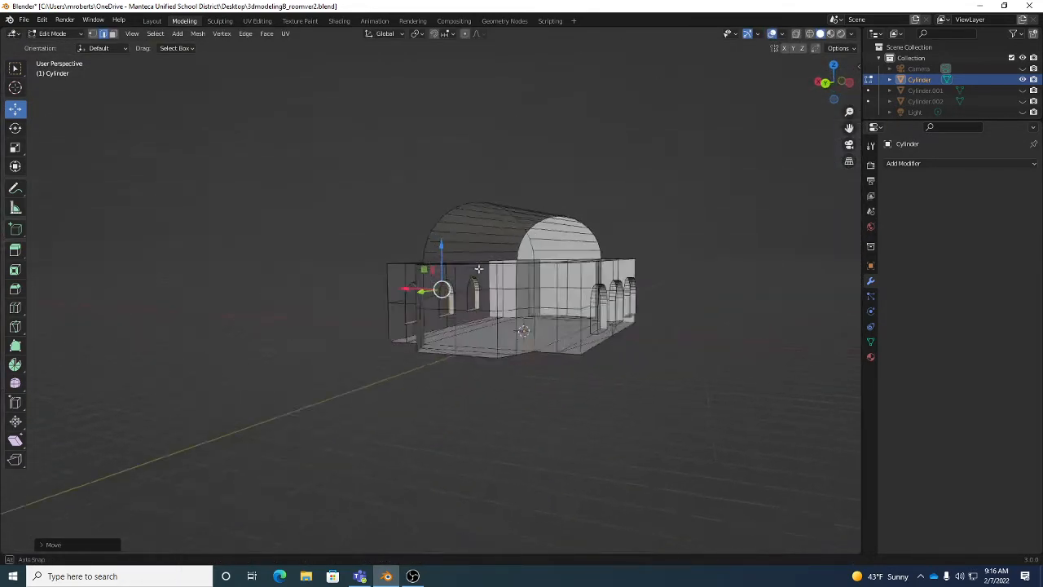
pyautogui.scroll(10, 487, 310)
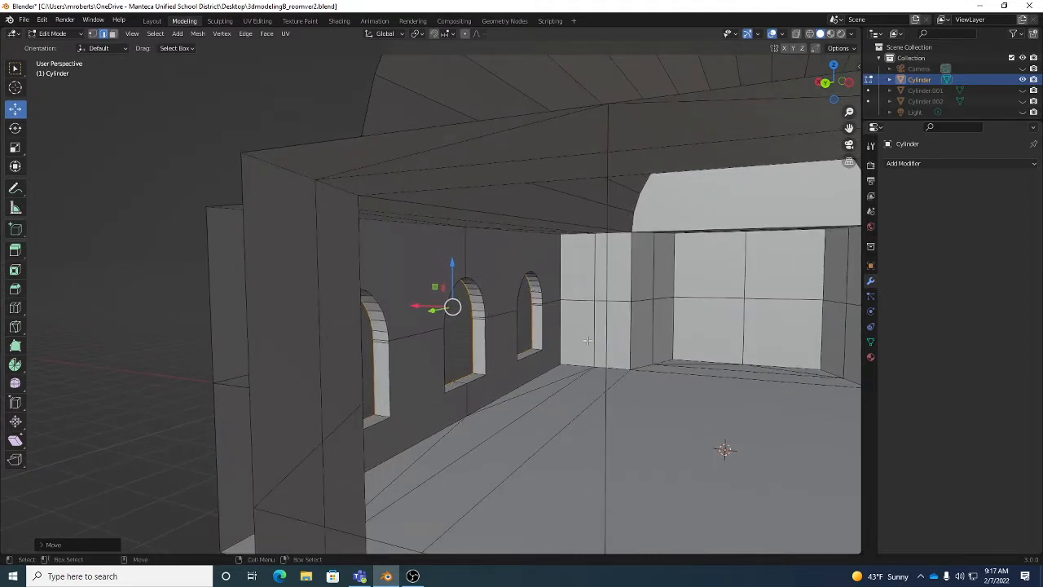
pyautogui.click(17, 253)
pyautogui.moveTo(600, 329); pyautogui.dragTo(498, 326, button='middle')
pyautogui.scroll(2, 553, 336)
pyautogui.moveTo(399, 246); pyautogui.dragTo(397, 251)
pyautogui.moveTo(427, 285); pyautogui.dragTo(467, 326, button='middle')
pyautogui.scroll(-9, 538, 301)
pyautogui.scroll(10, 466, 326)
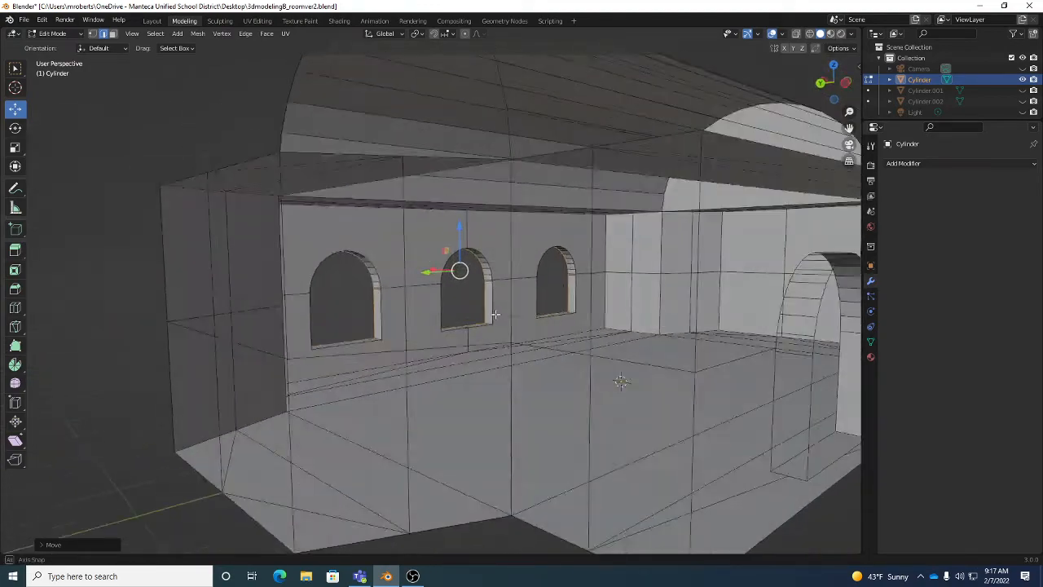
# Nudge the extruded window edges slightly farther outward along X to match the opposite reveals, and return to Object Mode.
pyautogui.scroll(-8, 495, 315)
pyautogui.moveTo(495, 314); pyautogui.dragTo(506, 333, button='middle')
pyautogui.scroll(4, 506, 333)
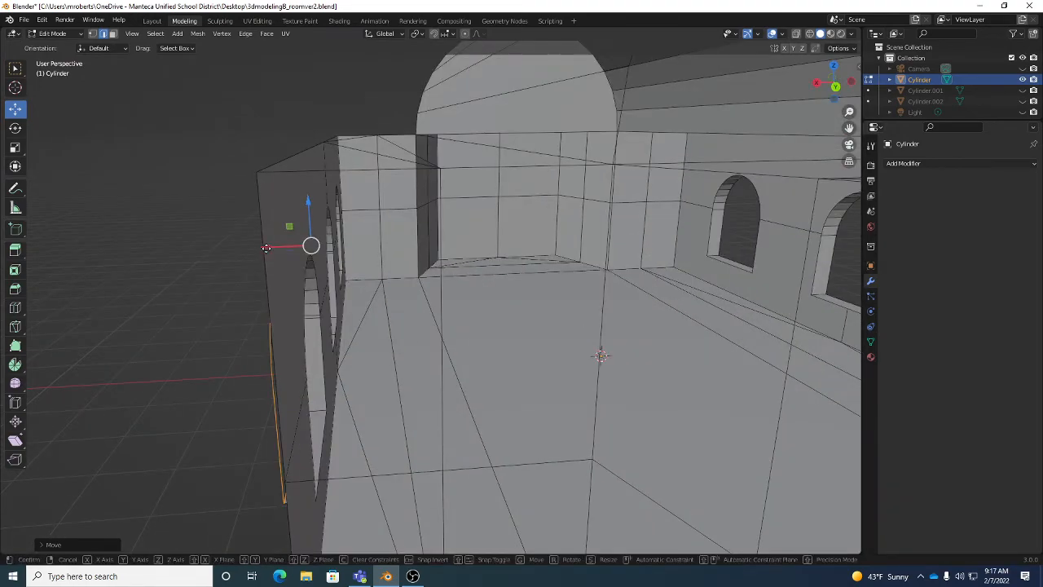
pyautogui.moveTo(269, 246); pyautogui.dragTo(267, 246)
pyautogui.moveTo(416, 300)
pyautogui.mouseDown(button='middle')
pyautogui.moveTo(358, 291)
pyautogui.moveTo(434, 289)
pyautogui.moveTo(309, 279)
pyautogui.moveTo(438, 291)
pyautogui.moveTo(426, 300)
pyautogui.mouseUp(button='middle')
pyautogui.scroll(-6, 372, 286)
pyautogui.scroll(3, 298, 278)
pyautogui.scroll(-4, 299, 277)
pyautogui.scroll(2, 426, 299)
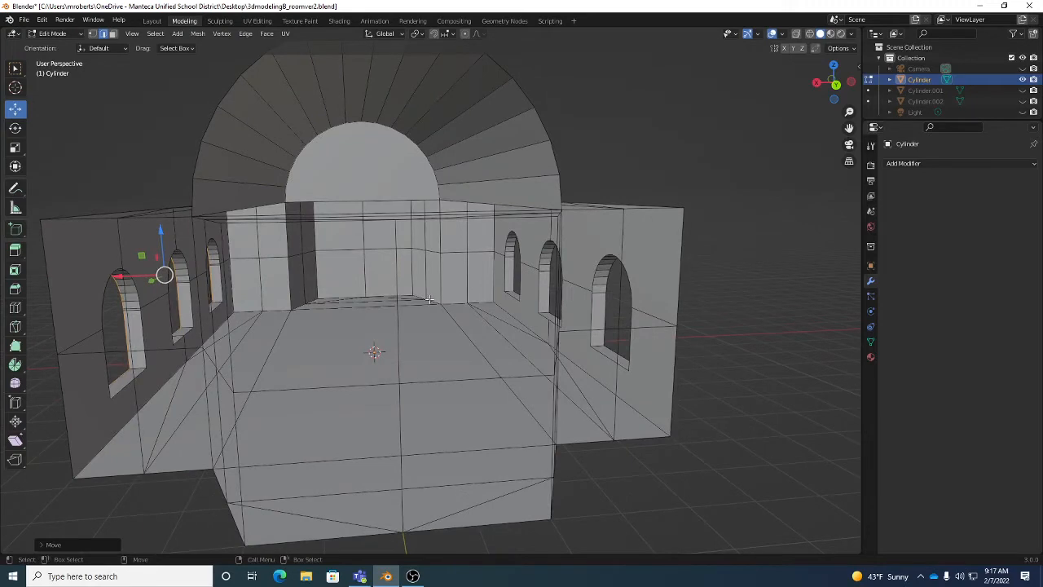
pyautogui.press('Tab')
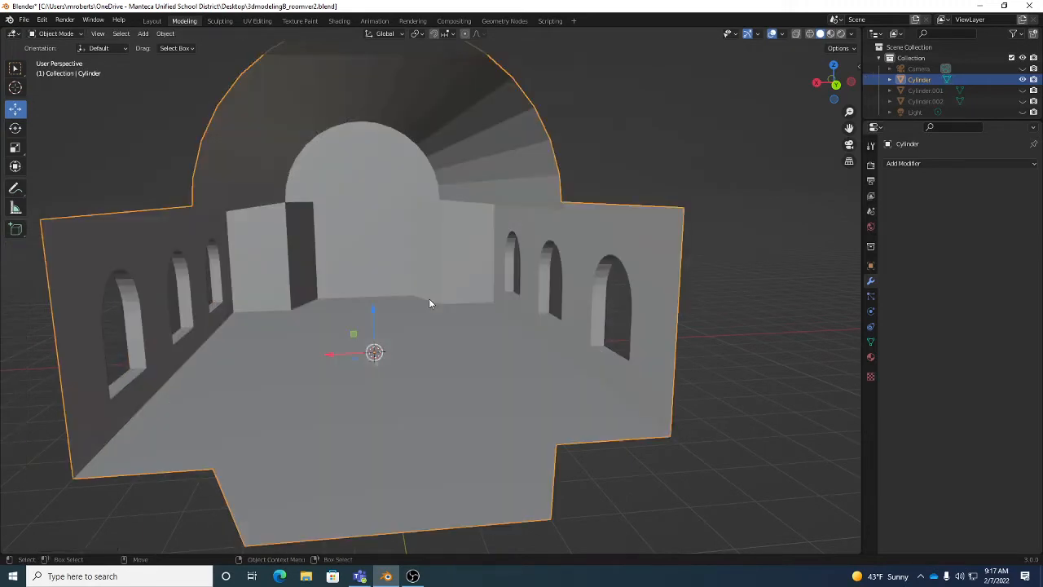
# Identify the leftover cutters Cylinder.001 and Cylinder.002 by toggling their visibility, and delete both objects.
pyautogui.click(925, 90)
pyautogui.keyDown('shift'); pyautogui.click(928, 101); pyautogui.keyUp('shift')
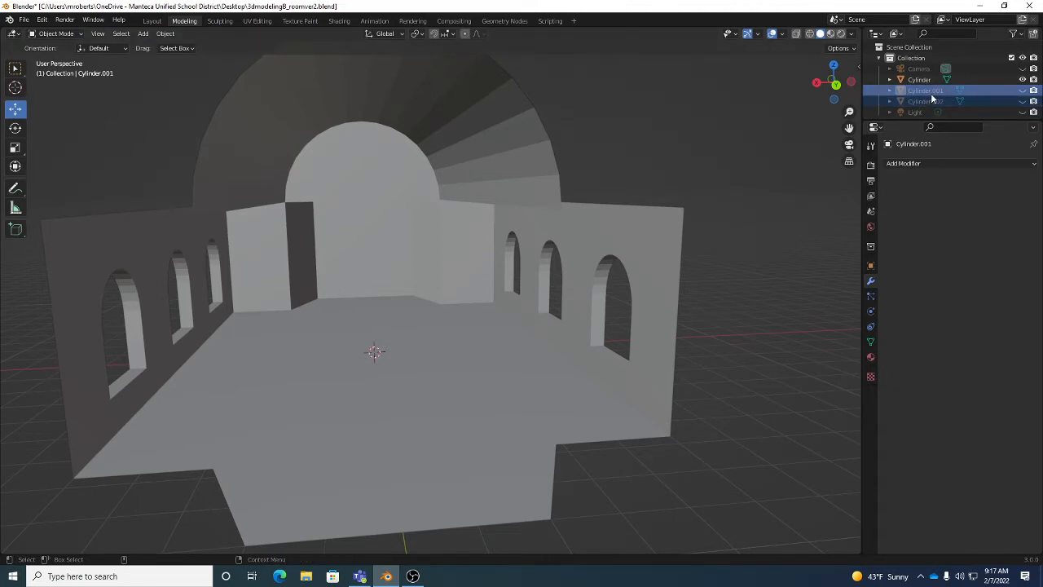
pyautogui.click(1024, 93)
pyautogui.click(1024, 92)
pyautogui.click(1024, 98)
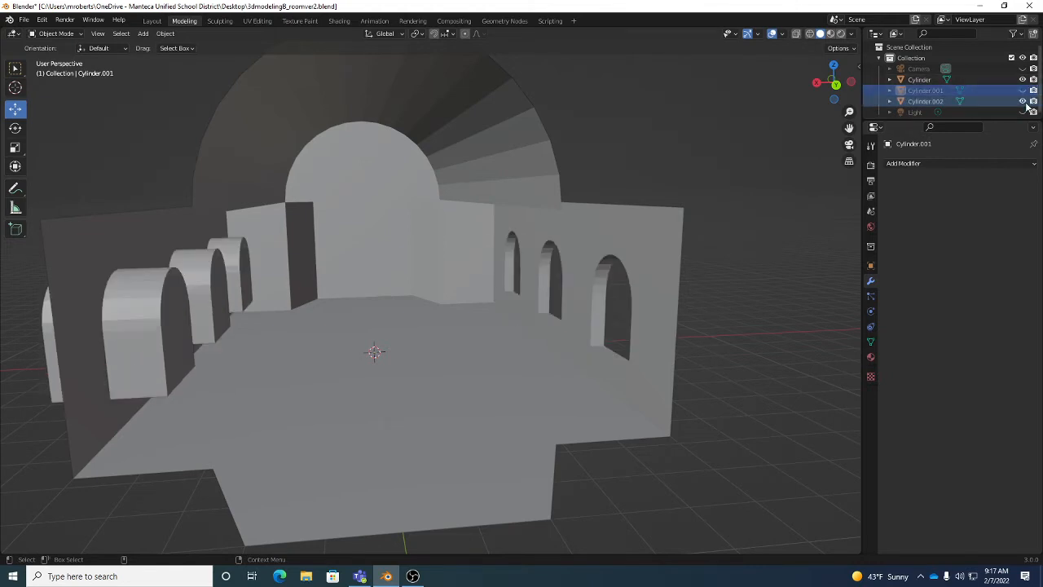
pyautogui.click(1024, 98)
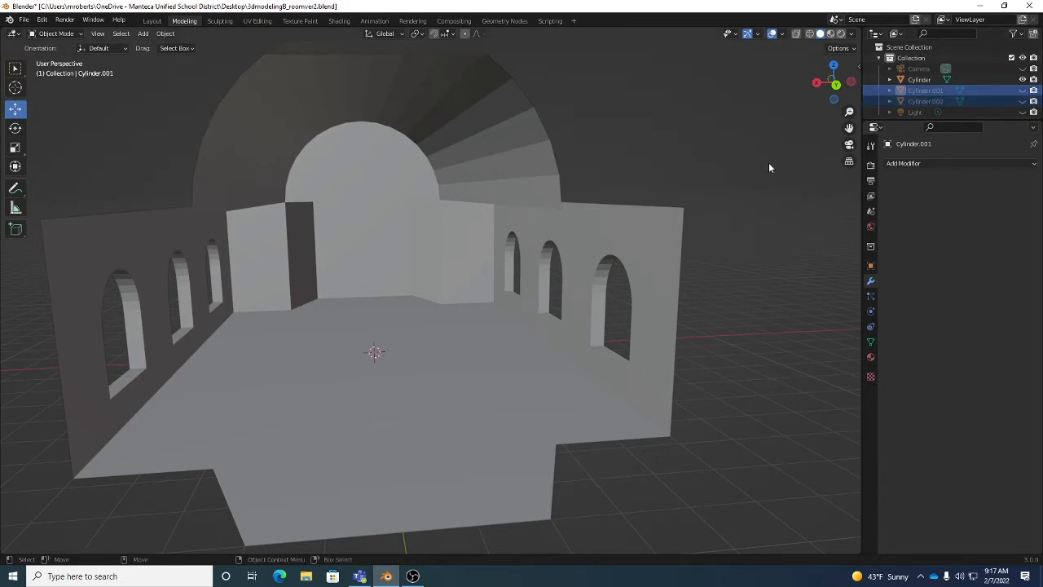
pyautogui.press('x')
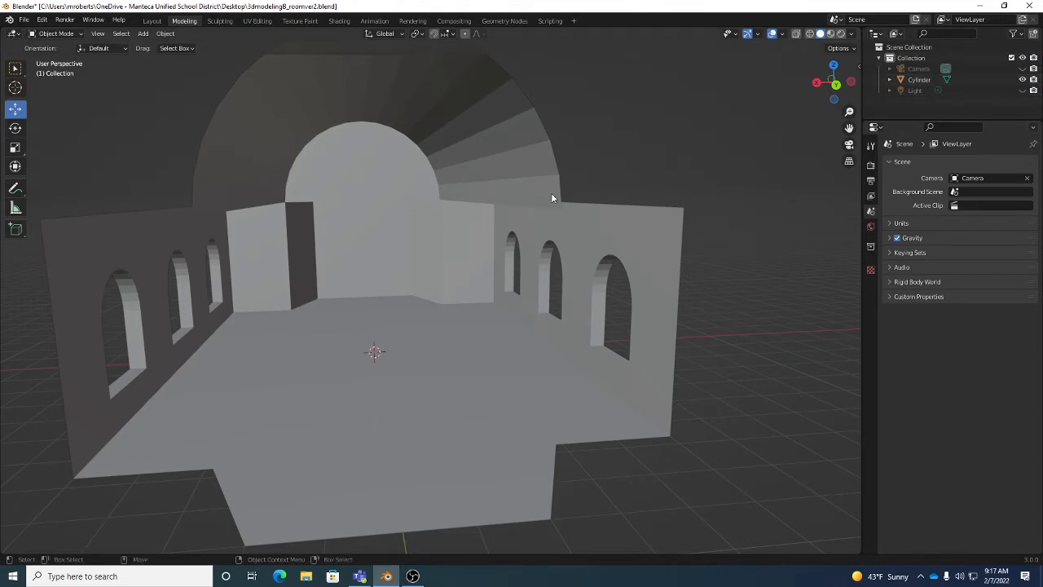
pyautogui.moveTo(551, 193); pyautogui.dragTo(501, 201, button='middle')
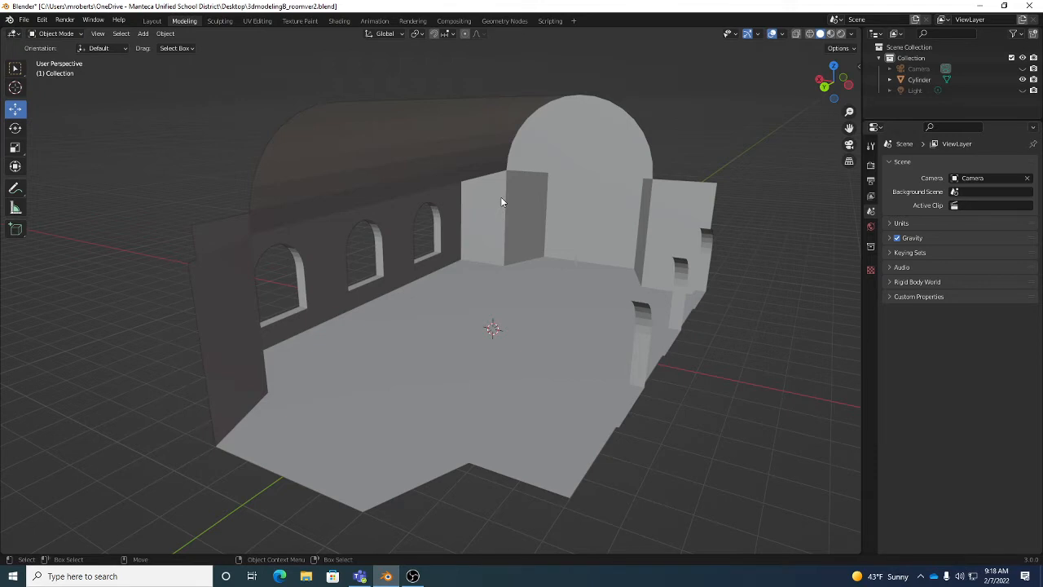
# Add a cylinder mesh at the centre of the room, keeping its default creation settings.
pyautogui.moveTo(455, 241); pyautogui.dragTo(362, 255, button='middle')
pyautogui.scroll(3, 358, 254)
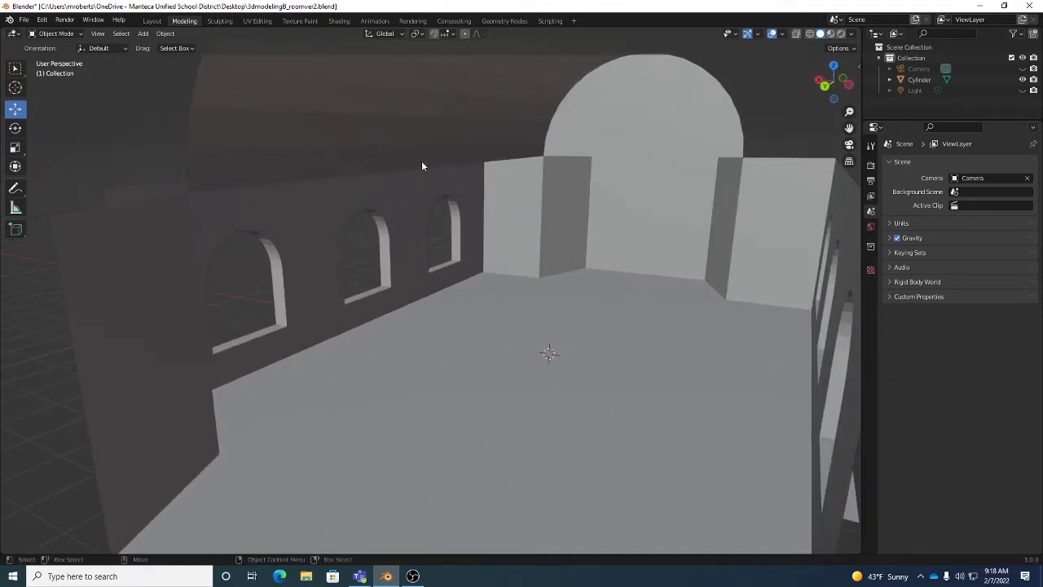
pyautogui.scroll(-3, 427, 277)
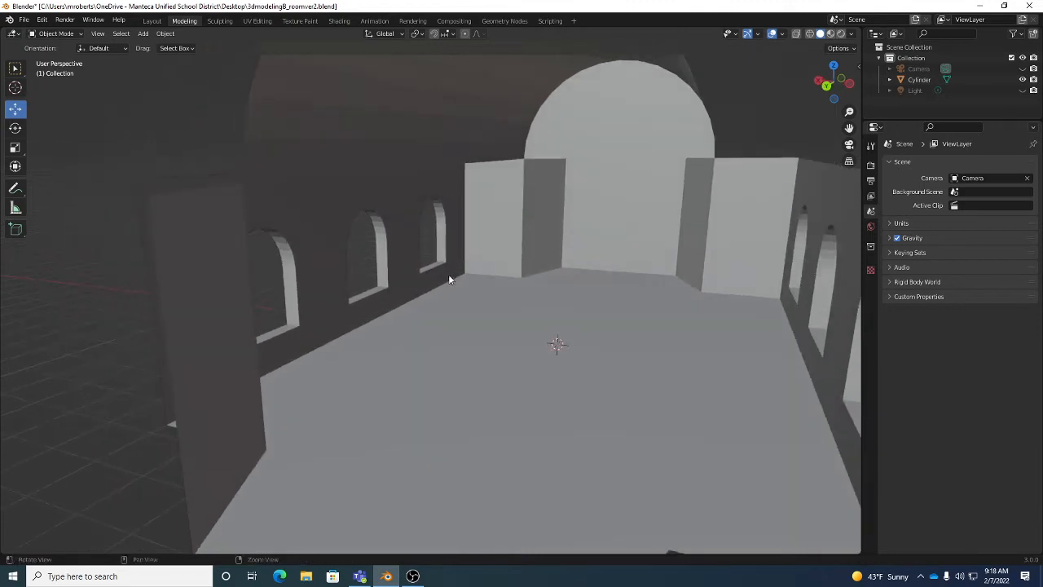
pyautogui.moveTo(449, 280)
pyautogui.mouseDown(button='middle')
pyautogui.moveTo(484, 288)
pyautogui.moveTo(377, 263)
pyautogui.moveTo(276, 278)
pyautogui.moveTo(398, 275)
pyautogui.moveTo(451, 306)
pyautogui.moveTo(440, 288)
pyautogui.moveTo(458, 292)
pyautogui.mouseUp(button='middle')
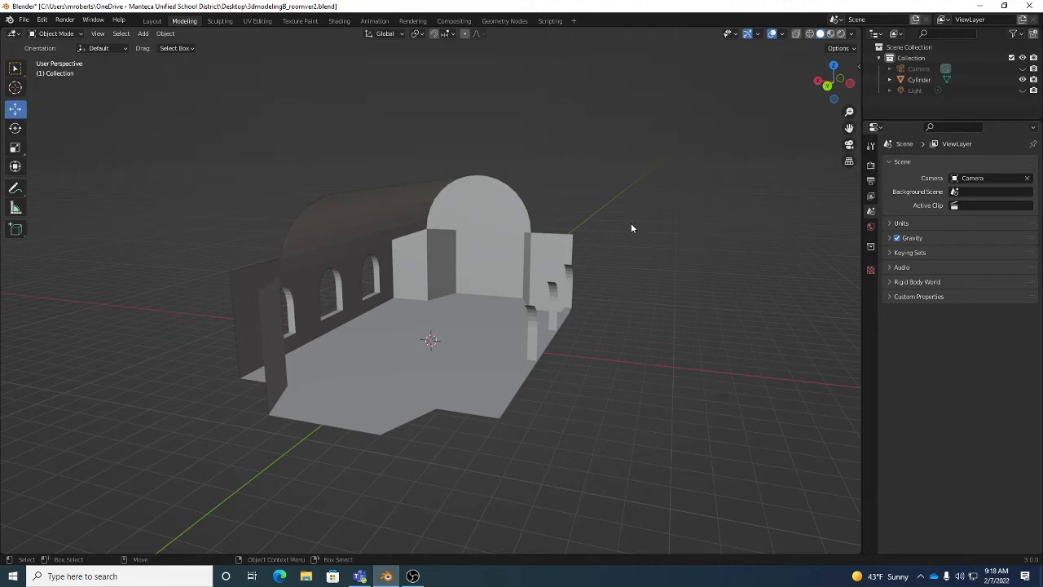
pyautogui.click(143, 34)
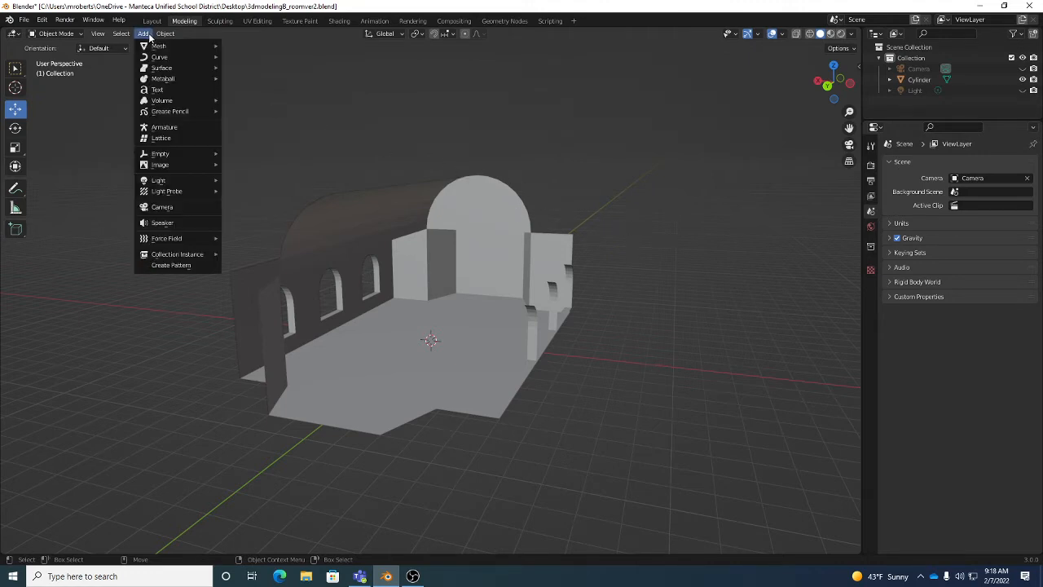
pyautogui.moveTo(157, 47)
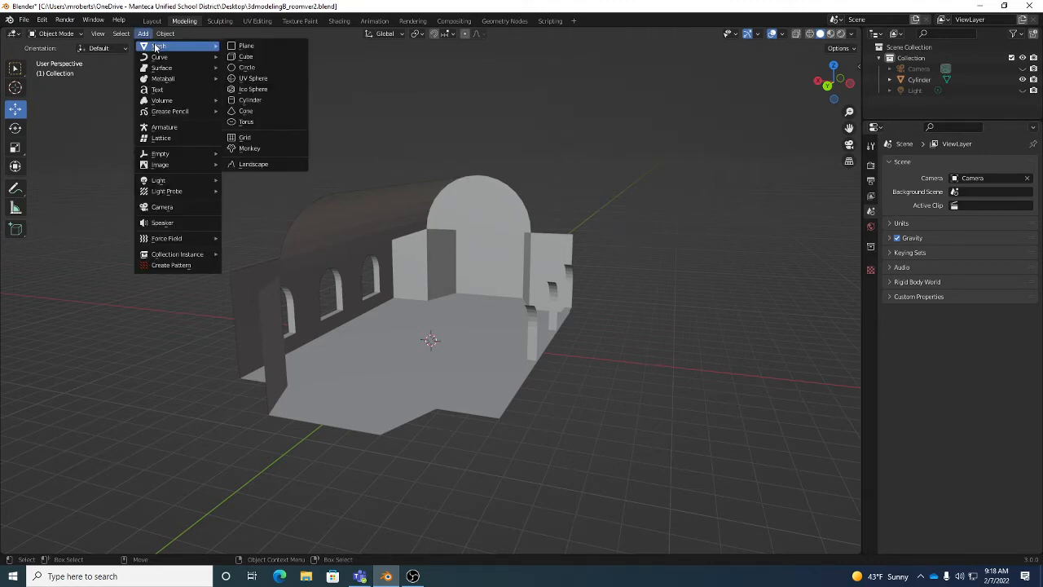
pyautogui.click(266, 102)
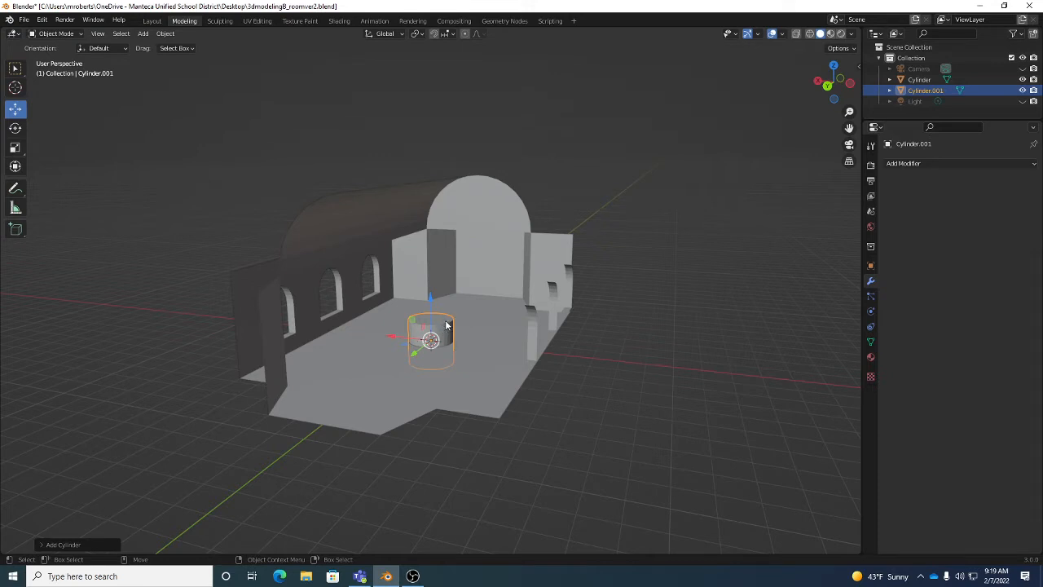
pyautogui.click(61, 545)
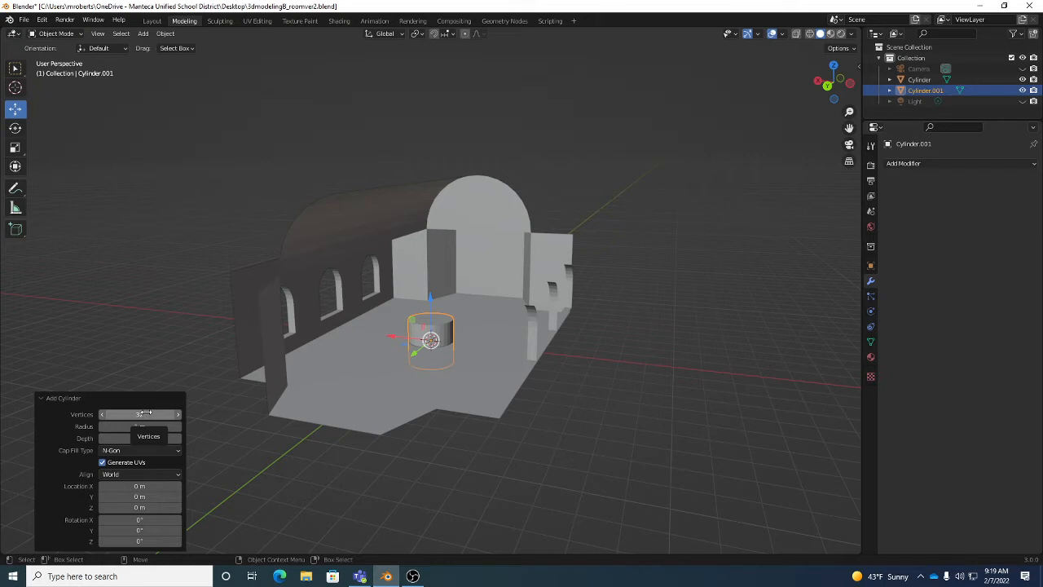
pyautogui.click(55, 398)
# Apply all transforms to the new cylinder and enter Edit Mode on it.
pyautogui.moveTo(449, 311); pyautogui.dragTo(578, 294, button='middle')
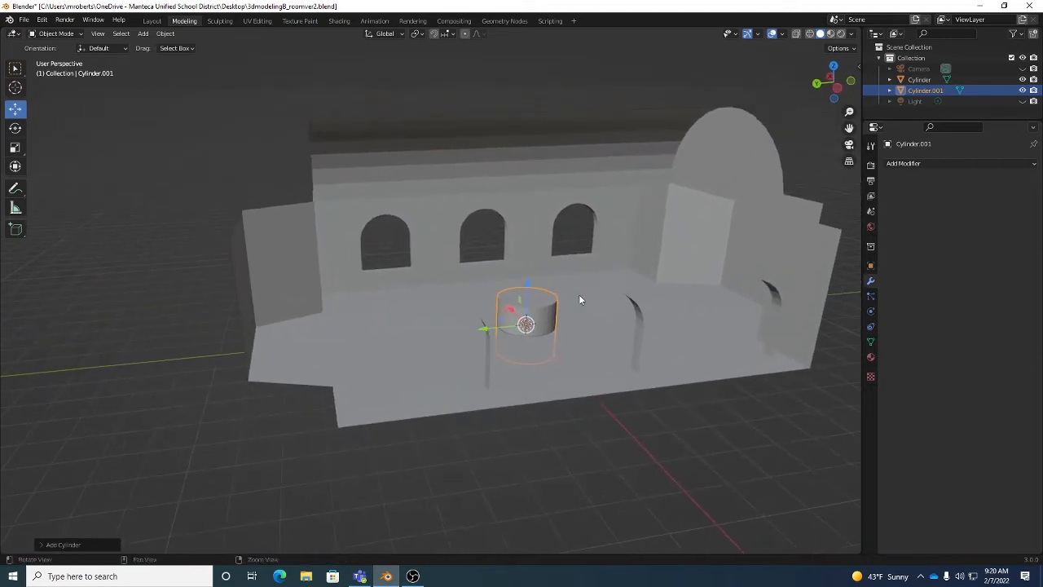
pyautogui.click(163, 33)
pyautogui.moveTo(195, 78)
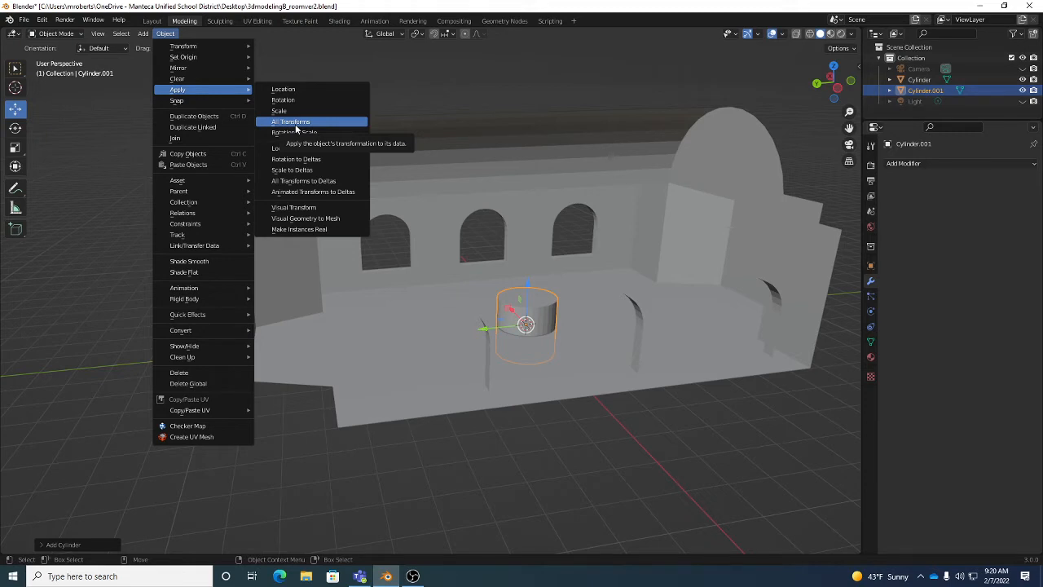
pyautogui.click(296, 125)
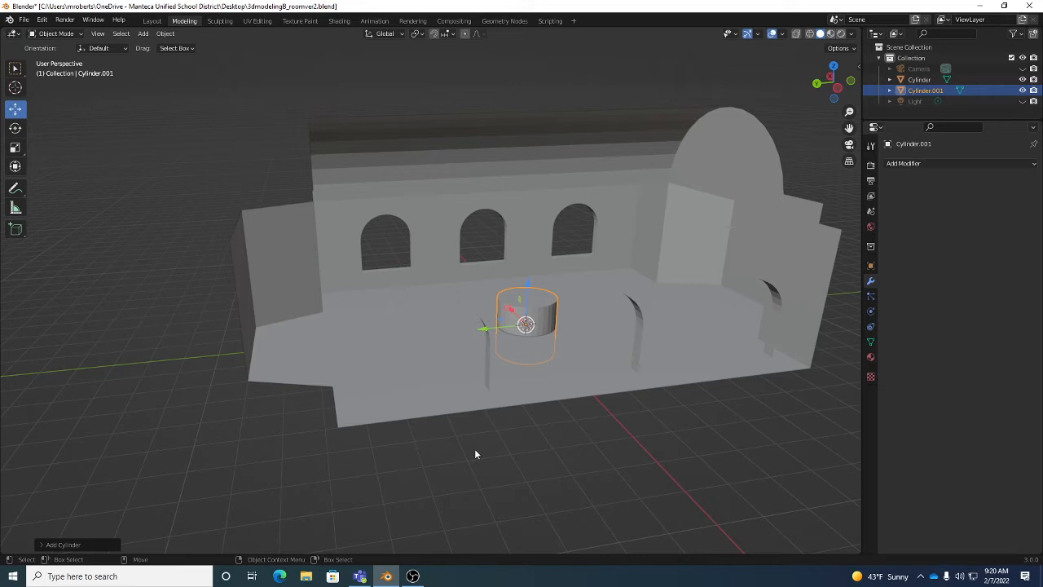
pyautogui.press('Tab')
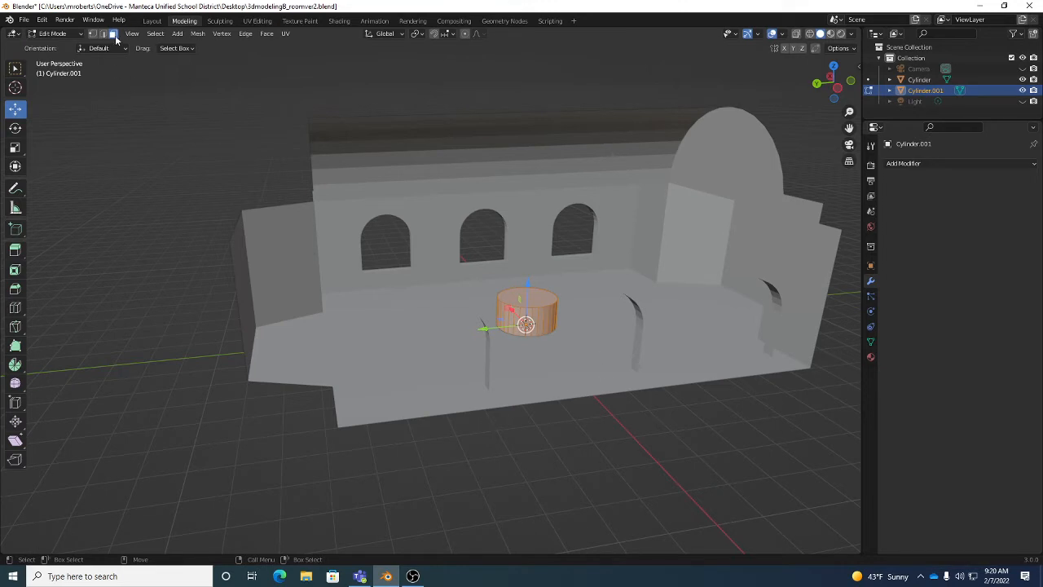
pyautogui.click(63, 33)
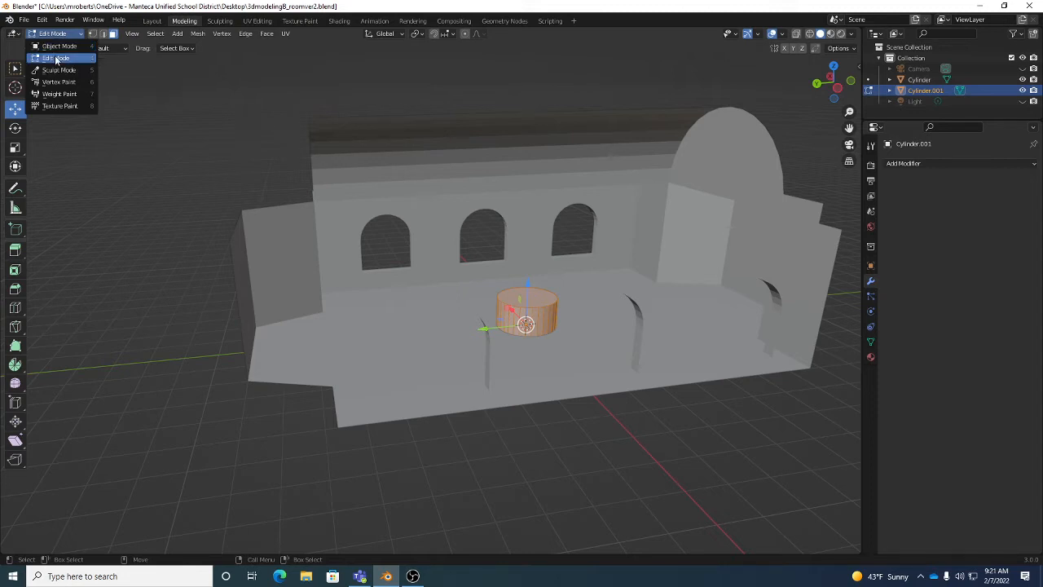
pyautogui.click(57, 58)
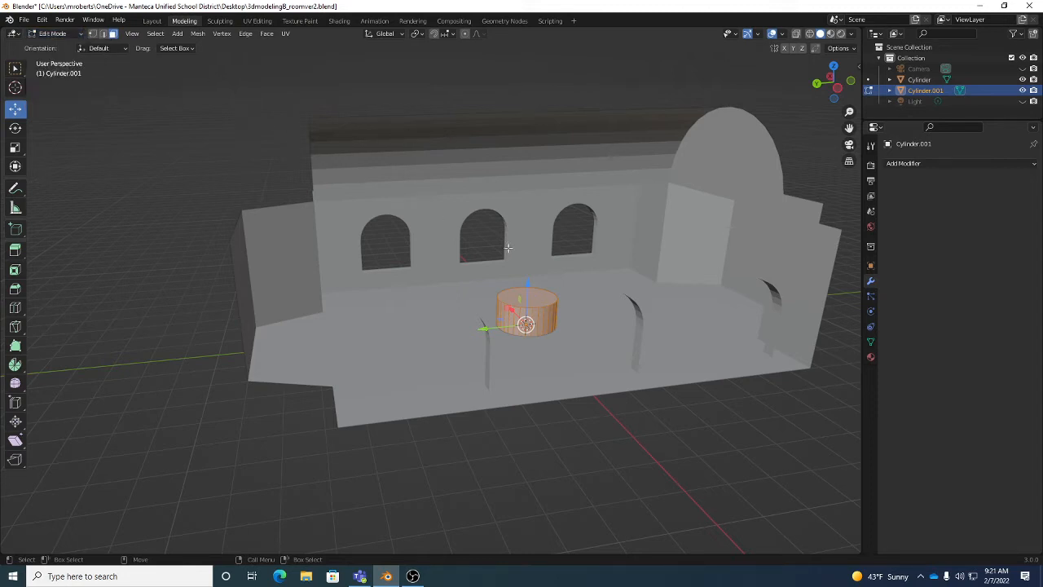
# Rotate the whole cylinder mesh 90° about the global X axis so it lies along the room's length.
pyautogui.press('e')
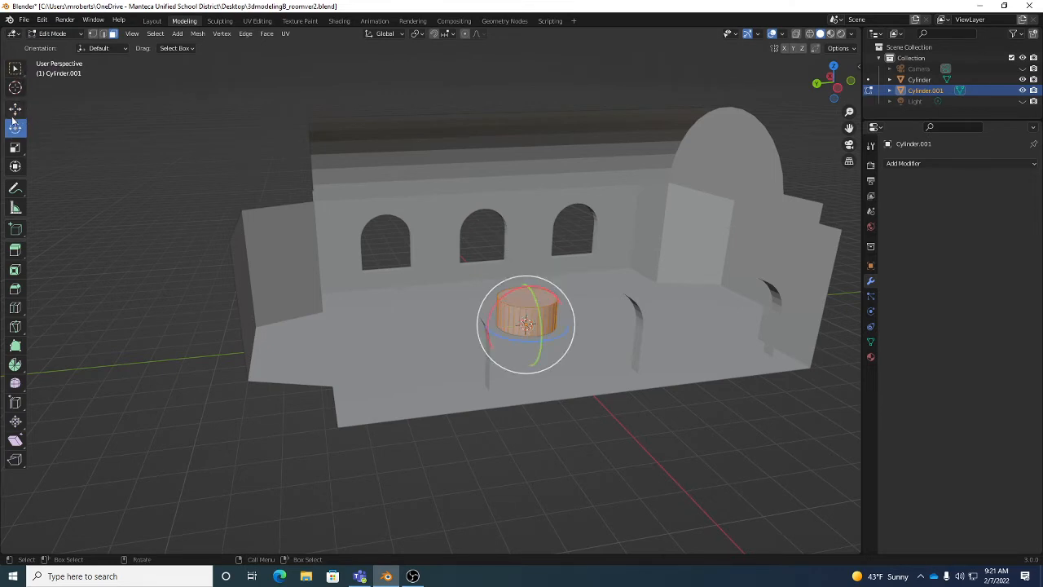
pyautogui.moveTo(520, 290); pyautogui.dragTo(456, 313)
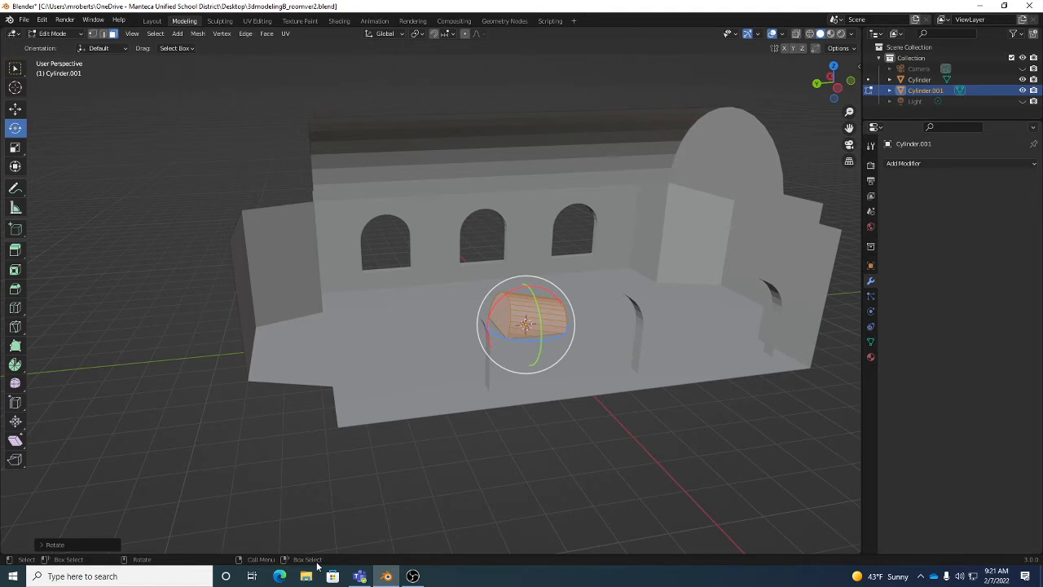
pyautogui.click(61, 545)
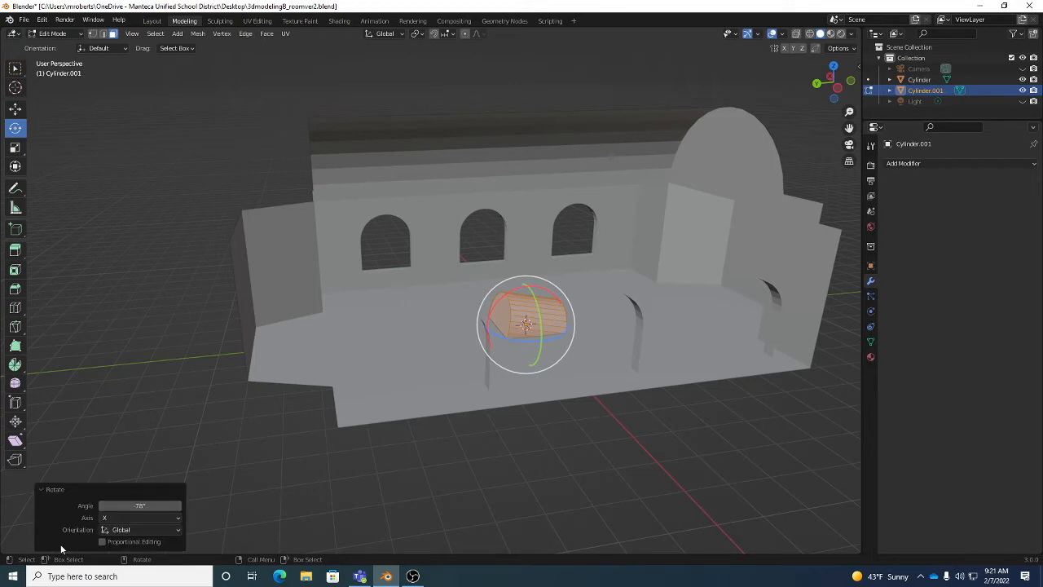
pyautogui.click(145, 506)
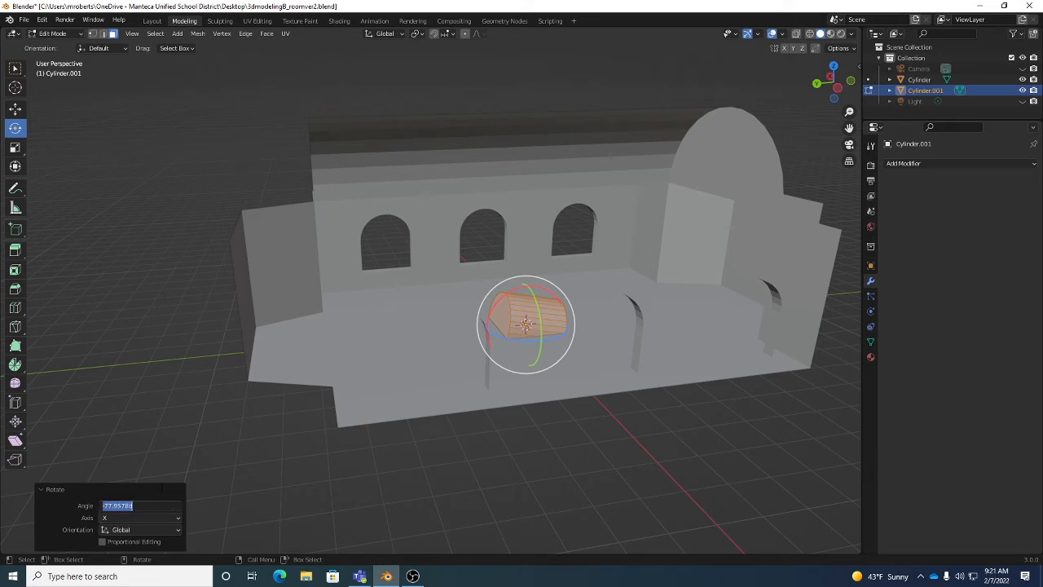
pyautogui.write('90')
pyautogui.press('Return')
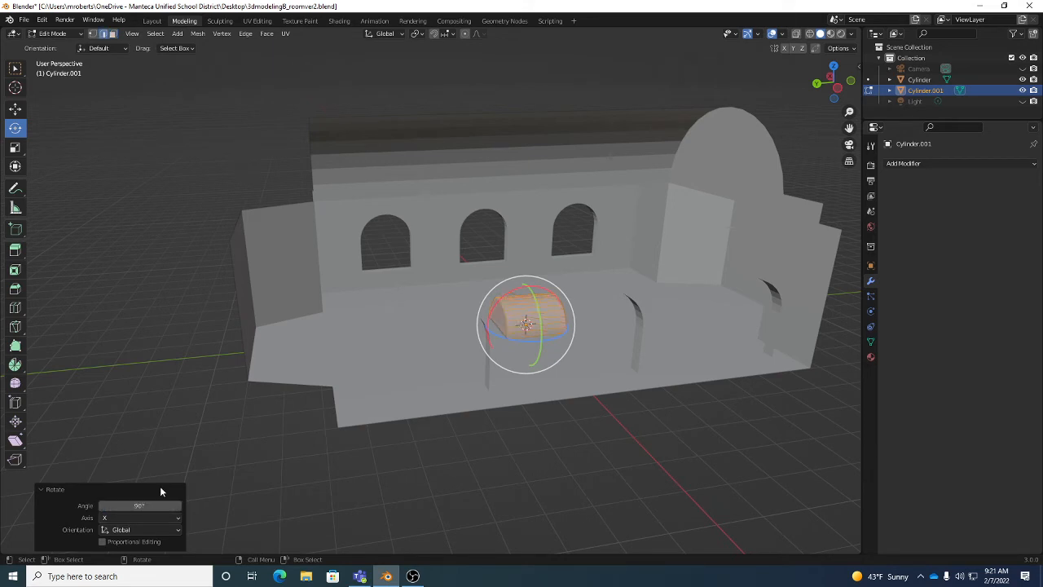
pyautogui.click(67, 489)
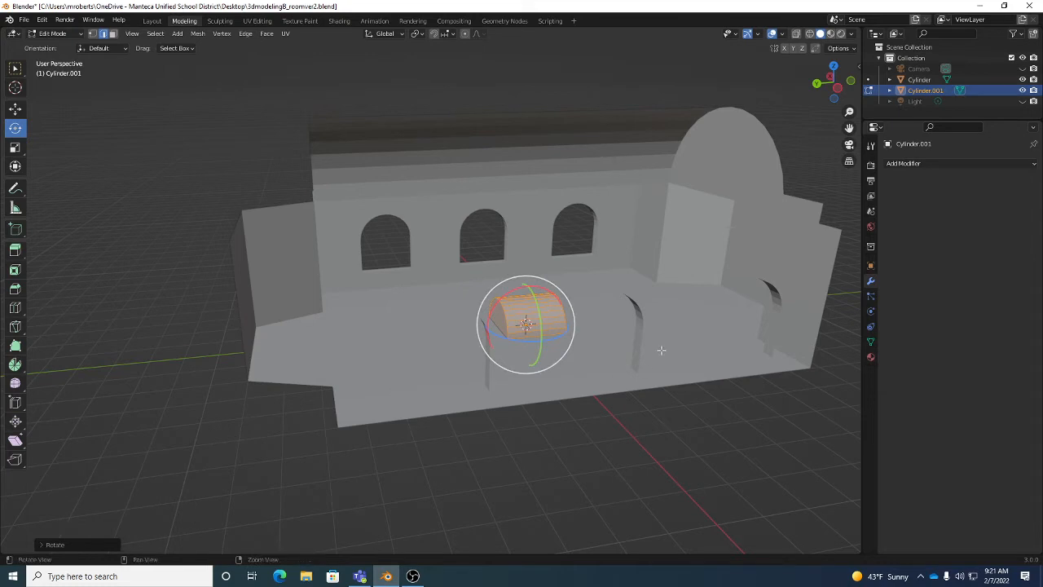
# Move the cylinder along Y until it stands outside the open front end of the room.
pyautogui.moveTo(619, 383); pyautogui.dragTo(644, 314, button='middle')
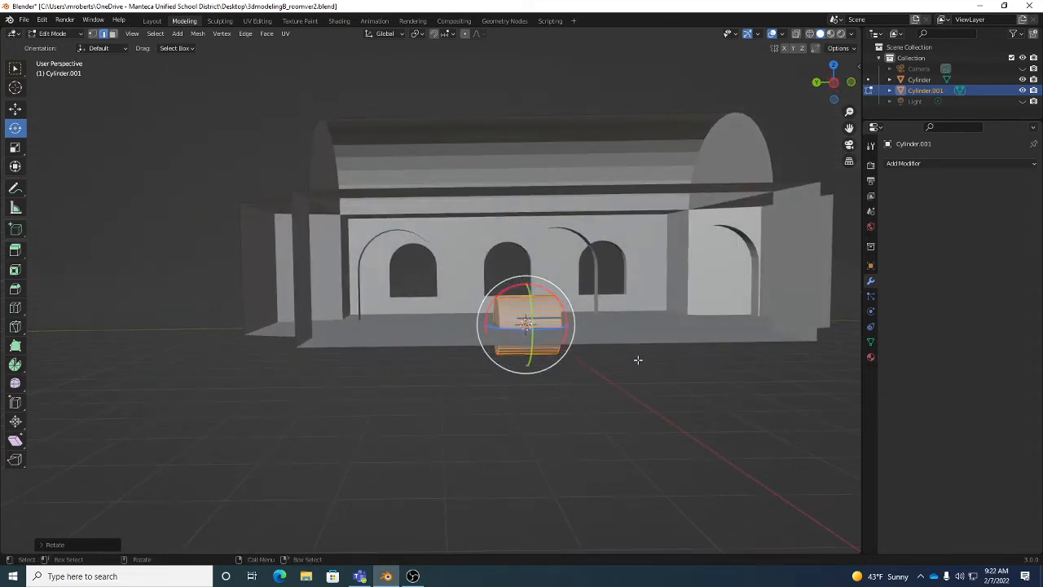
pyautogui.press('g')
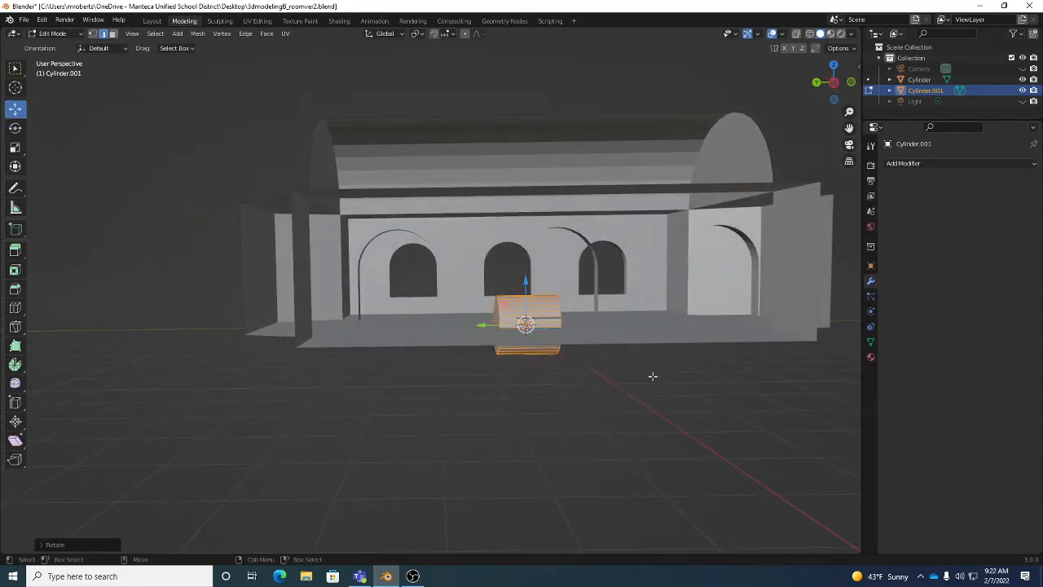
pyautogui.moveTo(475, 325); pyautogui.dragTo(167, 298)
pyautogui.keyDown('shift'); pyautogui.moveTo(237, 300); pyautogui.dragTo(265, 303, button='middle'); pyautogui.keyUp('shift')
pyautogui.moveTo(301, 307); pyautogui.dragTo(378, 336, button='middle')
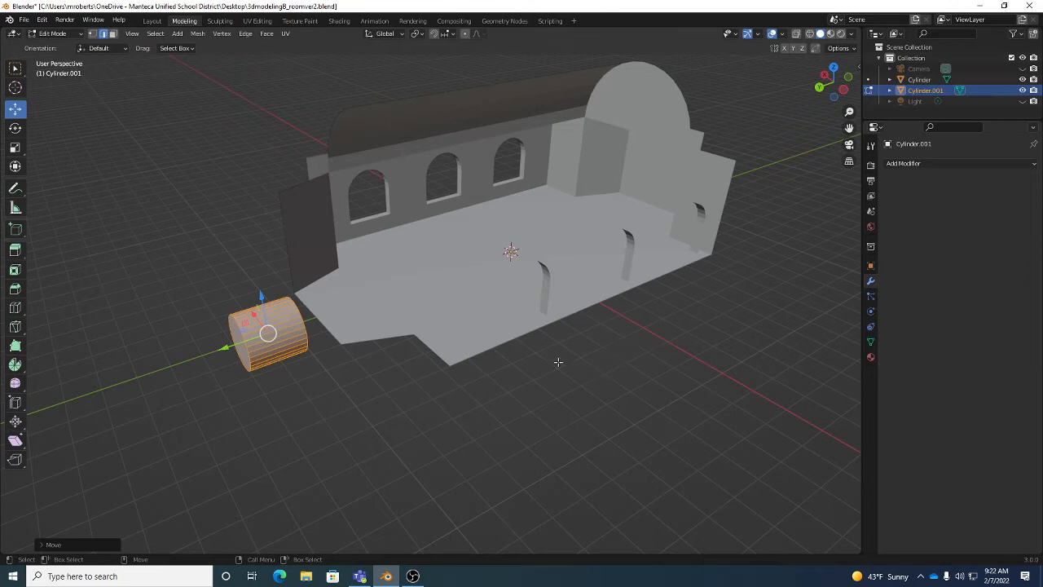
# Scale the cylinder up uniformly to roughly twice its size.
pyautogui.moveTo(556, 363); pyautogui.dragTo(498, 337, button='middle')
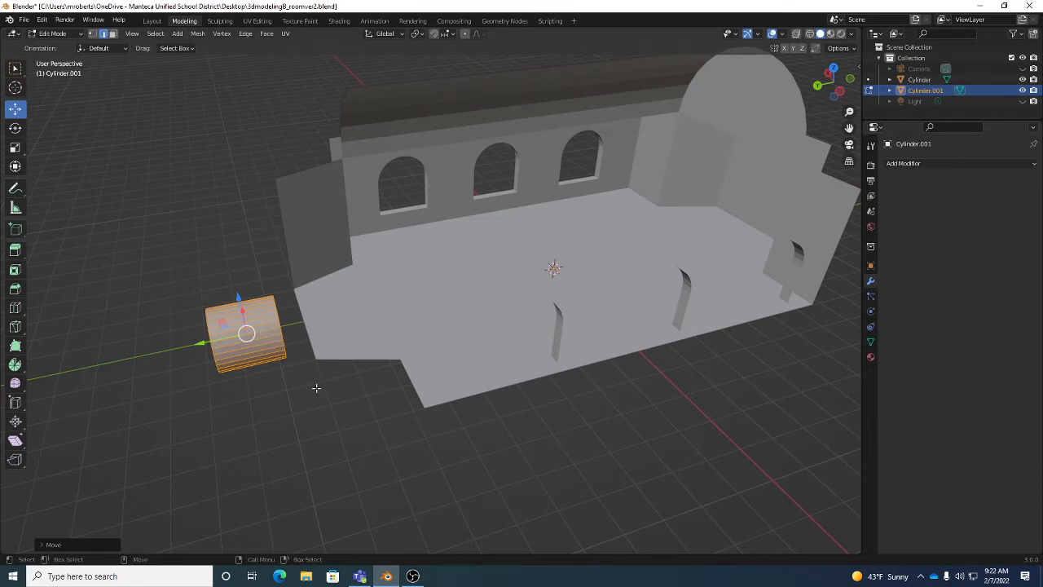
pyautogui.hotkey('shift', 'space')
pyautogui.press('s')
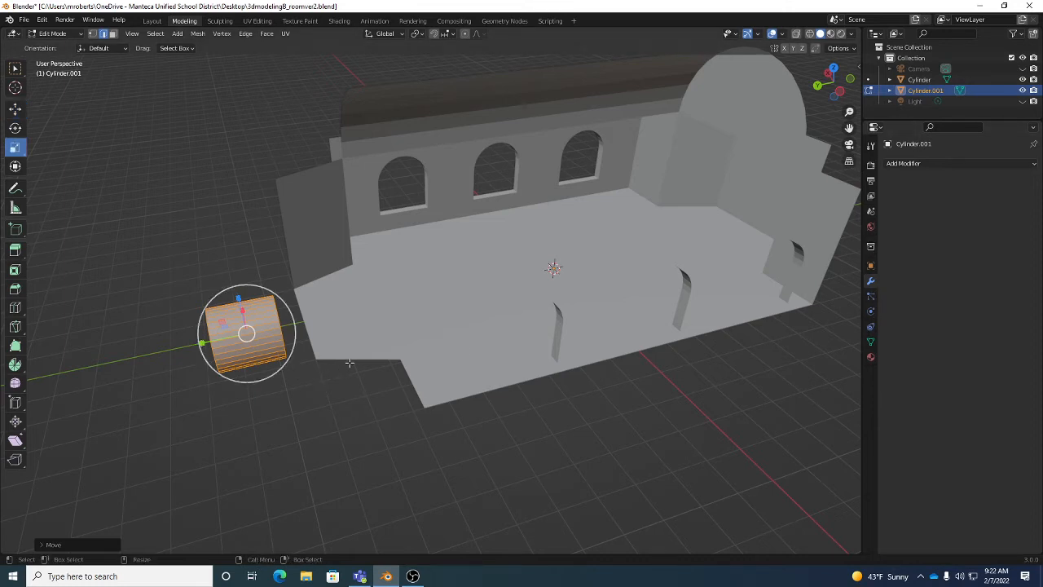
pyautogui.moveTo(349, 362); pyautogui.dragTo(284, 298, button='middle')
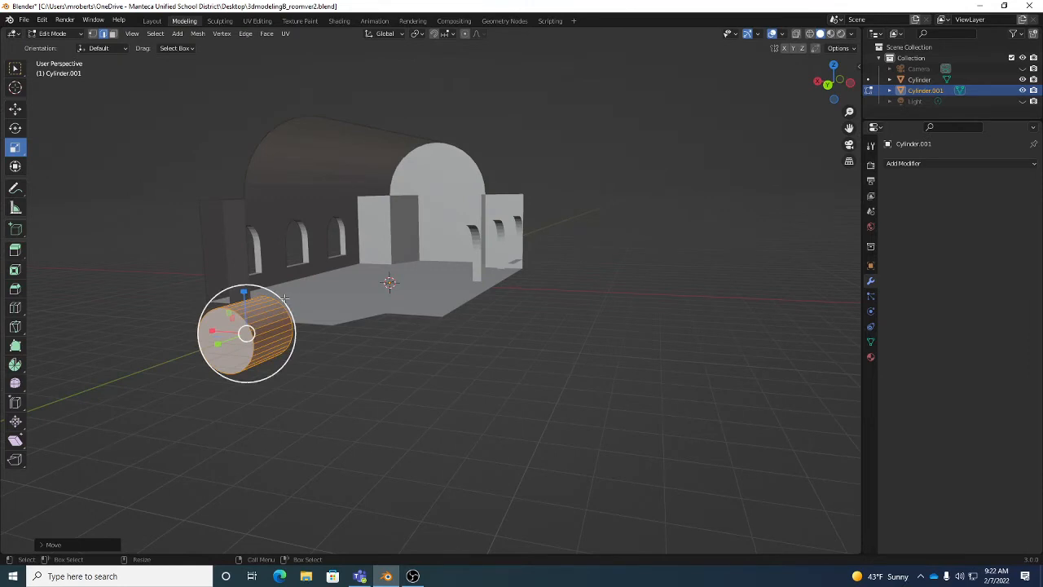
pyautogui.moveTo(283, 301); pyautogui.dragTo(334, 285)
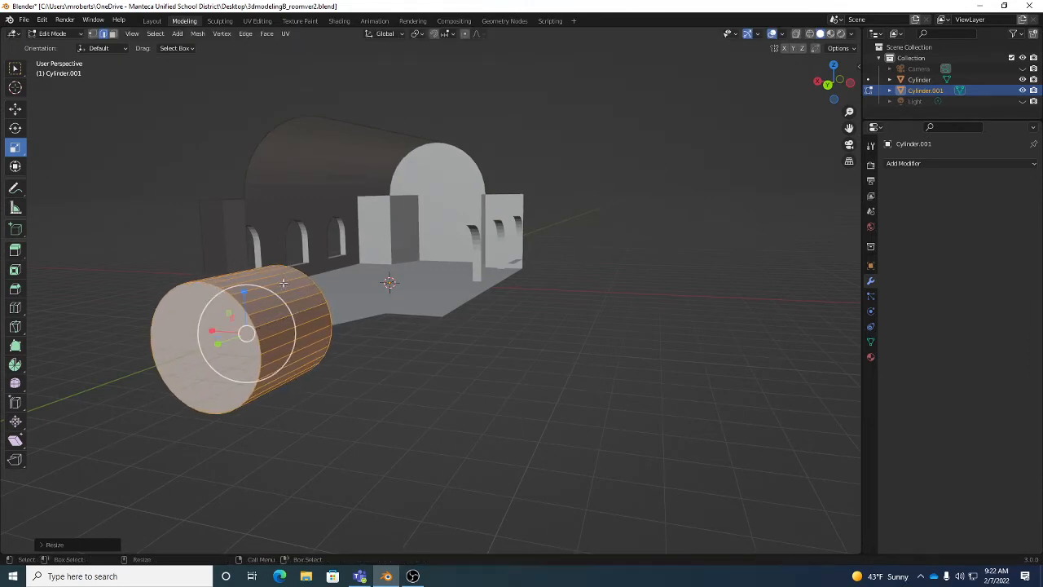
pyautogui.press('s')
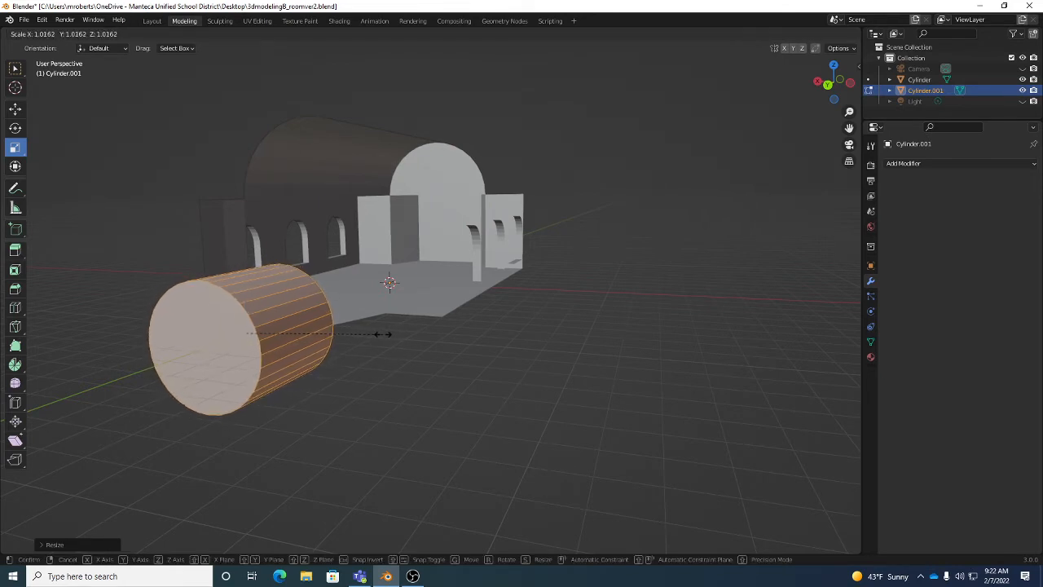
pyautogui.click(395, 328)
# Scale the cylinder down along Y to shorten its length.
pyautogui.moveTo(386, 333); pyautogui.dragTo(200, 335, button='middle')
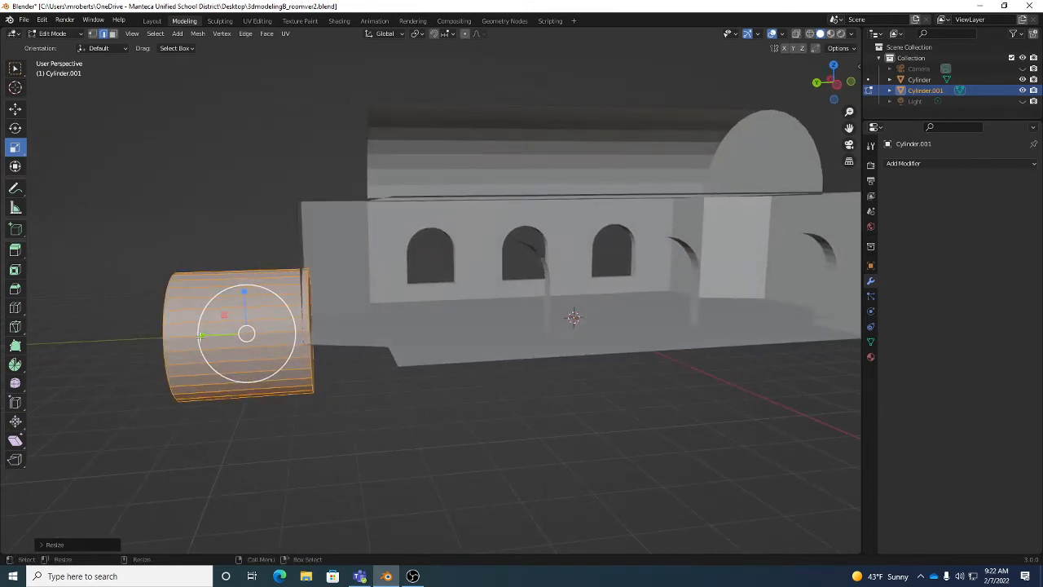
pyautogui.moveTo(200, 335); pyautogui.dragTo(232, 338)
pyautogui.moveTo(232, 339); pyautogui.dragTo(381, 329, button='middle')
# In vertex select mode, join the two opposite mid-height vertices of the cylinder's front cap with Connect Vertex Pairs.
pyautogui.press('w')
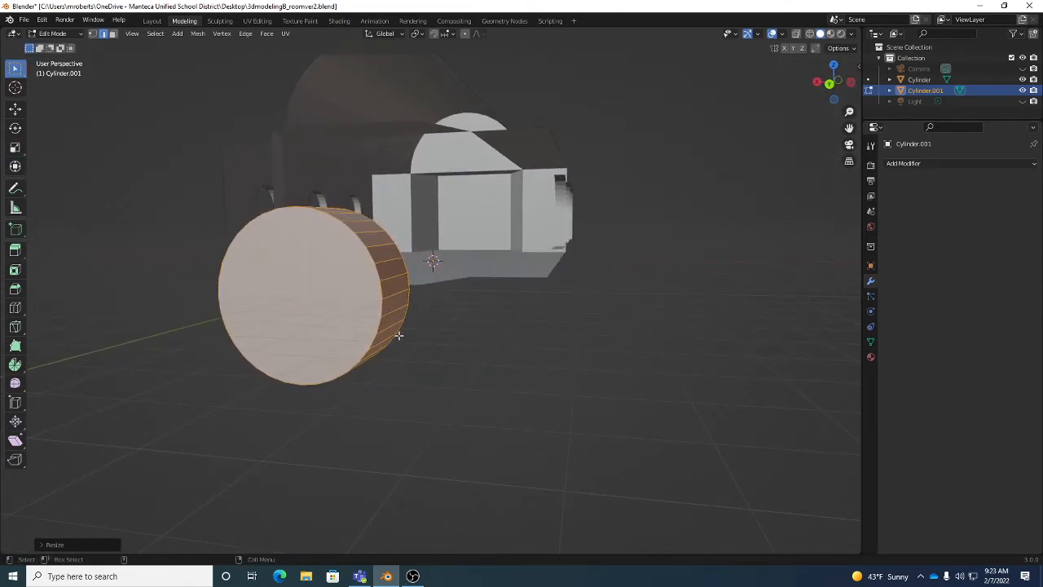
pyautogui.hotkey('alt', 'z')
pyautogui.press('1')
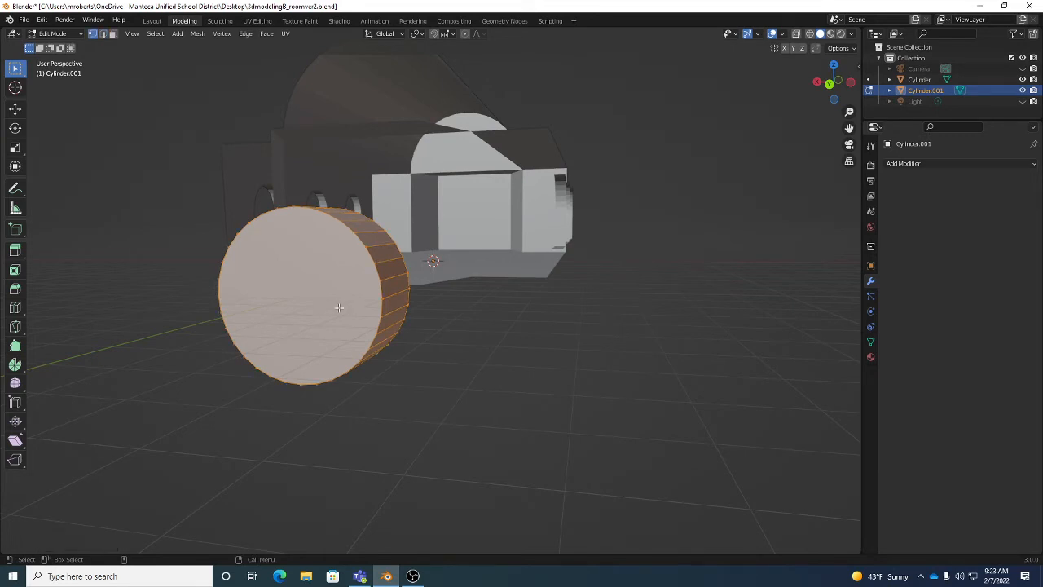
pyautogui.click(64, 37)
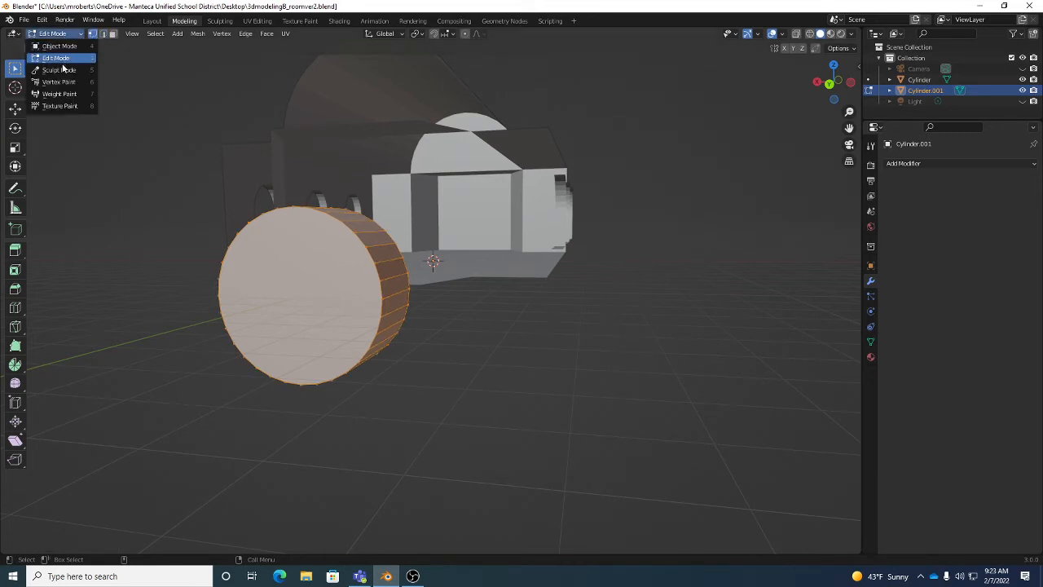
pyautogui.click(63, 61)
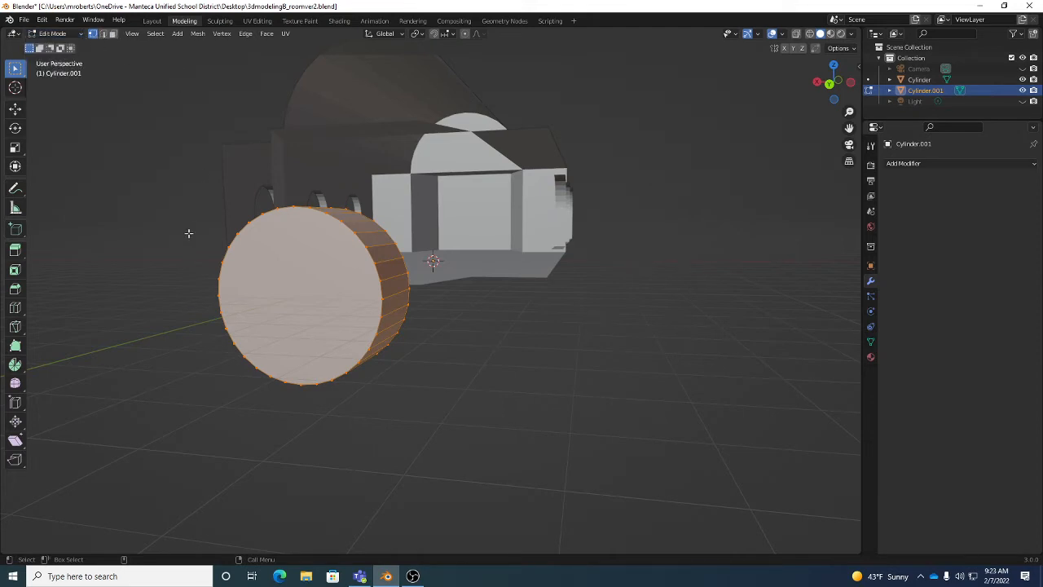
pyautogui.click(382, 299)
pyautogui.moveTo(385, 299)
pyautogui.mouseDown(button='middle')
pyautogui.moveTo(400, 309)
pyautogui.moveTo(391, 298)
pyautogui.mouseUp(button='middle')
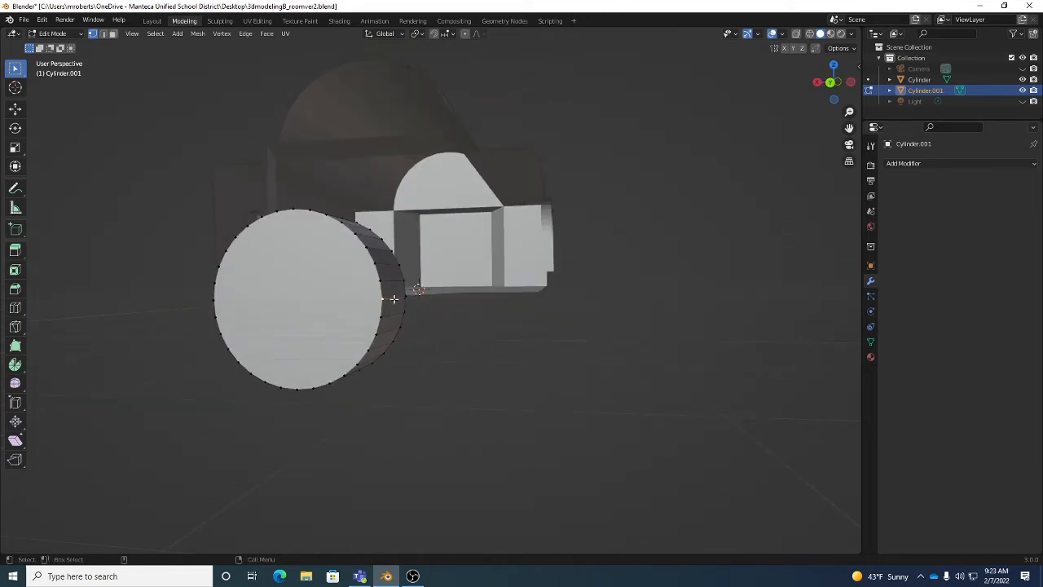
pyautogui.keyDown('shift'); pyautogui.click(215, 300); pyautogui.keyUp('shift')
pyautogui.rightClick(578, 300)
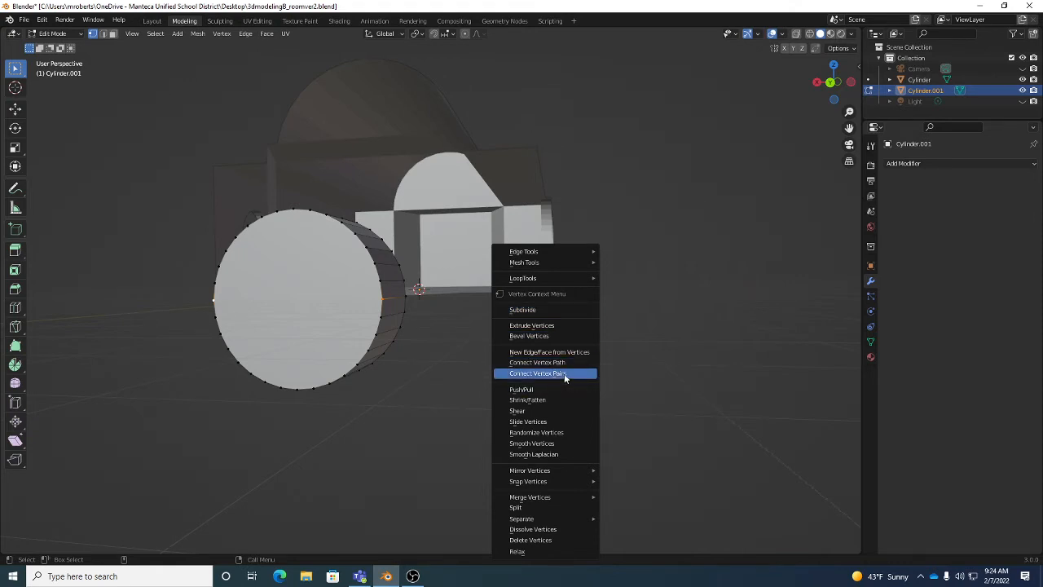
pyautogui.click(538, 374)
# Join the two opposite mid-height vertices of the cylinder's back cap with Connect Vertex Pairs.
pyautogui.moveTo(564, 373); pyautogui.dragTo(315, 268, button='middle')
pyautogui.click(315, 274)
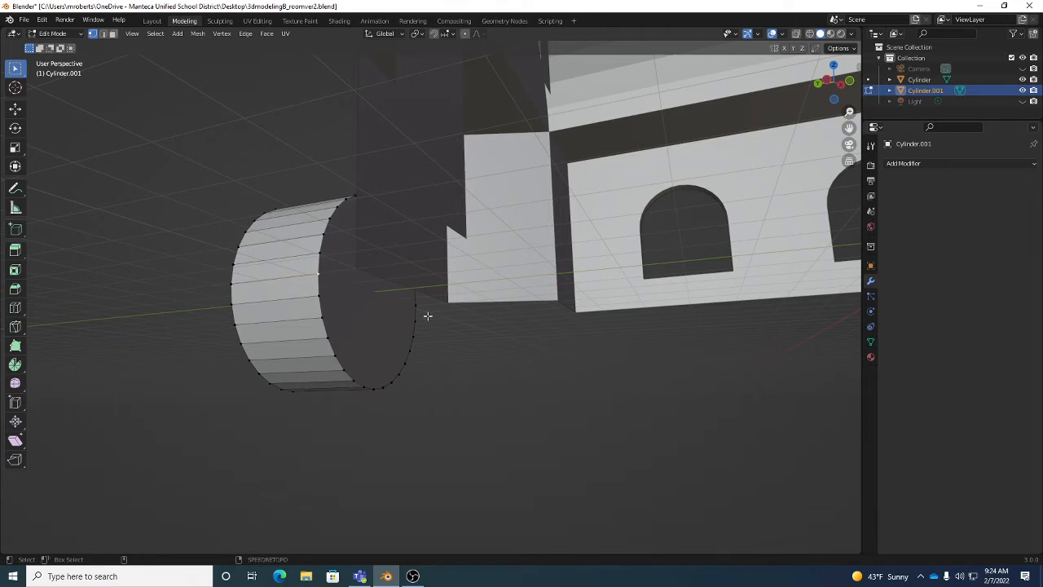
pyautogui.moveTo(565, 353); pyautogui.dragTo(576, 385, button='middle')
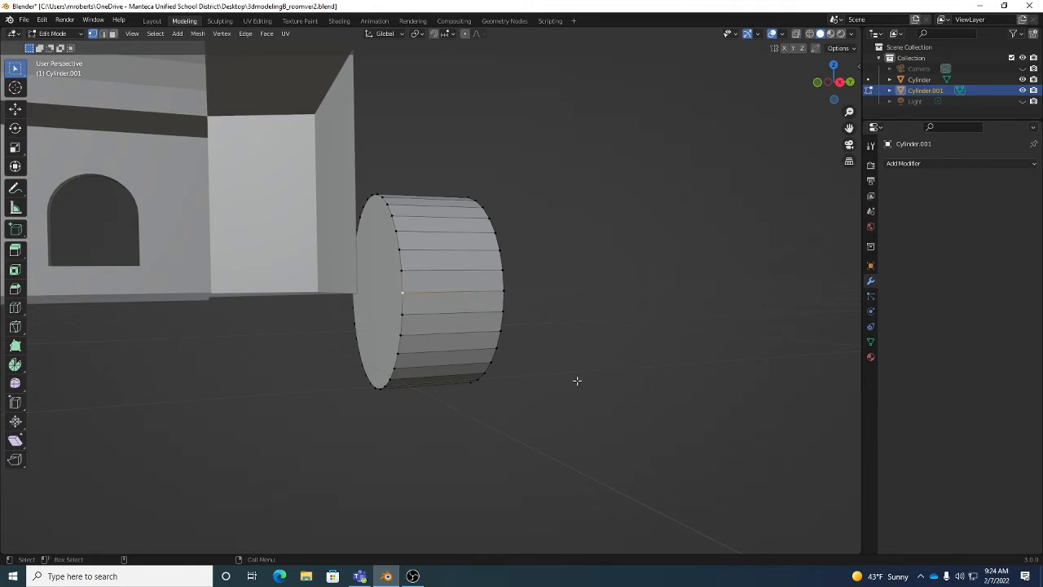
pyautogui.moveTo(563, 365); pyautogui.dragTo(512, 359, button='middle')
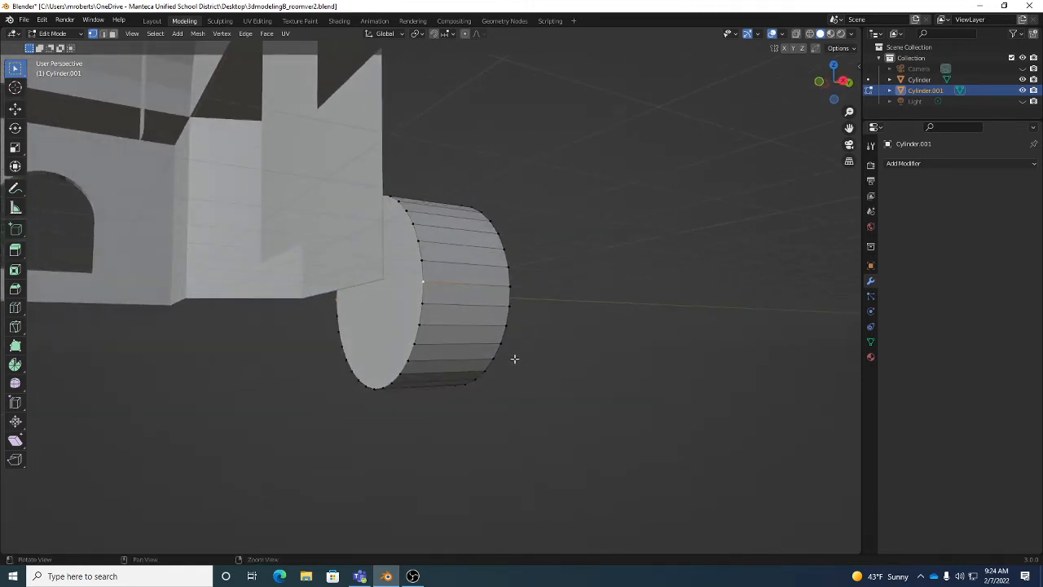
pyautogui.moveTo(596, 316); pyautogui.dragTo(596, 310, button='middle')
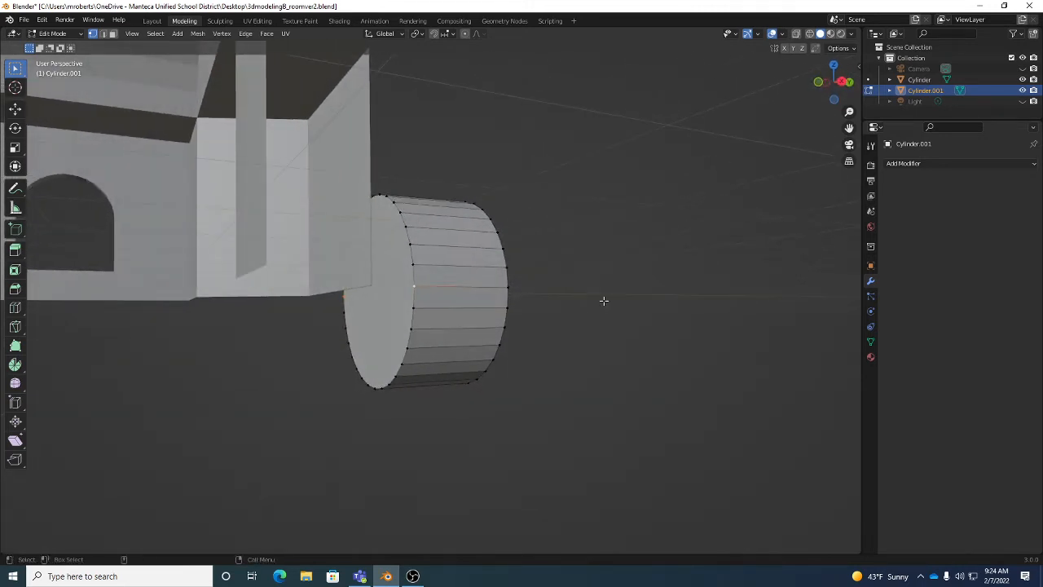
pyautogui.rightClick(603, 301)
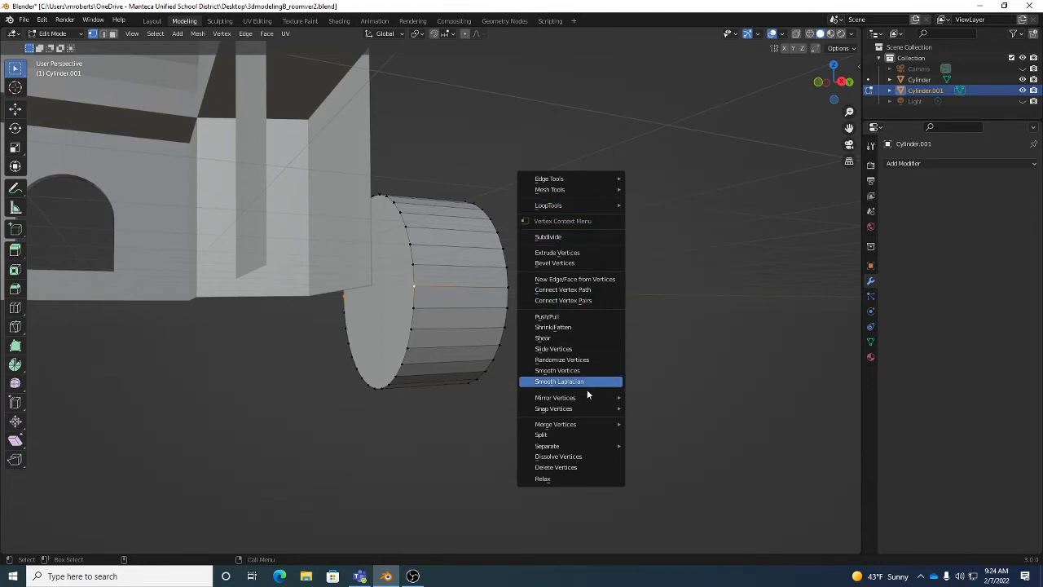
pyautogui.click(585, 299)
pyautogui.moveTo(654, 354); pyautogui.dragTo(573, 370, button='middle')
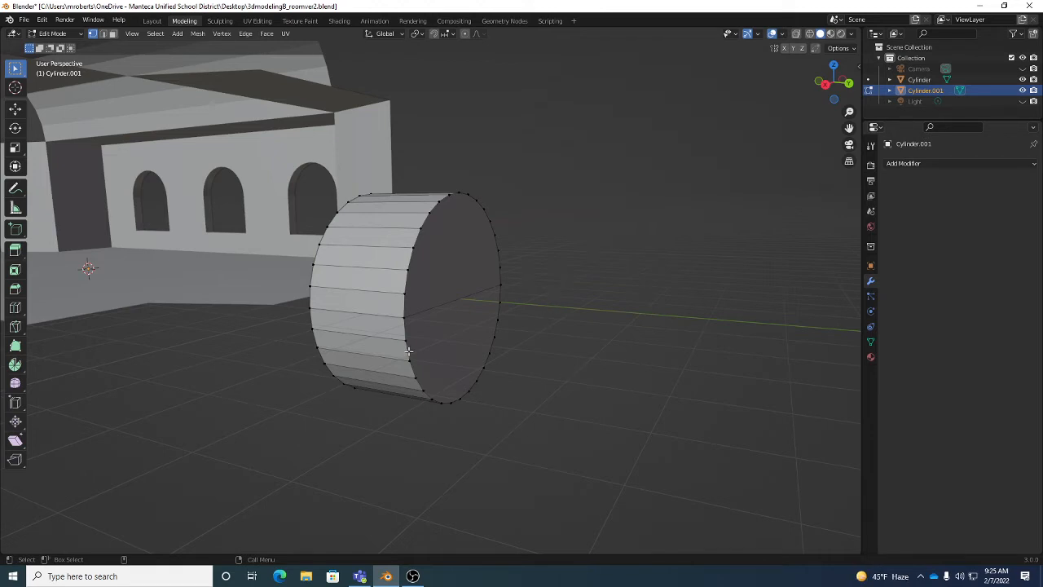
pyautogui.moveTo(466, 342); pyautogui.dragTo(303, 293, button='middle')
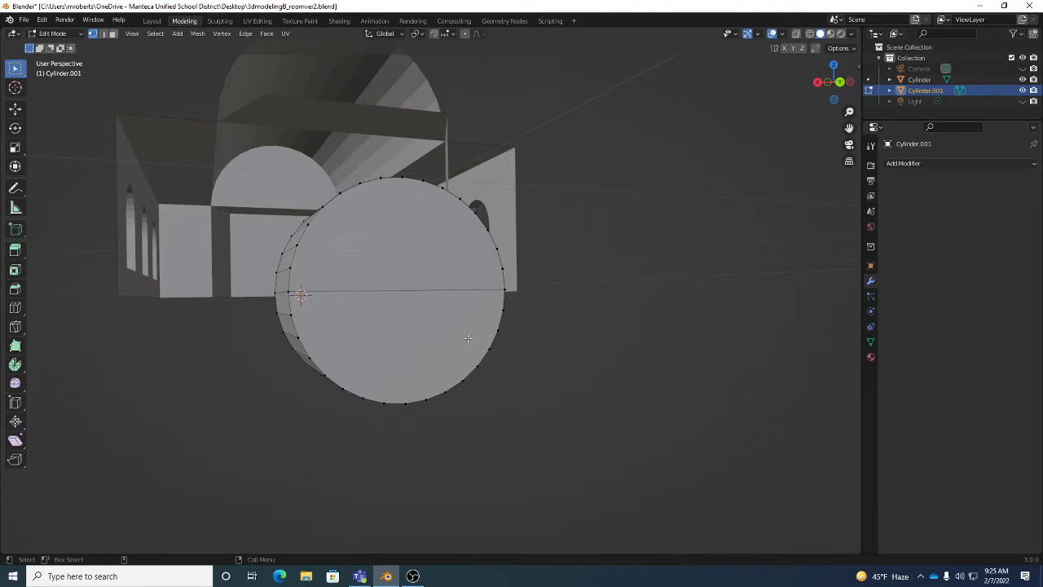
# In face select mode, select the lower half of both the front and back caps and delete those faces.
pyautogui.press('3')
pyautogui.moveTo(412, 353); pyautogui.dragTo(459, 354, button='middle')
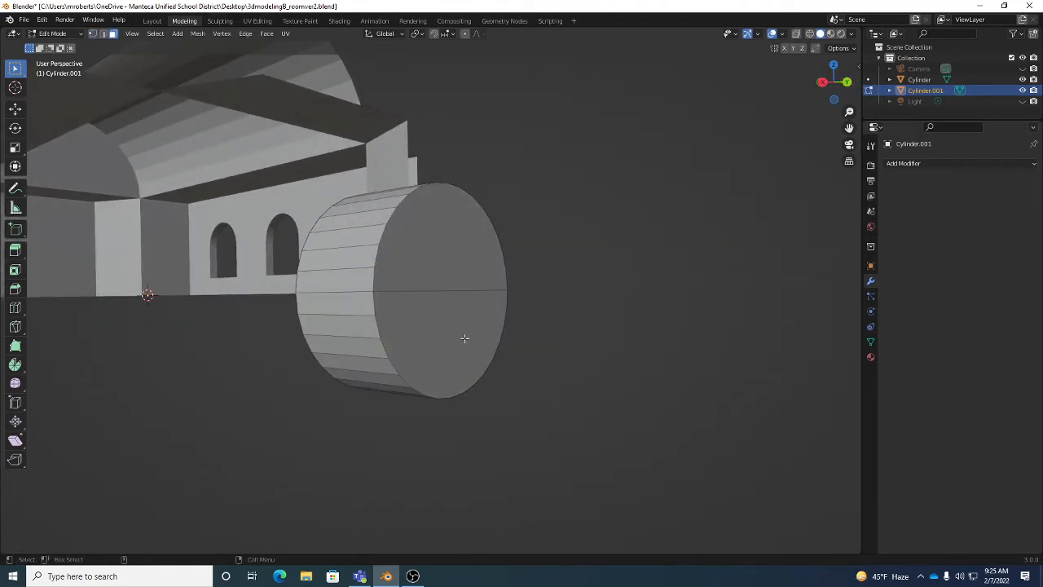
pyautogui.click(391, 354)
pyautogui.moveTo(391, 353)
pyautogui.mouseDown(button='middle')
pyautogui.moveTo(482, 345)
pyautogui.moveTo(395, 338)
pyautogui.mouseUp(button='middle')
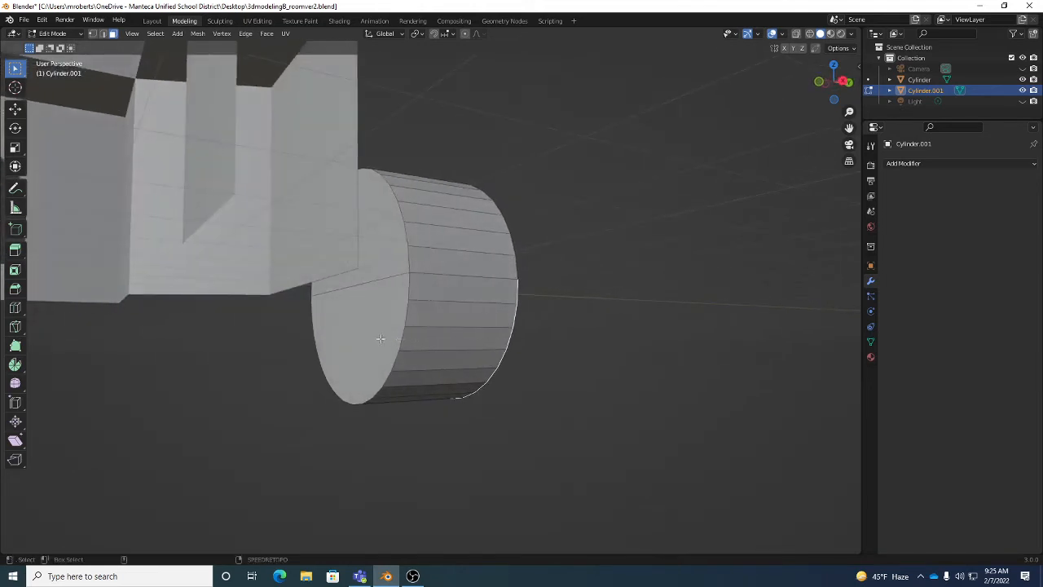
pyautogui.click(380, 339)
pyautogui.moveTo(522, 333); pyautogui.dragTo(282, 295, button='middle')
pyautogui.press('x')
pyautogui.click(447, 356)
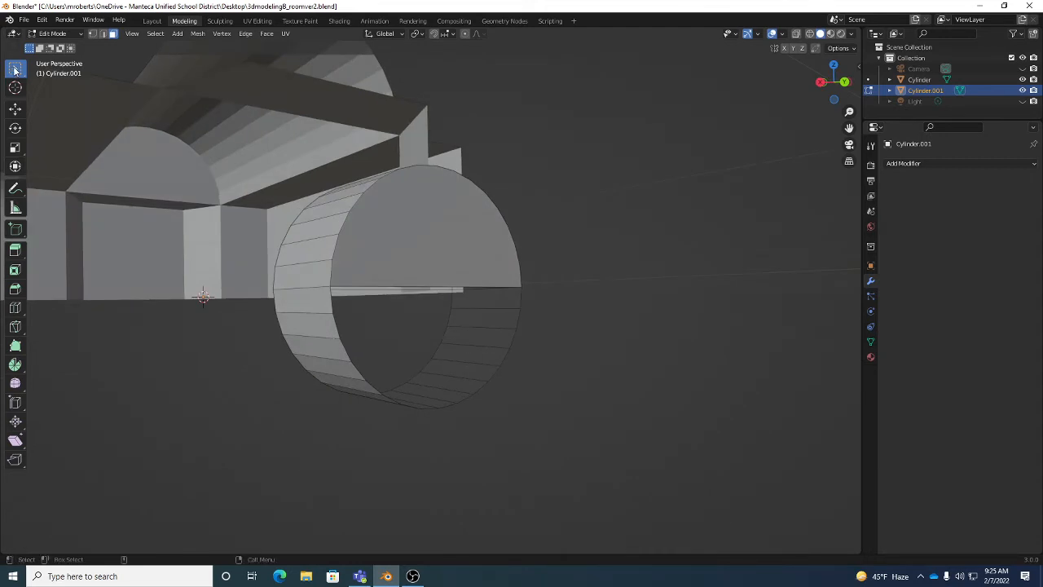
# Cycle through the Tweak, Box, Circle and Lasso selection tools, ending on Select Box.
pyautogui.click(15, 70)
pyautogui.press('c')
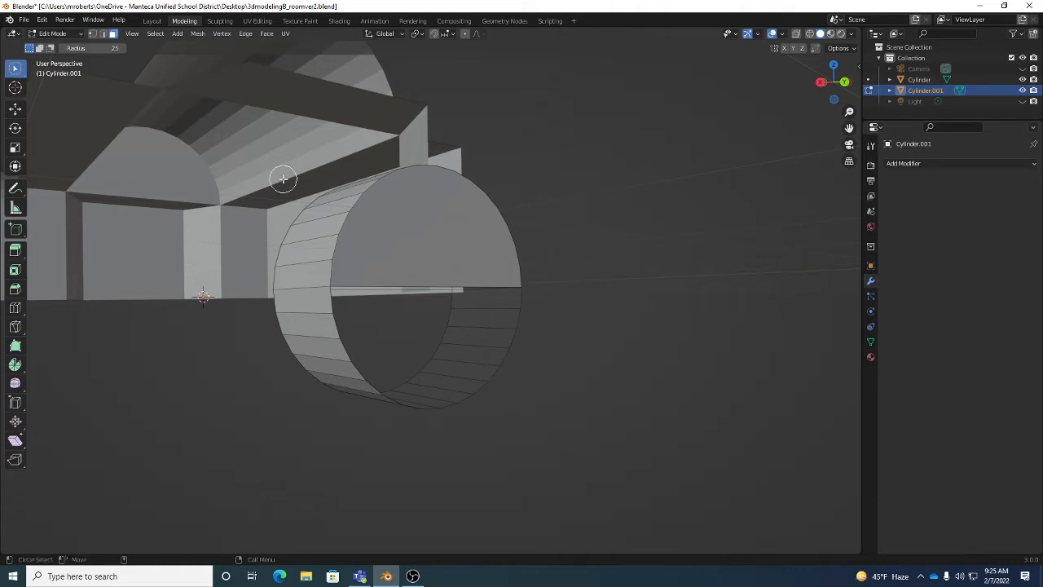
pyautogui.rightClick(282, 179)
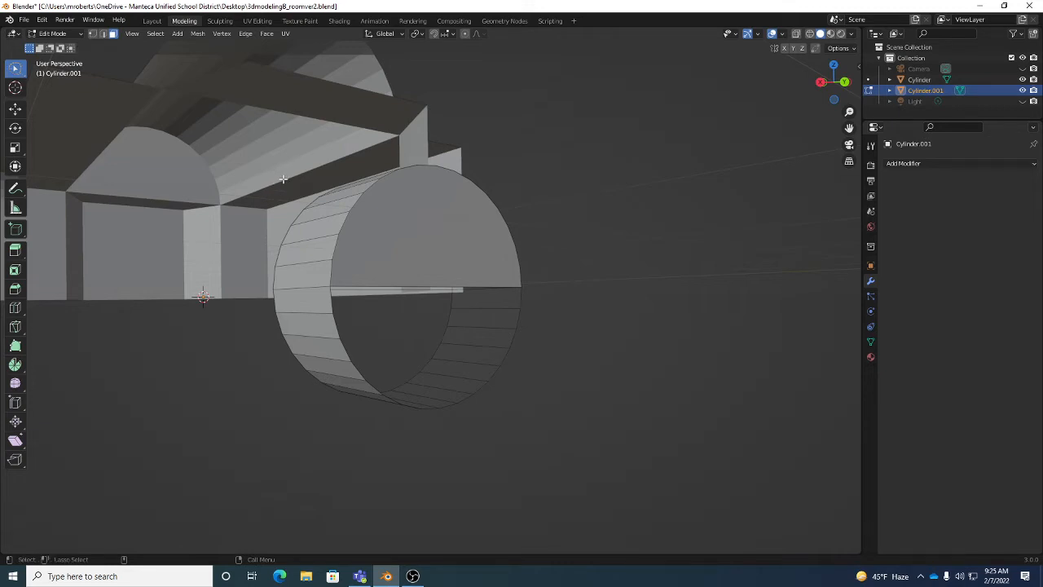
pyautogui.press('w')
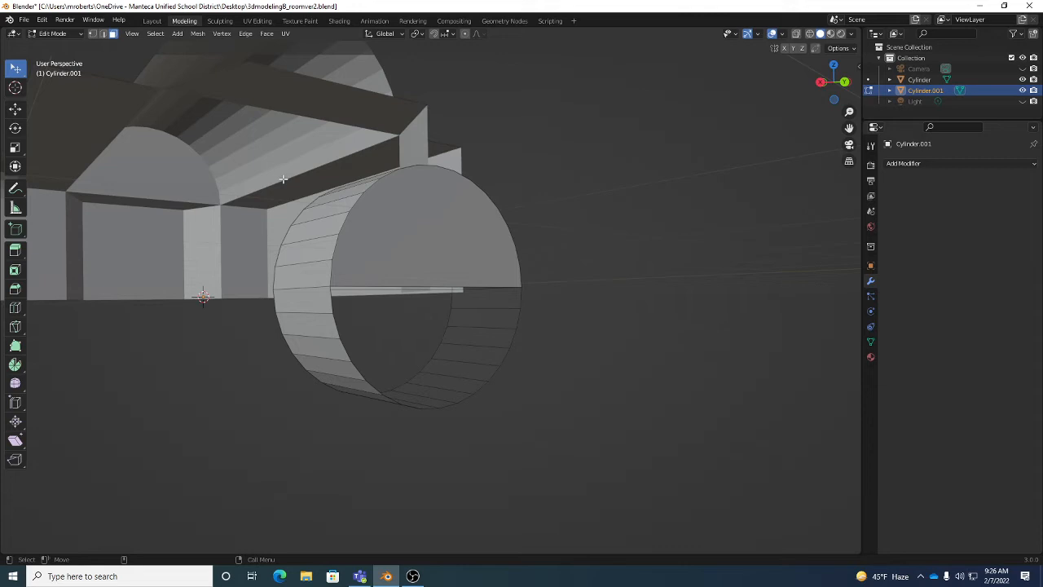
pyautogui.press('w')
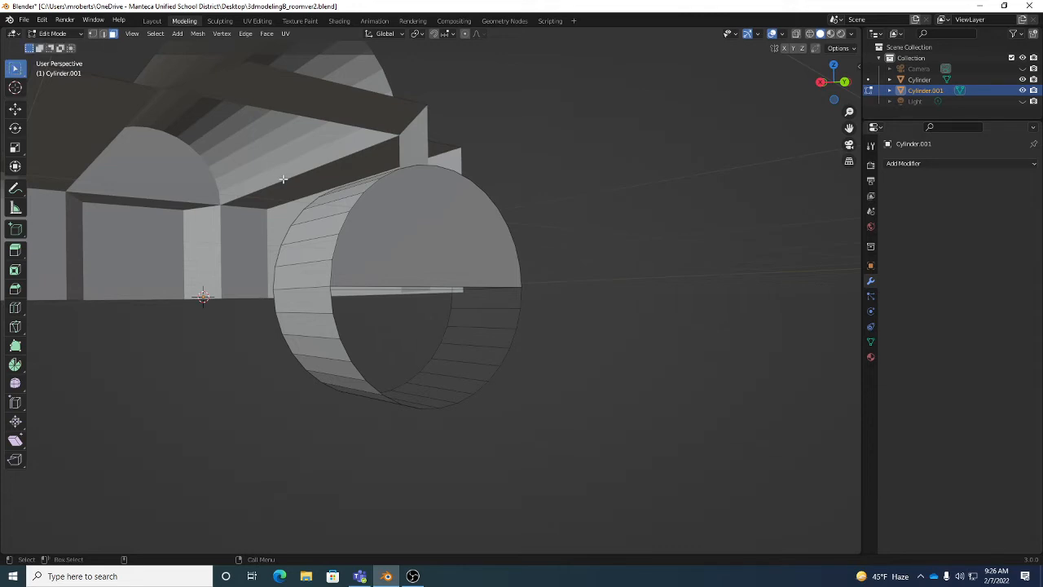
pyautogui.press('w')
pyautogui.press('w')
pyautogui.press('w')
pyautogui.press('w')
pyautogui.click(13, 70)
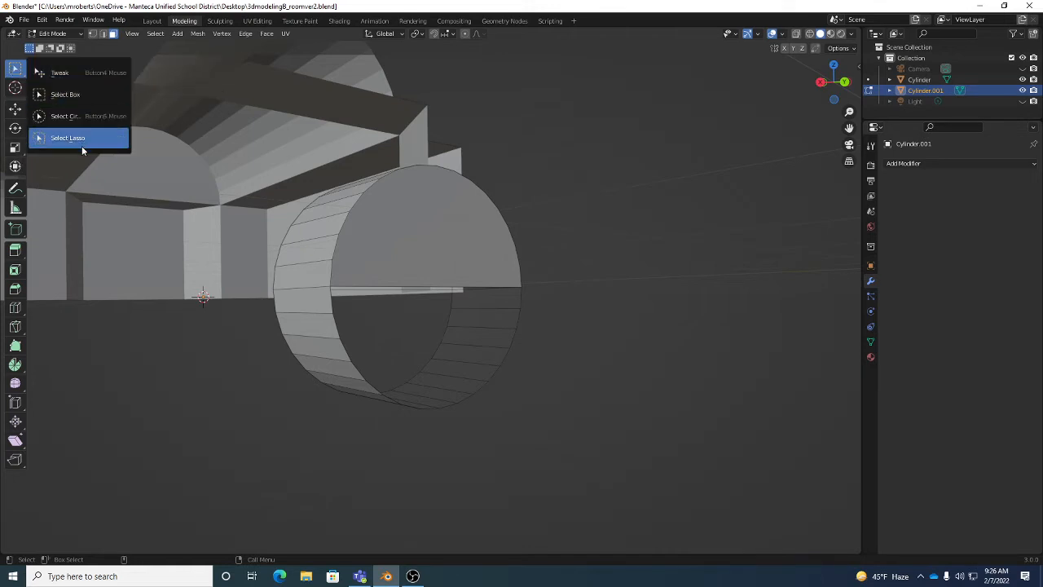
pyautogui.click(93, 100)
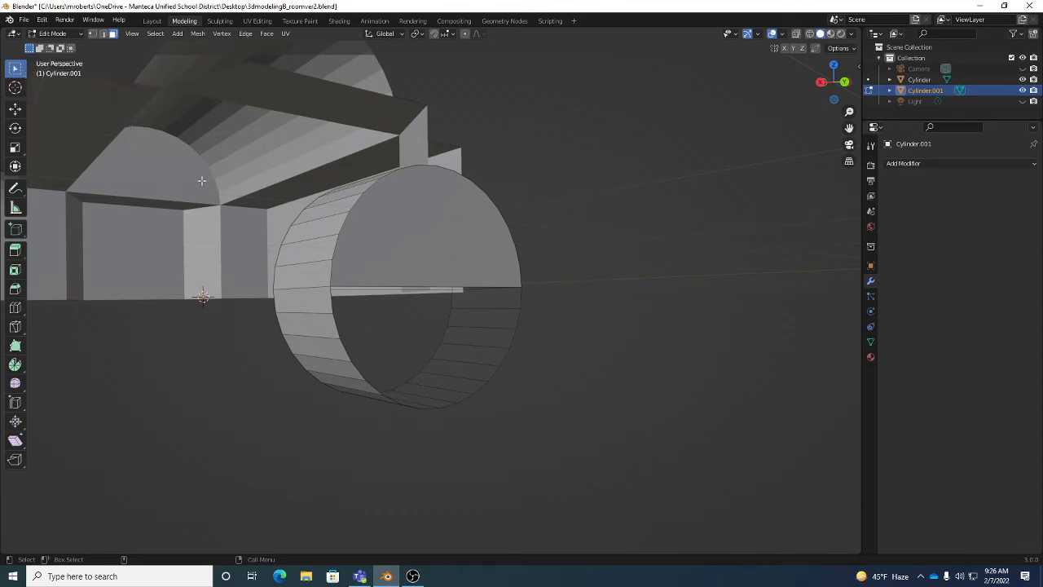
pyautogui.press('w')
pyautogui.press('w')
pyautogui.press('w')
pyautogui.press('w')
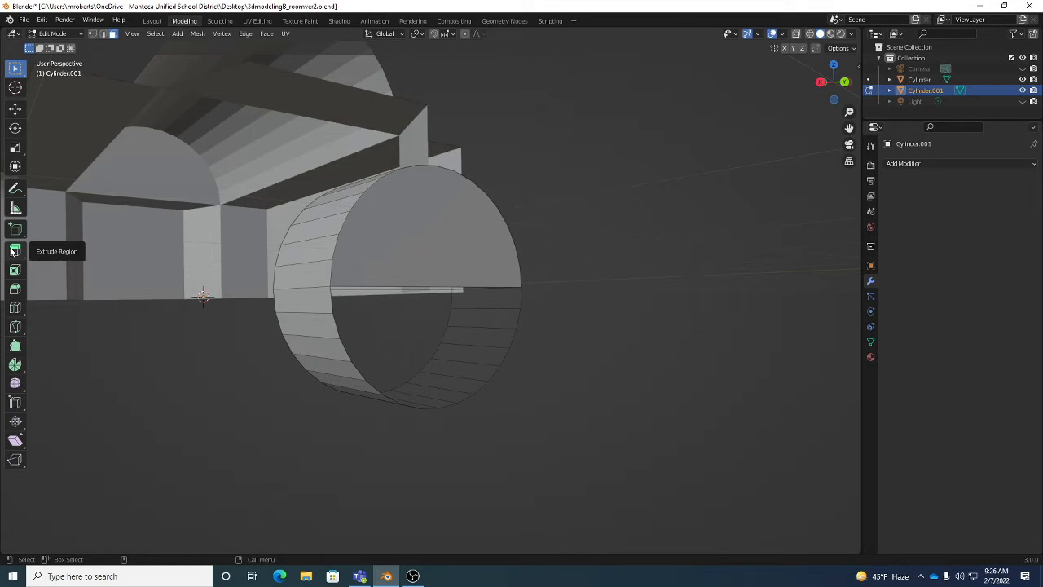
pyautogui.click(19, 310)
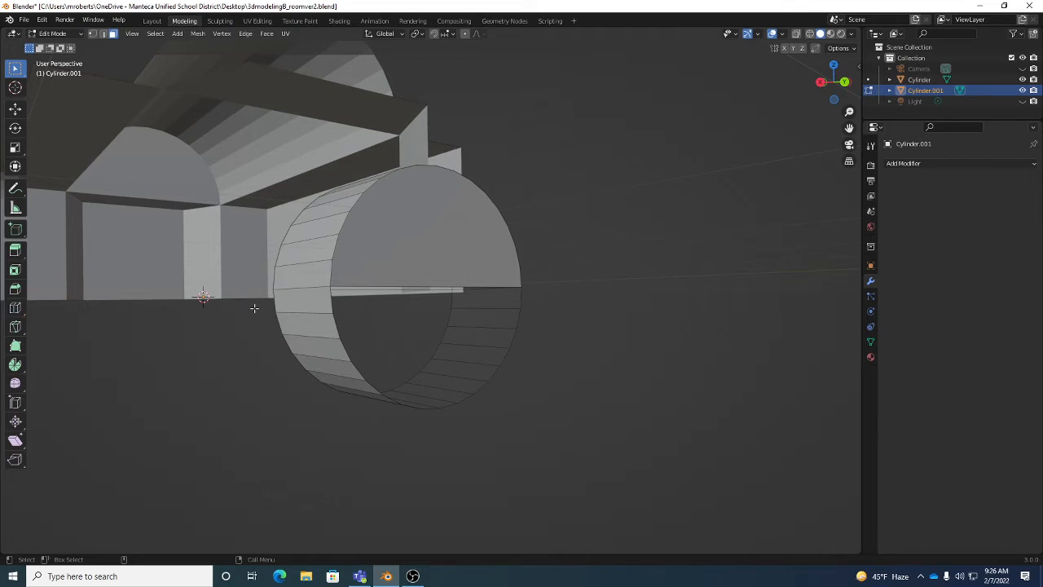
# Box-select the lower half of the open cylinder's side faces and check the selection with X-ray.
pyautogui.moveTo(231, 299); pyautogui.dragTo(592, 457)
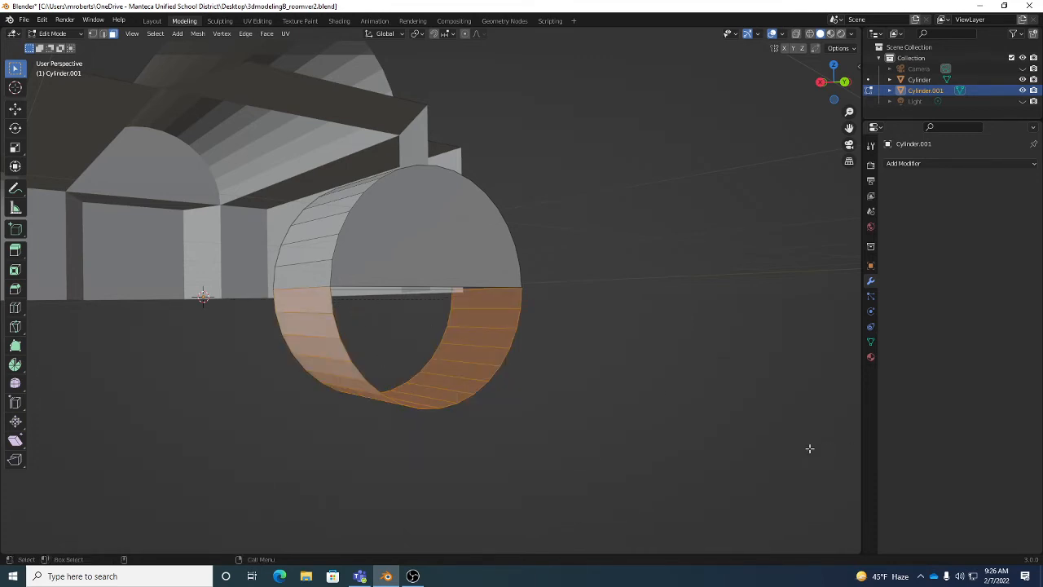
pyautogui.click(796, 34)
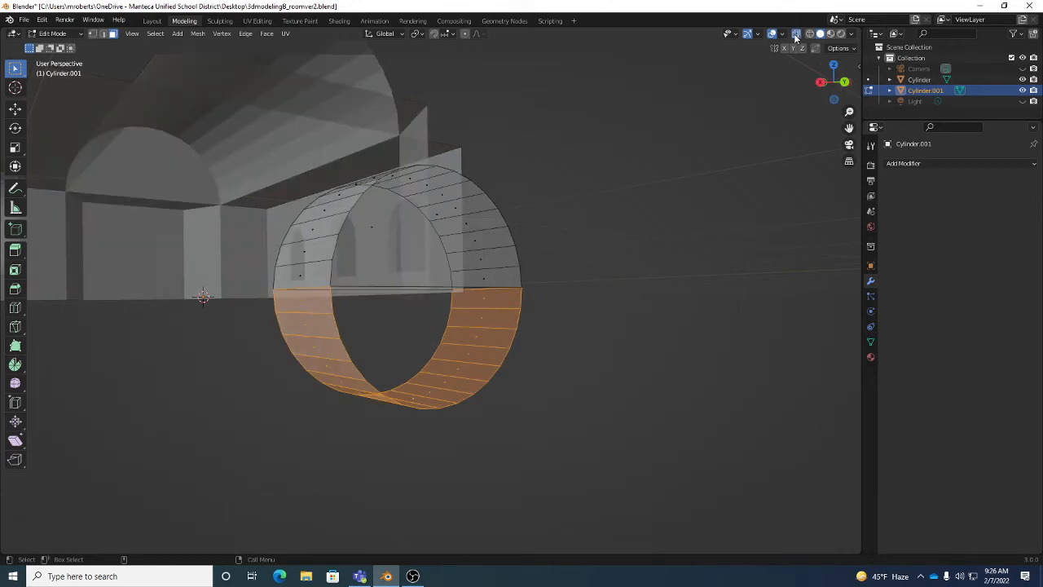
pyautogui.click(795, 35)
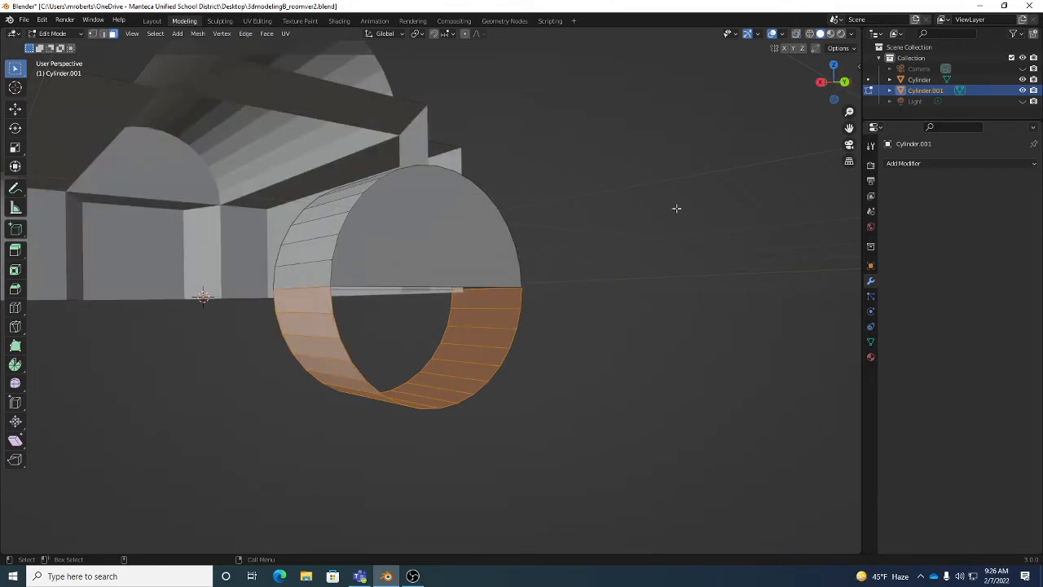
# Undo the side-face selection and the deletion of the lower cap halves, and clear the selection.
pyautogui.hotkey('ctrl', 'z')
pyautogui.hotkey('ctrl', 'z')
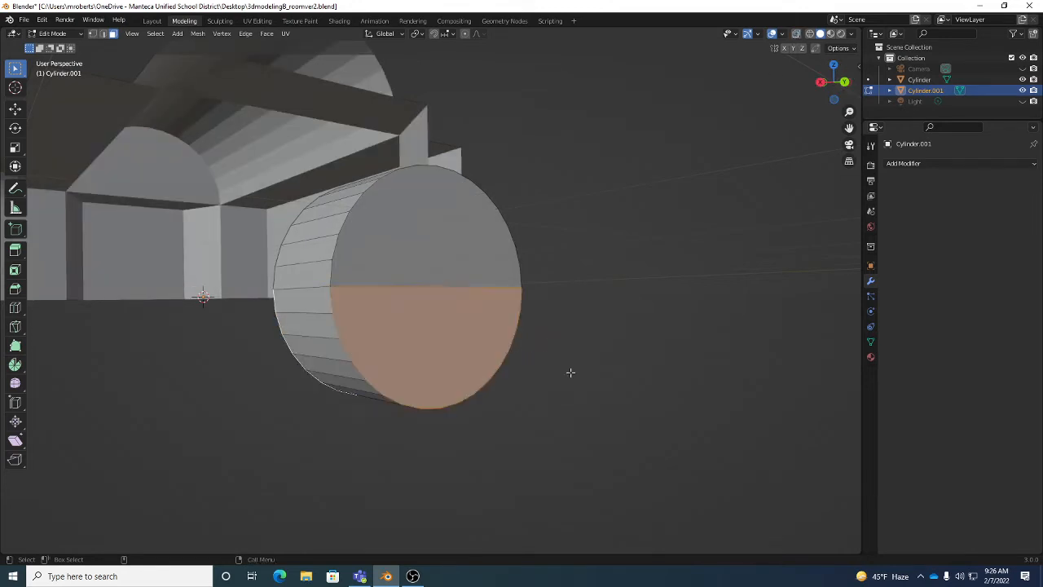
pyautogui.click(655, 393)
# Try box-selecting the cylinder's lower half with X-ray off, and clear the selection.
pyautogui.moveTo(654, 394); pyautogui.dragTo(251, 318, button='middle')
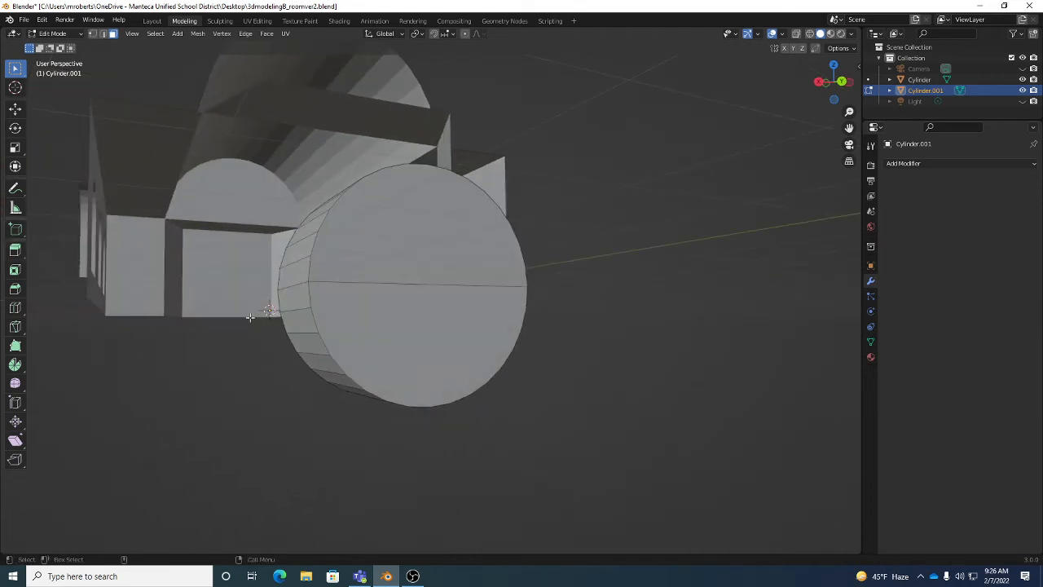
pyautogui.moveTo(249, 292); pyautogui.dragTo(580, 453)
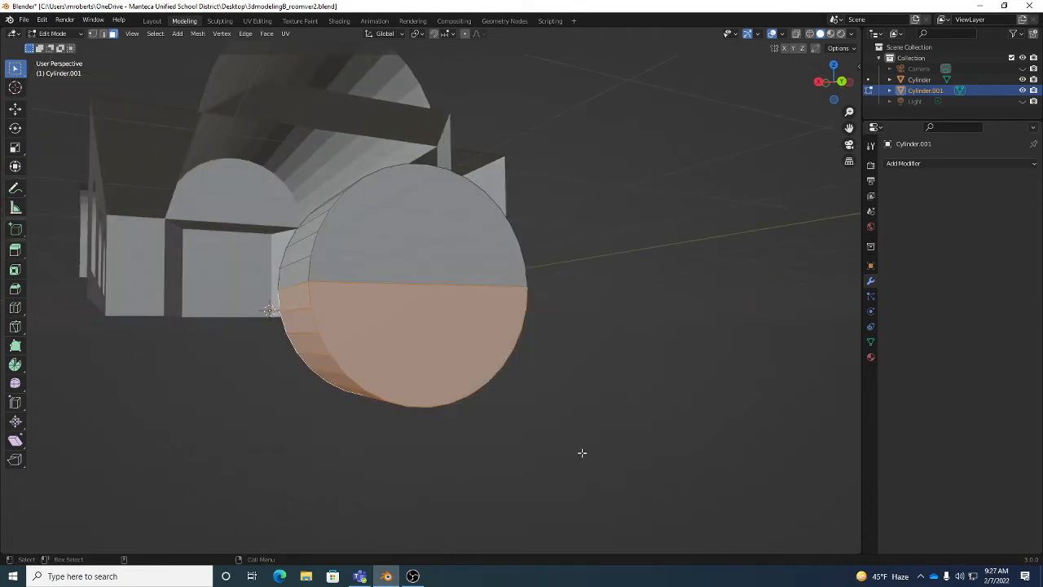
pyautogui.moveTo(580, 453); pyautogui.dragTo(571, 363, button='middle')
pyautogui.click(572, 362)
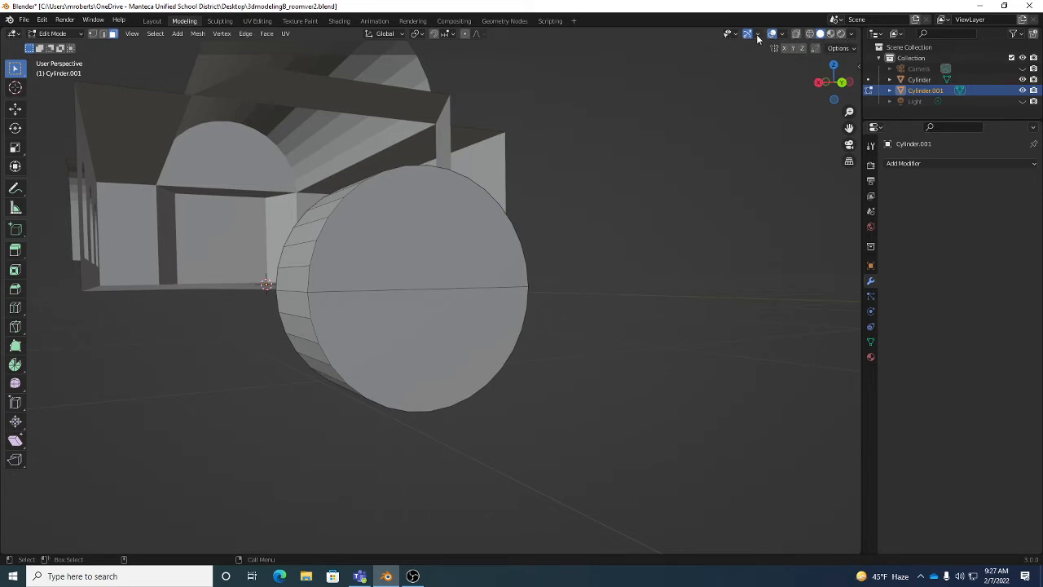
# Review the viewport gizmo and overlay options, and compare the viewport shading modes, returning to Solid.
pyautogui.click(757, 35)
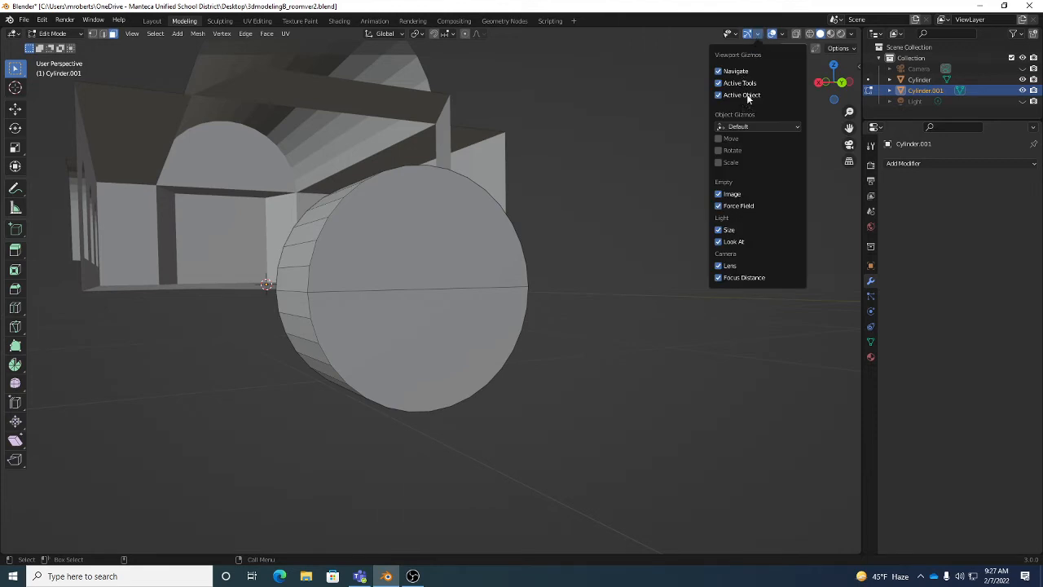
pyautogui.click(782, 35)
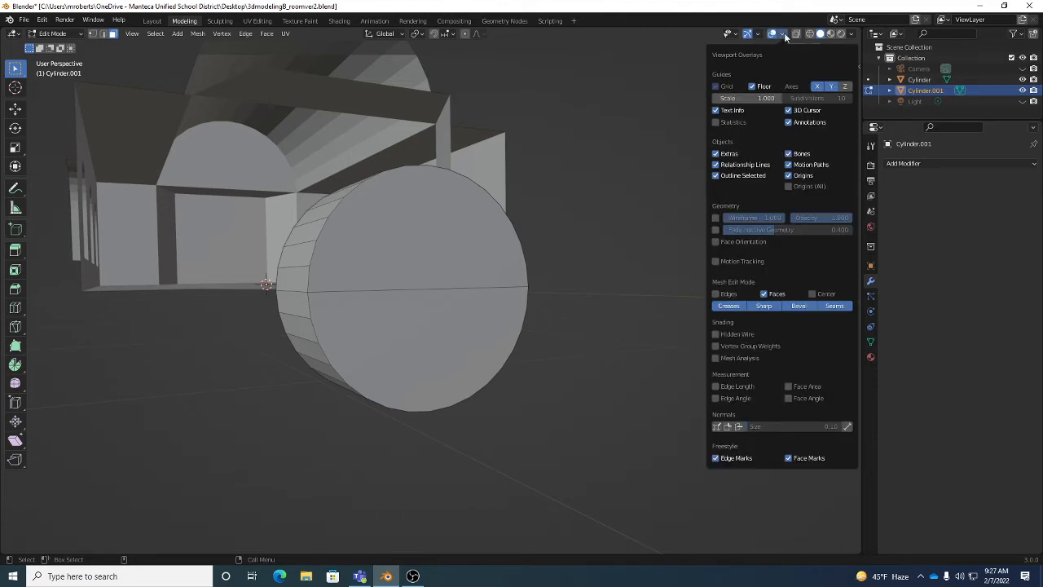
pyautogui.click(751, 87)
pyautogui.click(752, 87)
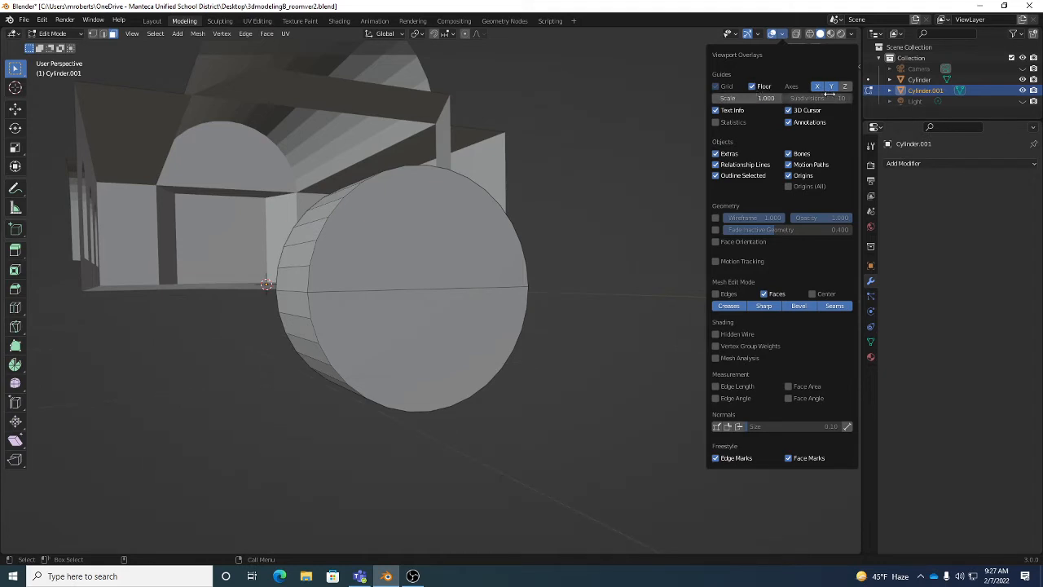
pyautogui.click(809, 34)
pyautogui.click(819, 34)
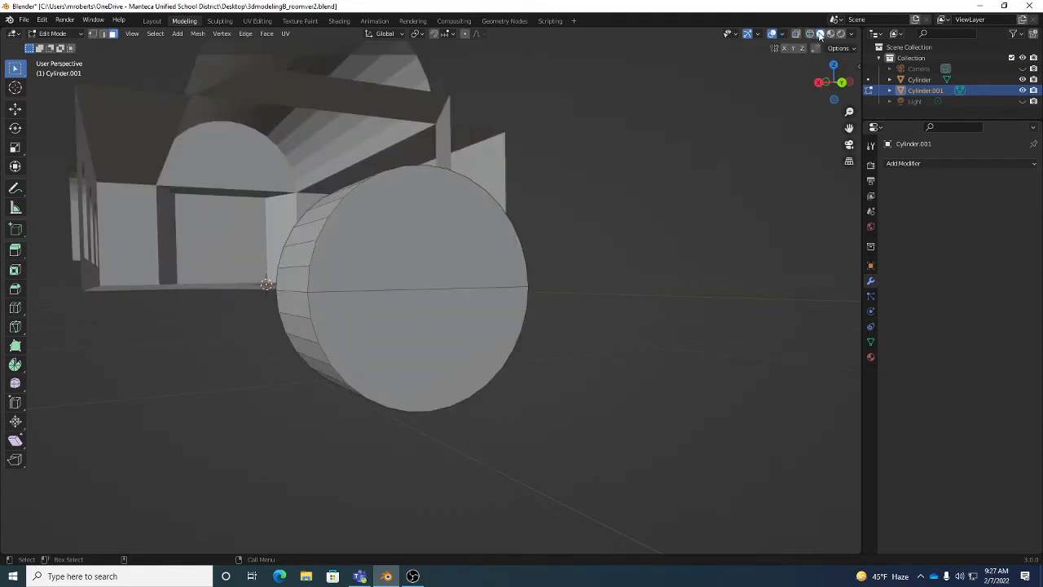
pyautogui.click(830, 34)
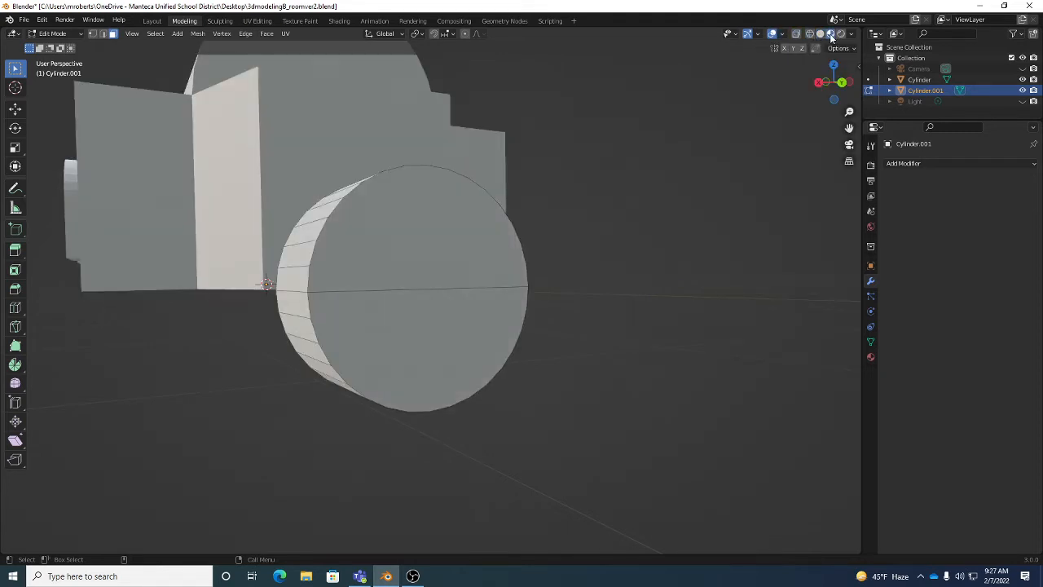
pyautogui.click(820, 35)
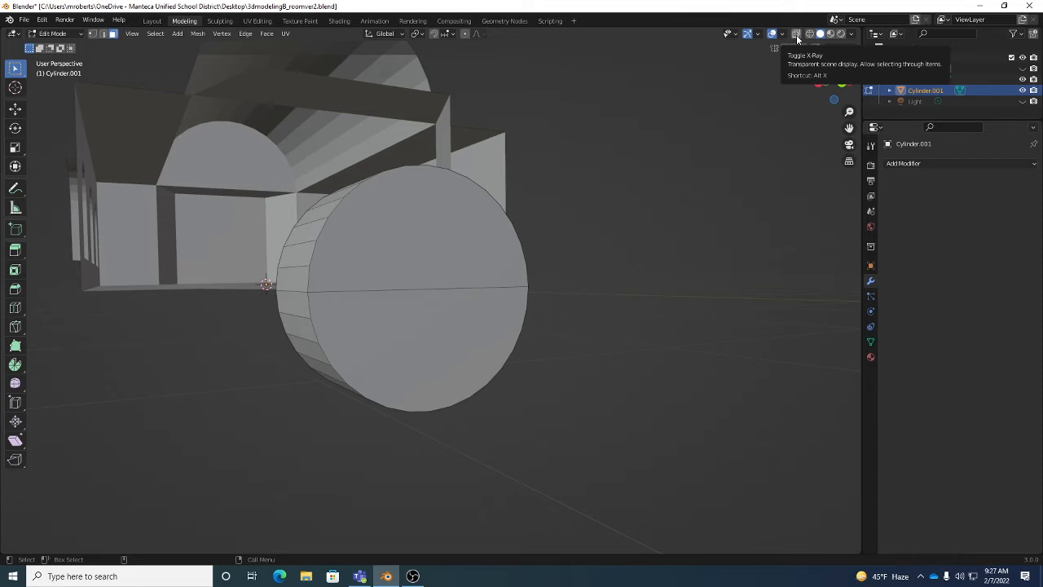
# With X-ray on, box-select all faces of the cylinder's lower half, including both cap halves, and turn X-ray off.
pyautogui.click(796, 36)
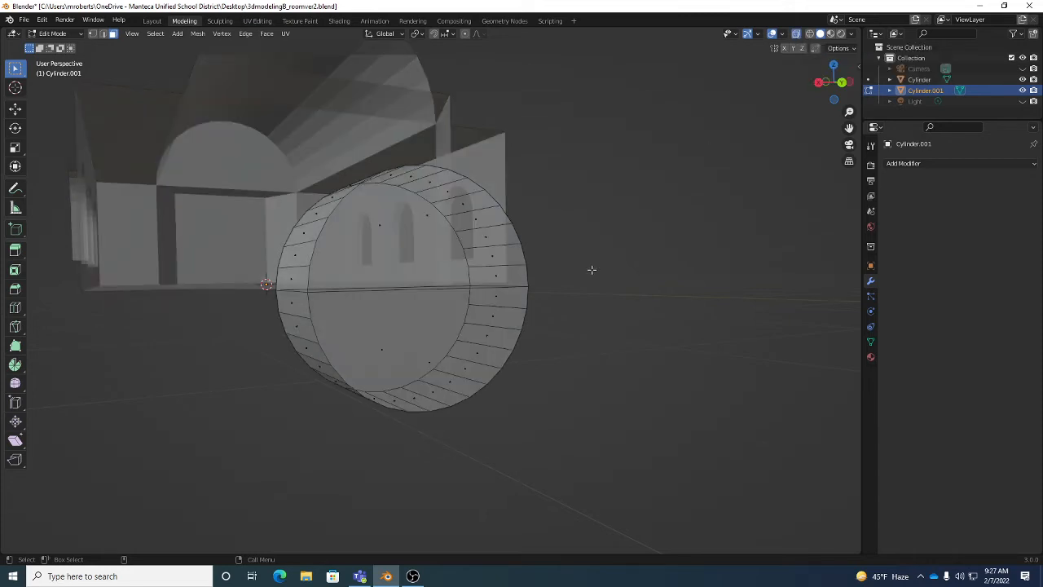
pyautogui.hotkey('alt', 'z')
pyautogui.hotkey('alt', 'z')
pyautogui.moveTo(257, 297); pyautogui.dragTo(559, 468)
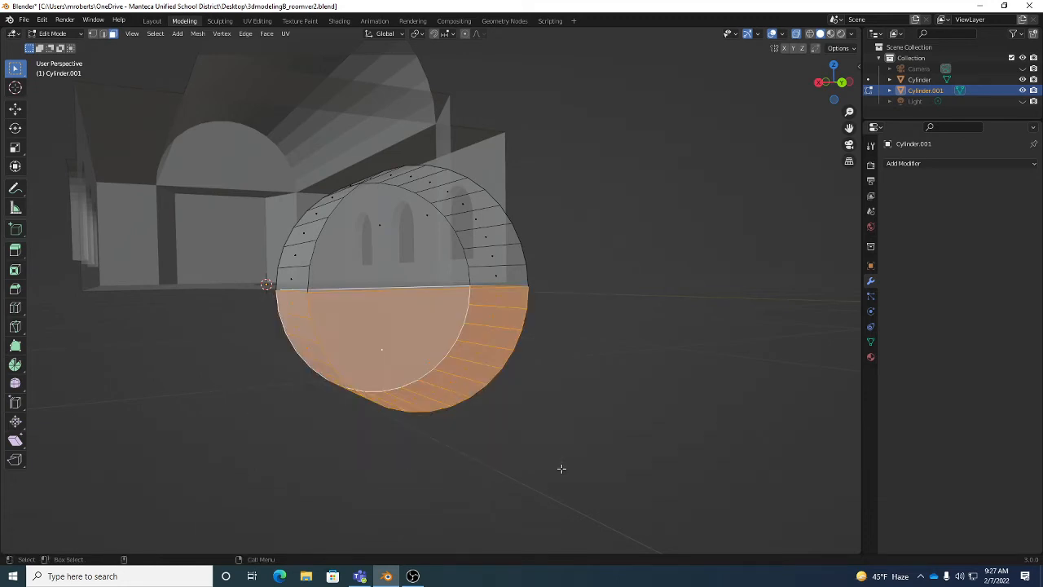
pyautogui.moveTo(567, 409)
pyautogui.mouseDown(button='middle')
pyautogui.moveTo(659, 421)
pyautogui.moveTo(555, 415)
pyautogui.mouseUp(button='middle')
pyautogui.hotkey('alt', 'z')
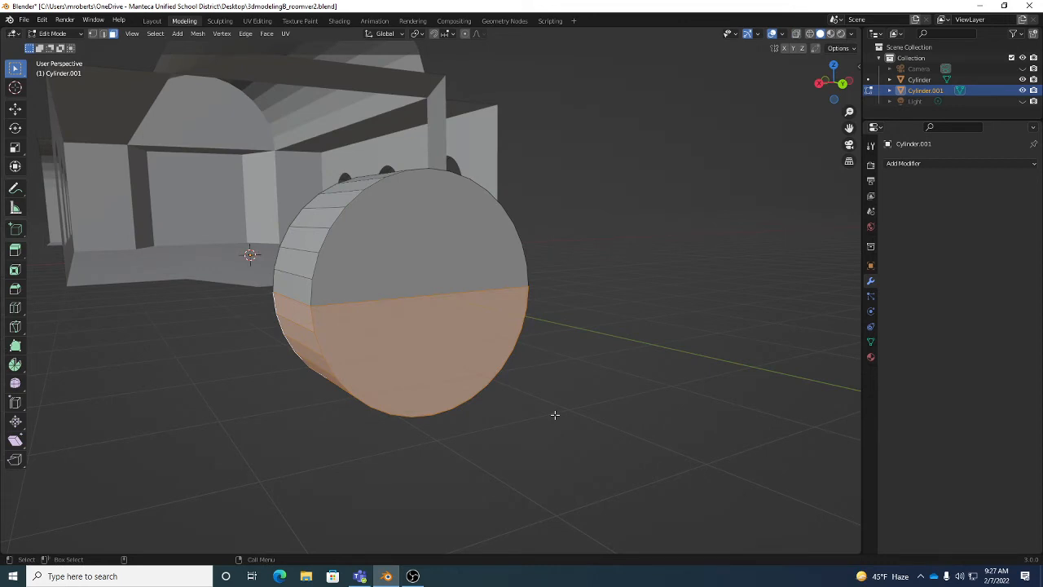
pyautogui.hotkey('alt', 'z')
pyautogui.hotkey('alt', 'z')
pyautogui.moveTo(619, 233)
pyautogui.mouseDown(button='middle')
pyautogui.moveTo(584, 258)
pyautogui.moveTo(391, 329)
pyautogui.moveTo(355, 285)
pyautogui.mouseUp(button='middle')
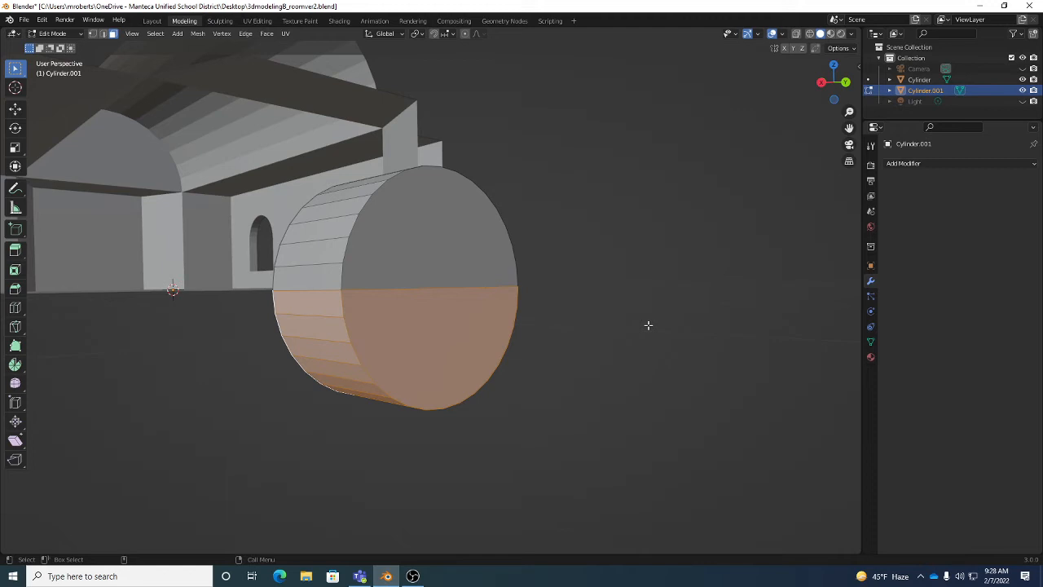
# Delete the selected faces of the cylinder's lower half.
pyautogui.press('x')
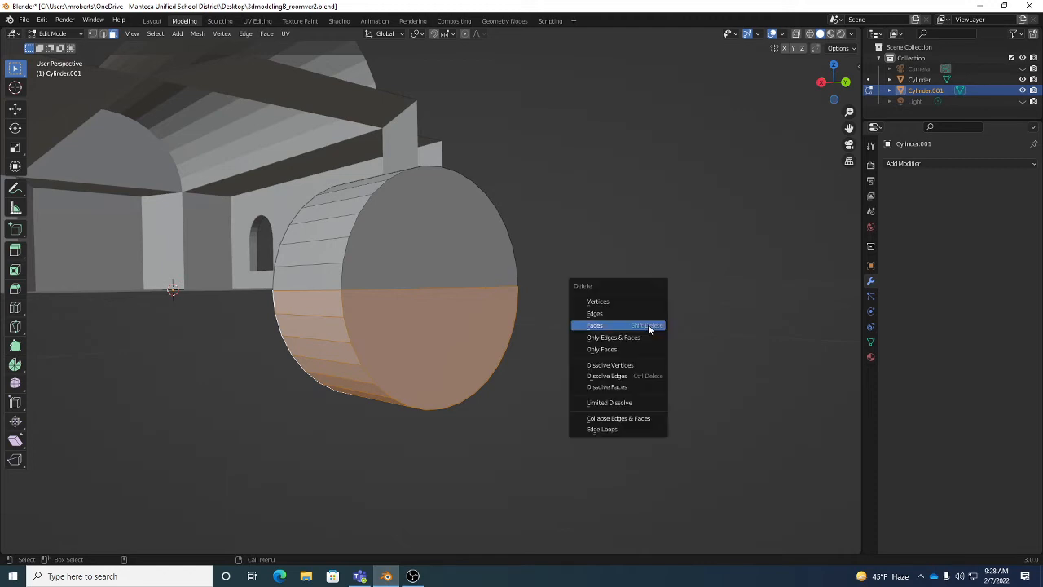
pyautogui.click(648, 325)
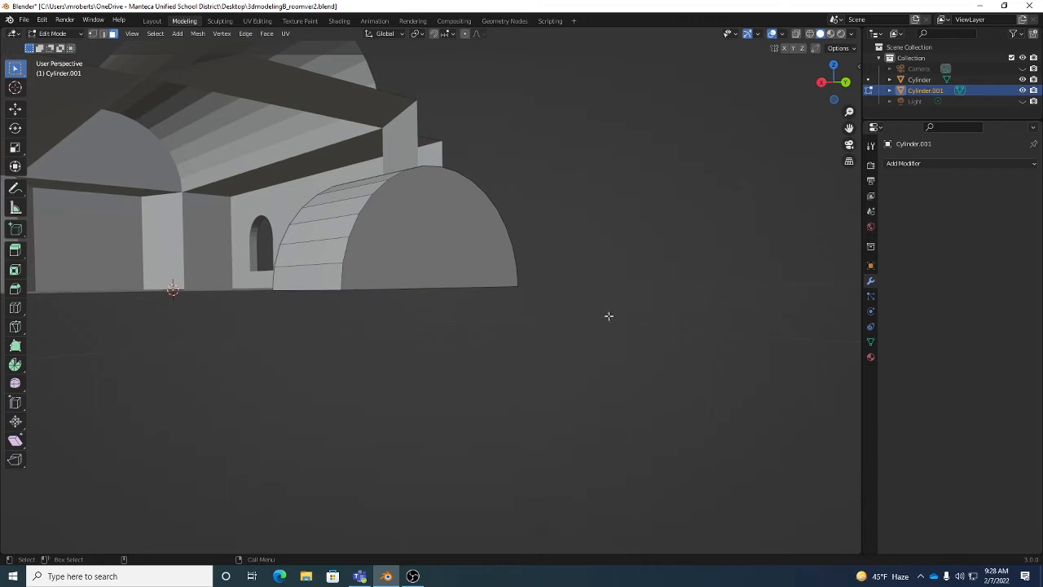
pyautogui.moveTo(549, 303); pyautogui.dragTo(521, 272, button='middle')
# Select the open bottom edge loop of the half cylinder and fill it with a face.
pyautogui.press('2')
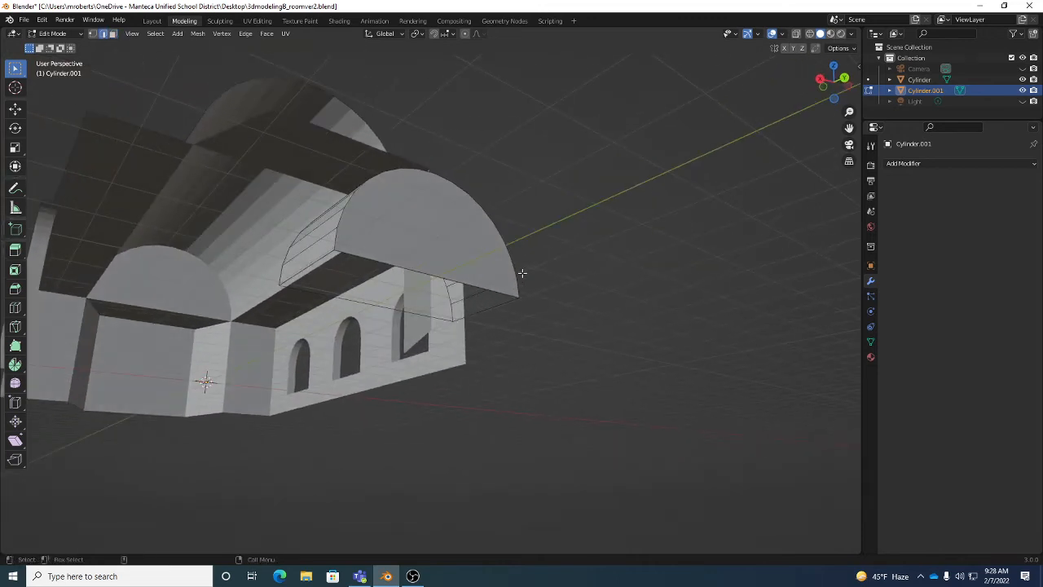
pyautogui.keyDown('alt'); pyautogui.click(365, 257); pyautogui.keyUp('alt')
pyautogui.moveTo(420, 285); pyautogui.dragTo(449, 284, button='middle')
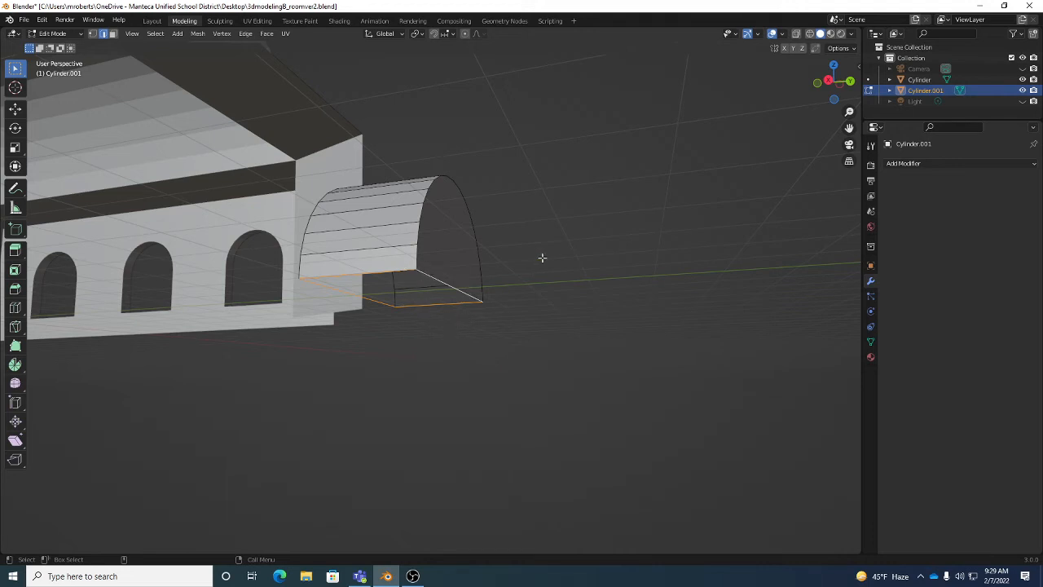
pyautogui.moveTo(600, 282); pyautogui.dragTo(588, 259, button='middle')
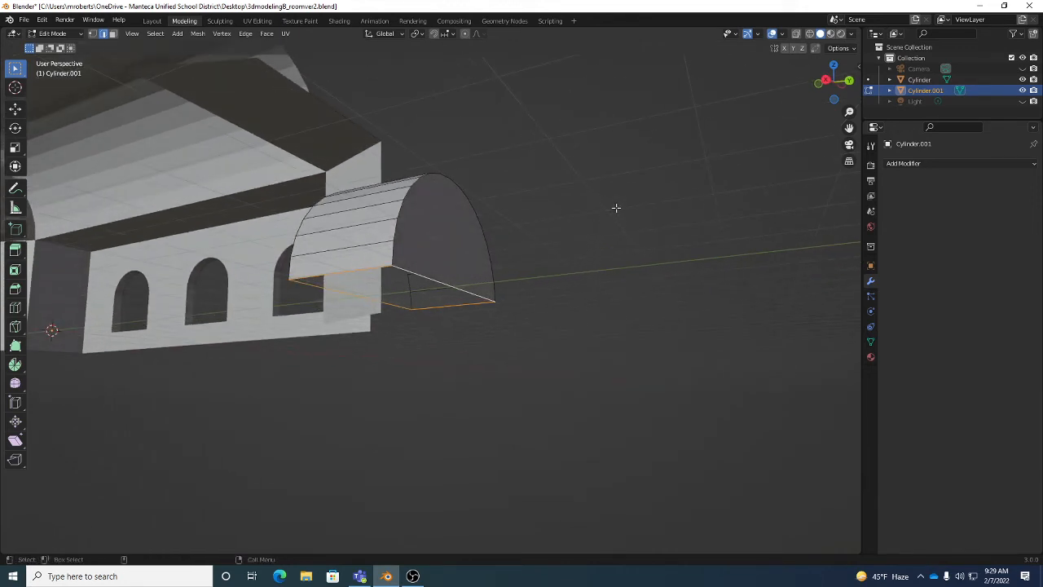
pyautogui.rightClick(615, 207)
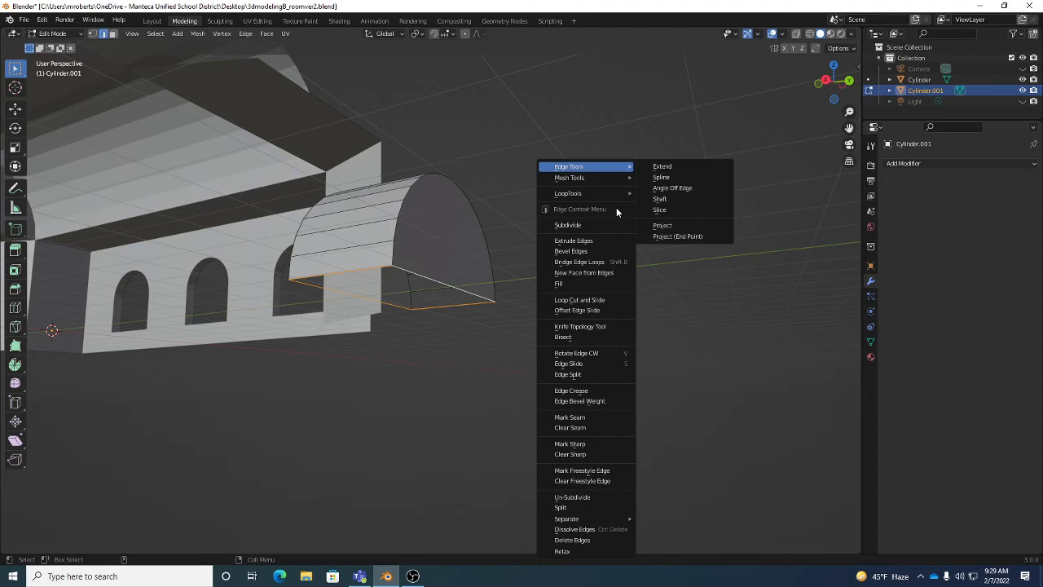
pyautogui.click(604, 280)
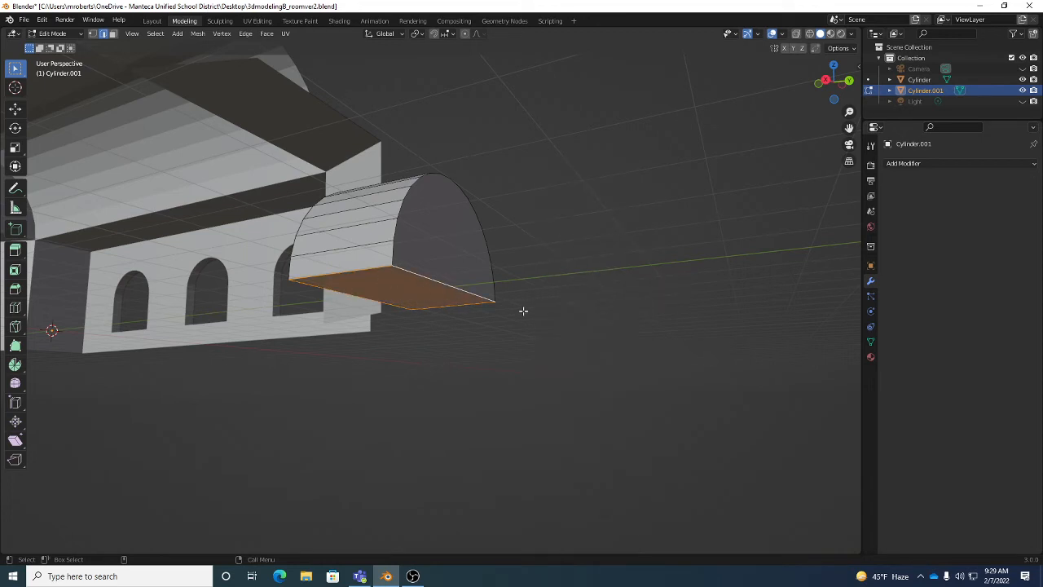
# Extrude the half cylinder's bottom face straight down into a tall arched door shape, and clear the selection.
pyautogui.press('3')
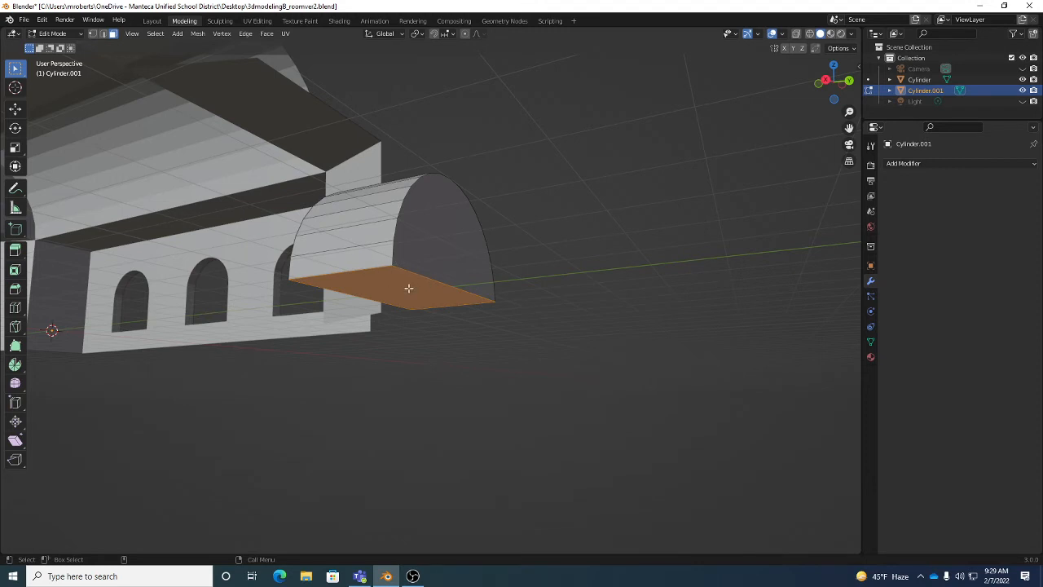
pyautogui.click(13, 251)
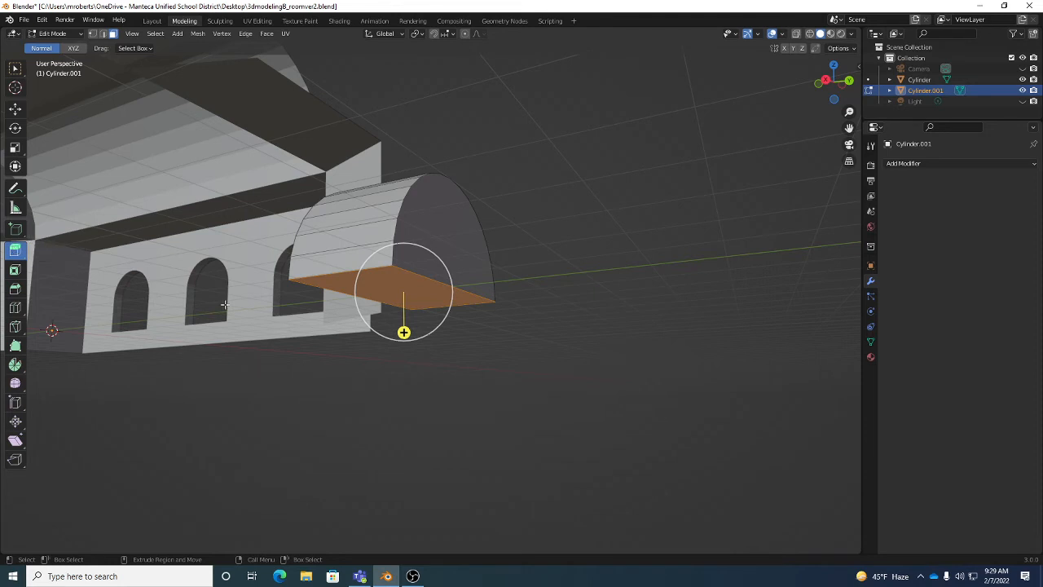
pyautogui.moveTo(404, 331); pyautogui.dragTo(389, 458)
pyautogui.moveTo(540, 363); pyautogui.dragTo(329, 283, button='middle')
pyautogui.press('w')
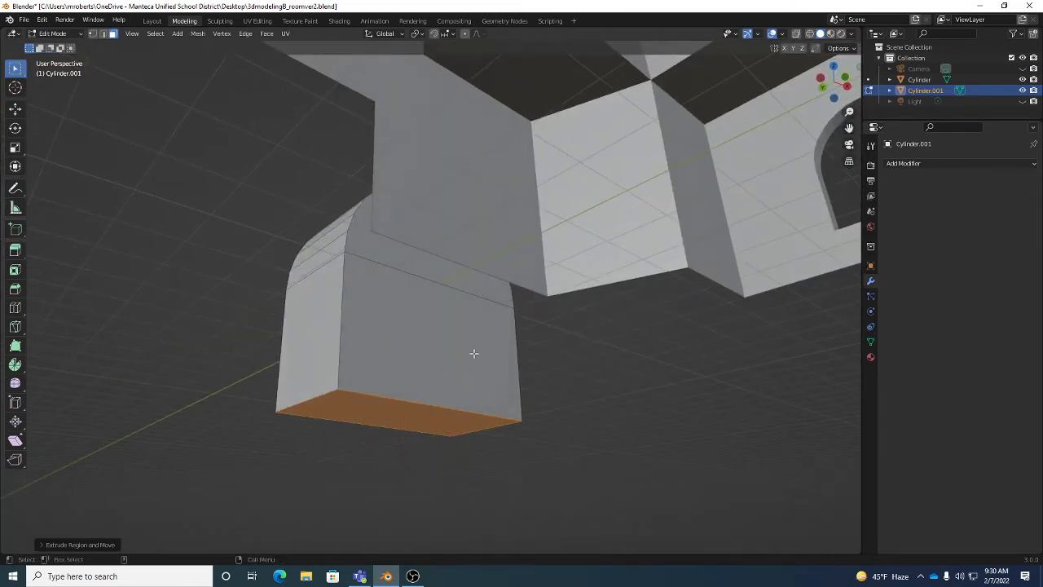
pyautogui.click(621, 402)
# Select the whole arched solid and scale it down uniformly to about 0.93.
pyautogui.moveTo(429, 300); pyautogui.dragTo(435, 340, button='middle')
pyautogui.click(436, 338)
pyautogui.hotkey('ctrl', 'a')
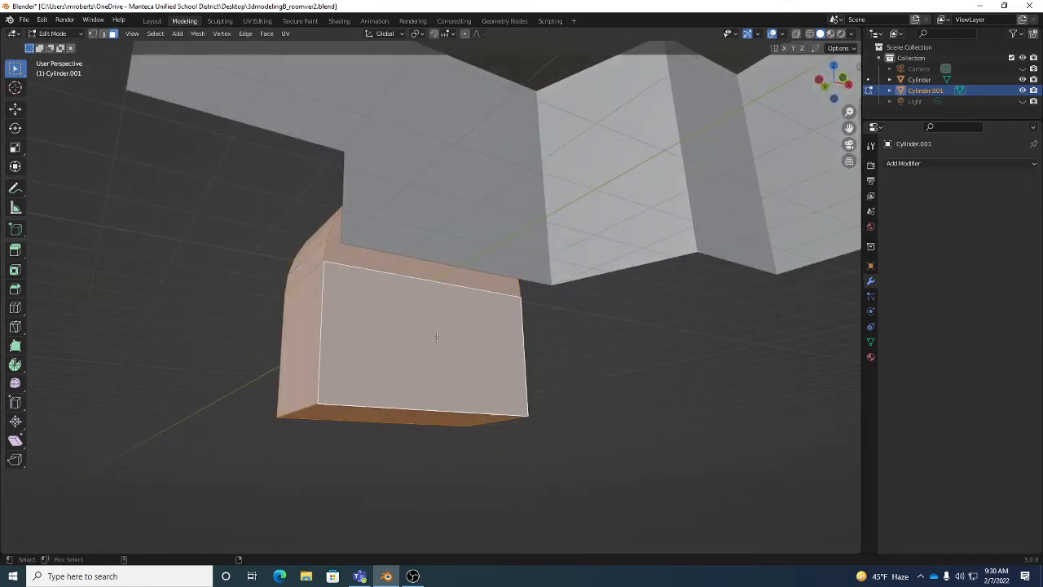
pyautogui.press('r')
pyautogui.moveTo(582, 346); pyautogui.dragTo(561, 361, button='middle')
pyautogui.press('s')
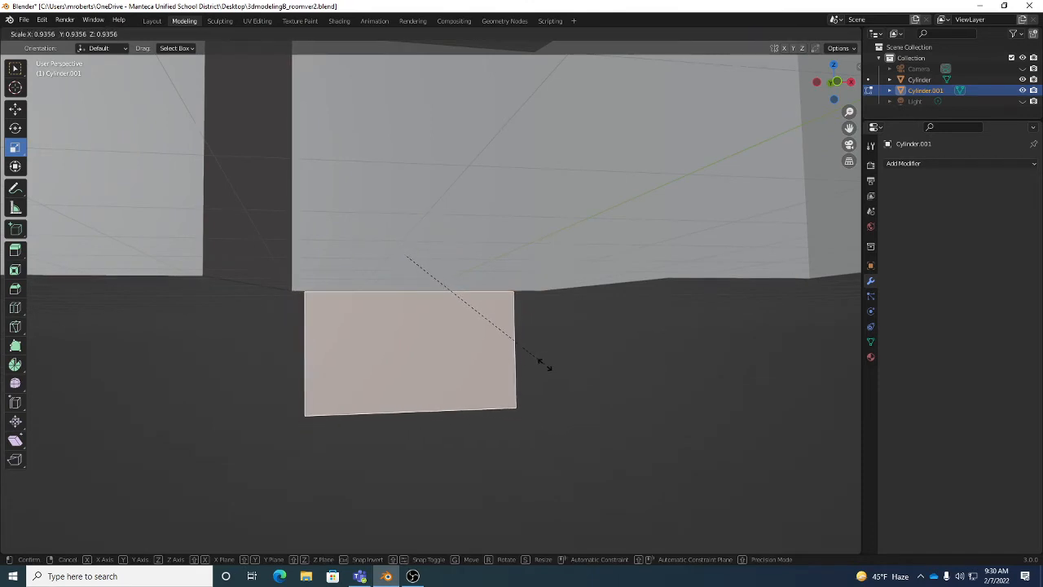
pyautogui.click(541, 364)
# Move the arched solid up and horizontally so it sits in the recess of the room's end wall.
pyautogui.press('w')
pyautogui.moveTo(404, 215); pyautogui.dragTo(407, 112)
pyautogui.moveTo(348, 226); pyautogui.dragTo(448, 233, button='middle')
pyautogui.moveTo(360, 154); pyautogui.dragTo(496, 152)
pyautogui.scroll(4, 499, 146)
pyautogui.moveTo(536, 137); pyautogui.dragTo(499, 134, button='middle')
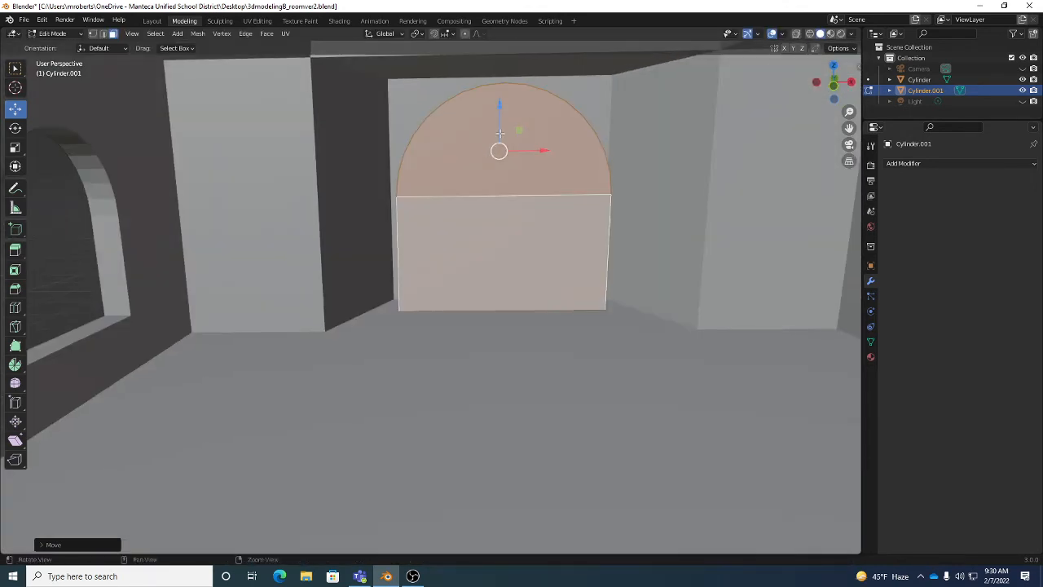
pyautogui.moveTo(499, 110); pyautogui.dragTo(499, 100)
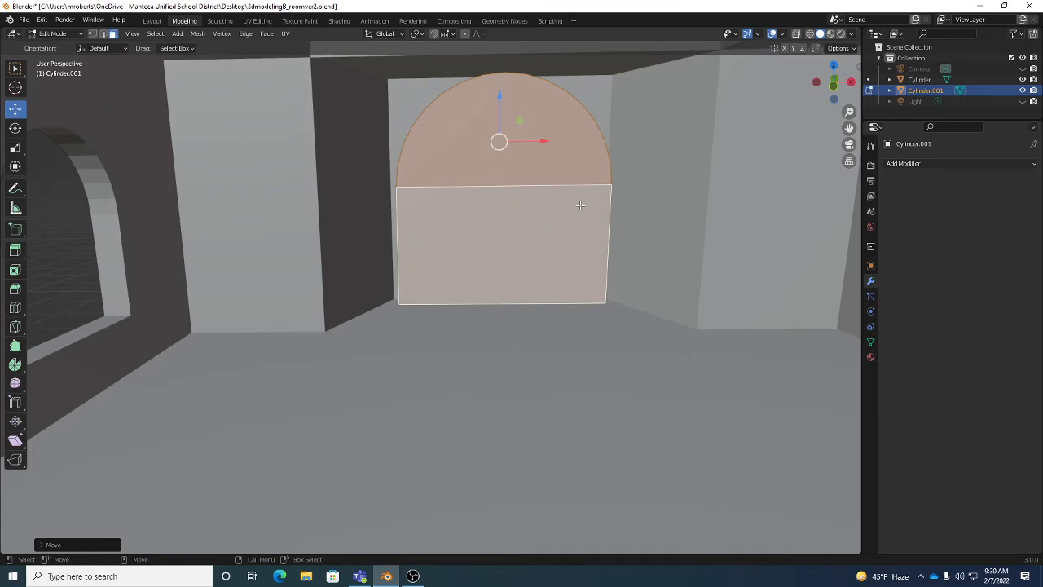
# Scale the arched solid down slightly so it is narrower than the end wall recess.
pyautogui.press('r')
pyautogui.keyDown('alt'); pyautogui.moveTo(549, 204); pyautogui.dragTo(549, 122); pyautogui.keyUp('alt')
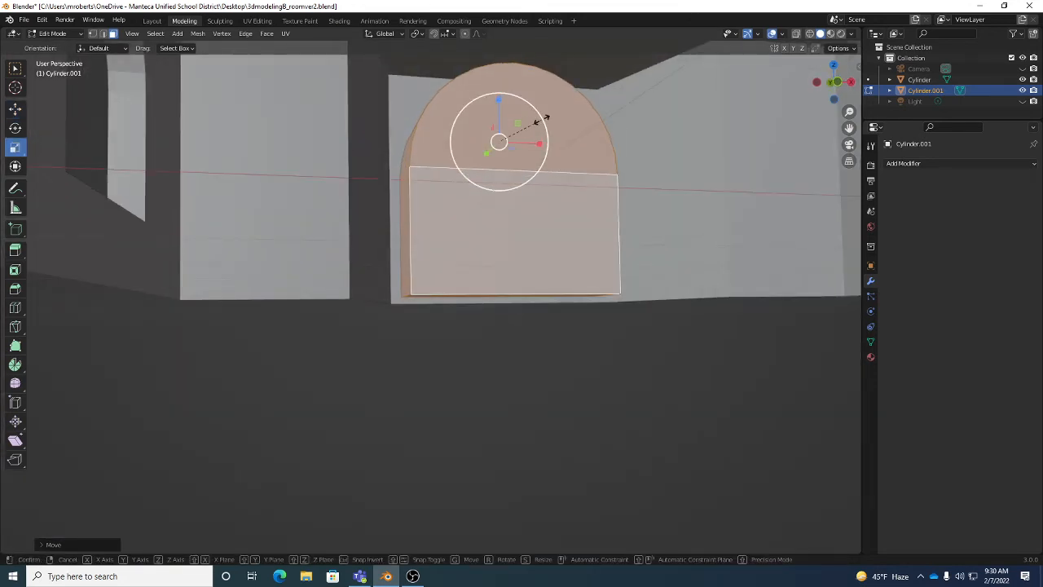
pyautogui.moveTo(540, 116); pyautogui.dragTo(538, 140)
# Lower the arched solid to floor level and adjust its horizontal position in the end wall recess.
pyautogui.press('w')
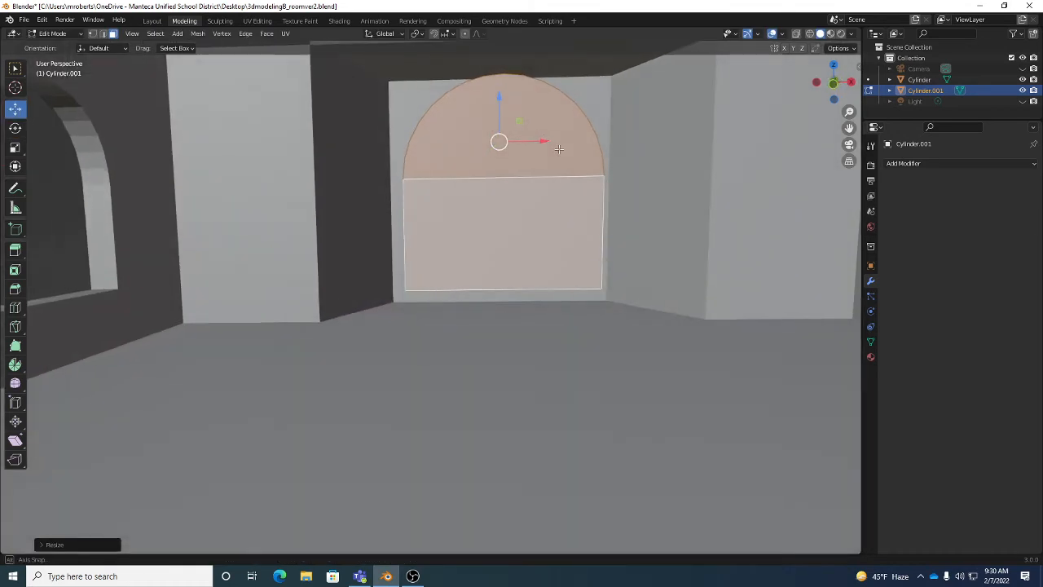
pyautogui.moveTo(498, 96); pyautogui.dragTo(500, 117)
pyautogui.keyDown('alt'); pyautogui.moveTo(500, 117); pyautogui.dragTo(591, 210); pyautogui.keyUp('alt')
pyautogui.moveTo(456, 154); pyautogui.dragTo(452, 157)
pyautogui.keyDown('alt'); pyautogui.moveTo(635, 223); pyautogui.dragTo(539, 201); pyautogui.keyUp('alt')
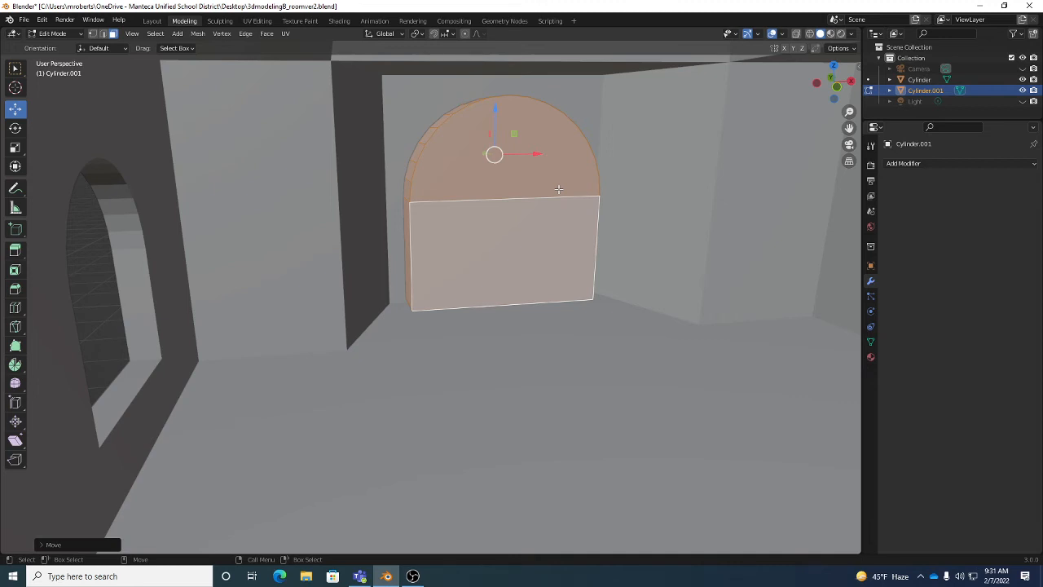
pyautogui.moveTo(558, 189); pyautogui.dragTo(593, 213, button='middle')
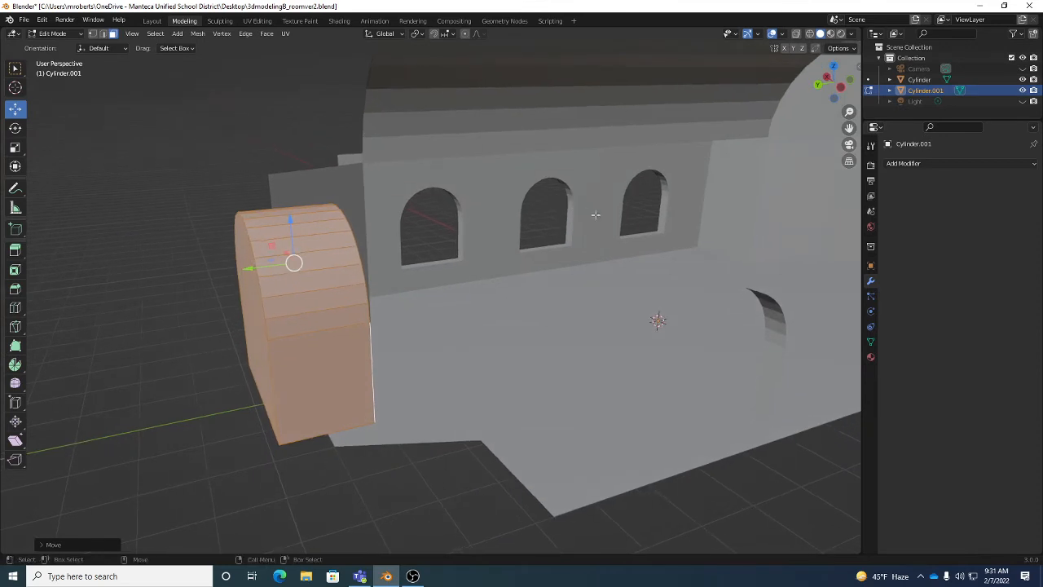
# Return to Object Mode and save the file under the new name 3dmodelingB_roomver3.
pyautogui.press('Tab')
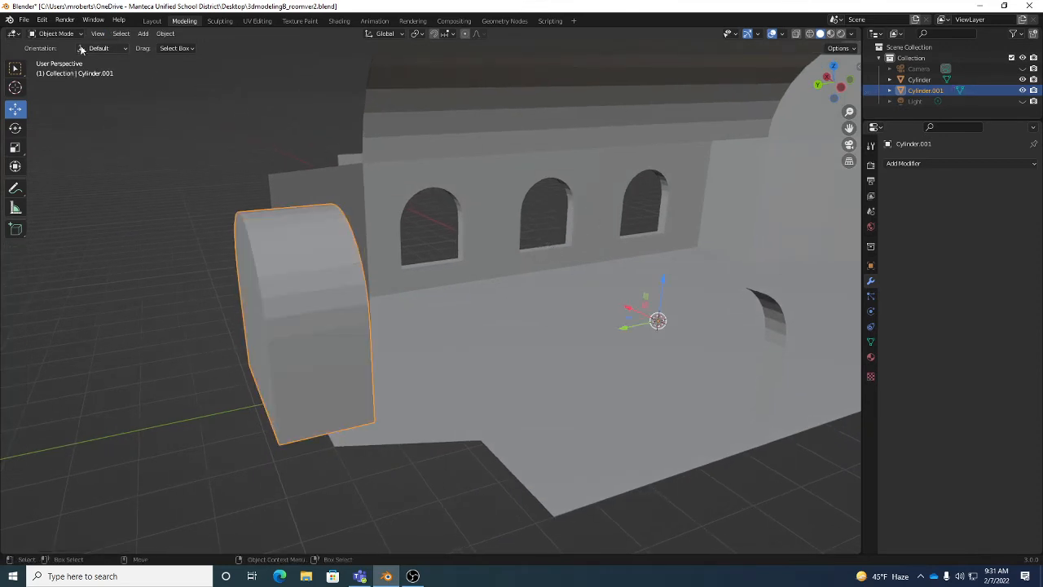
pyautogui.click(24, 20)
pyautogui.click(48, 102)
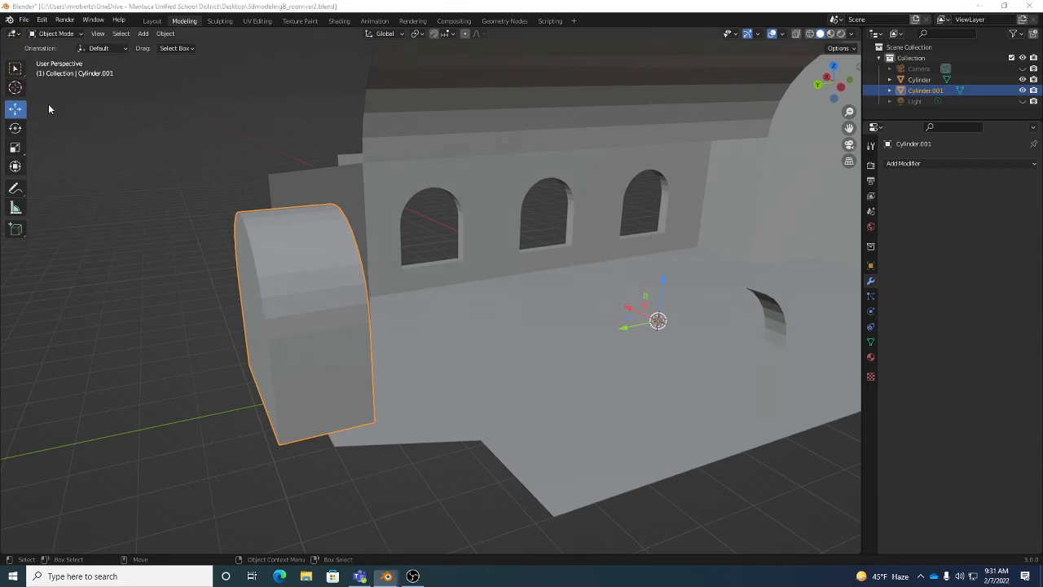
pyautogui.click(509, 441)
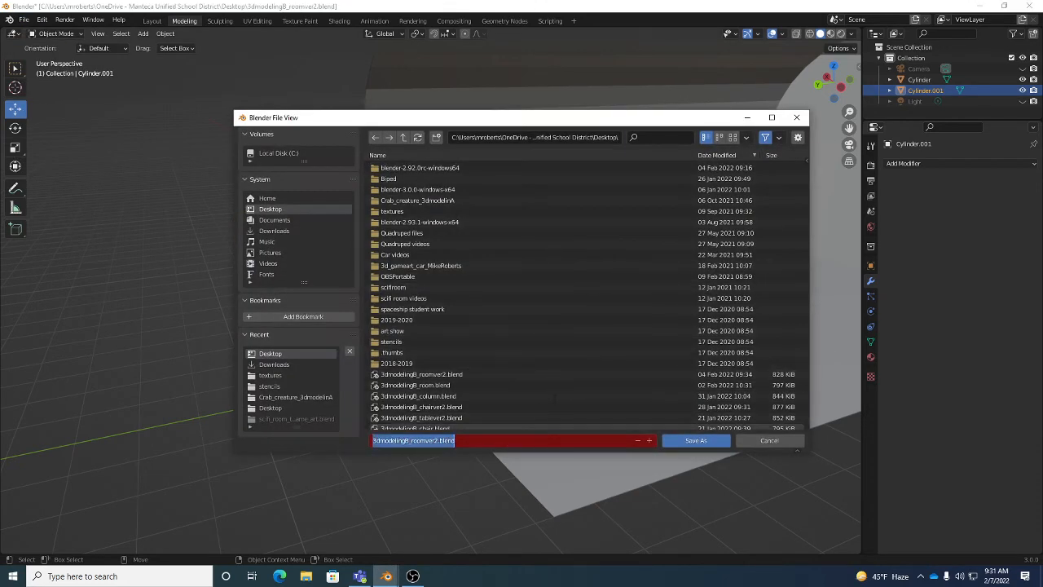
pyautogui.press('End')
pyautogui.press('BackSpace')
pyautogui.press('BackSpace')
pyautogui.press('BackSpace')
pyautogui.press('BackSpace')
pyautogui.press('BackSpace')
pyautogui.press('BackSpace')
pyautogui.press('BackSpace')
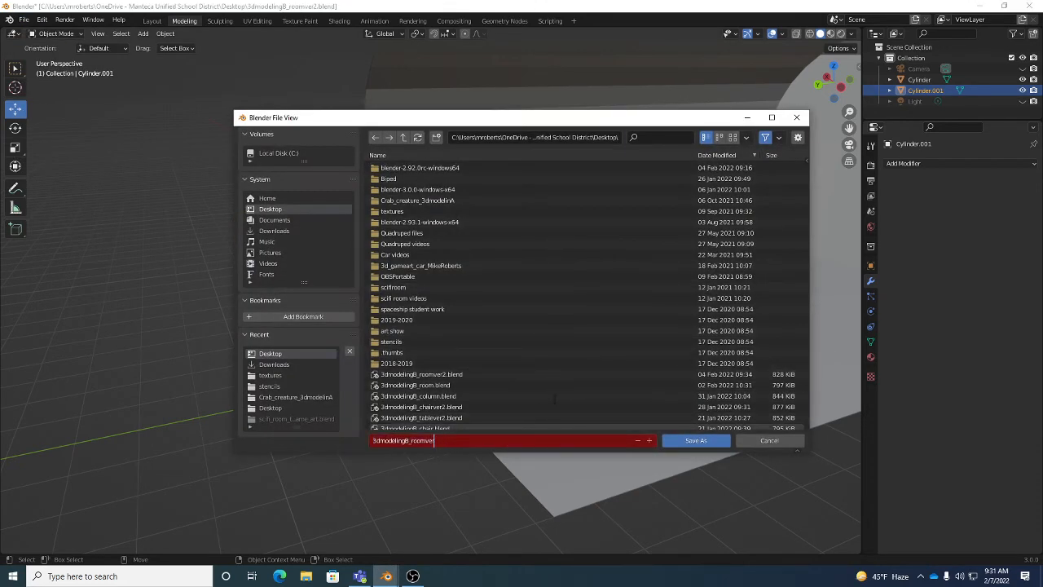
pyautogui.write('3')
pyautogui.press('Return')
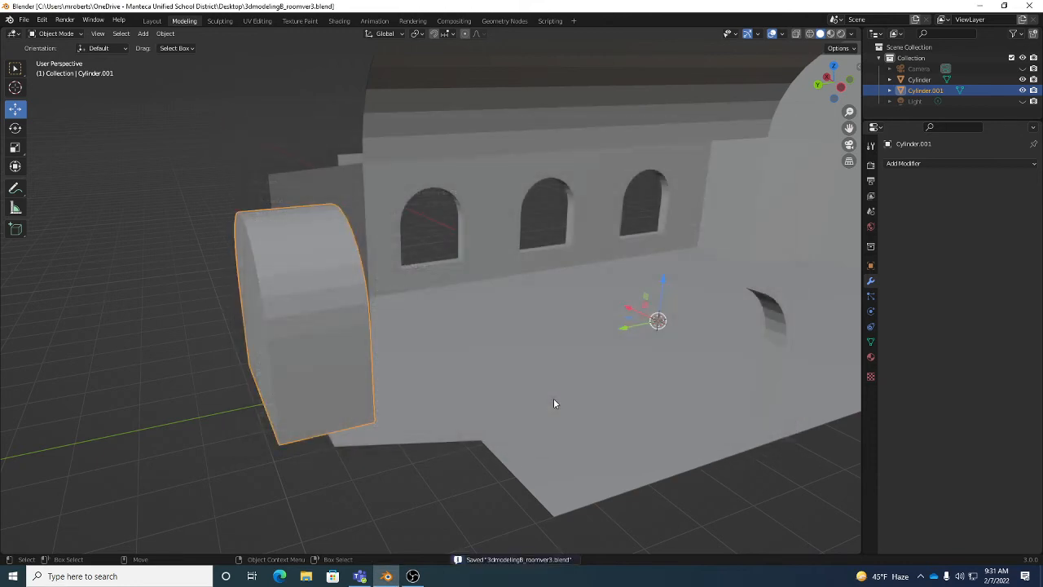
# Select the room object and add a Boolean modifier to it.
pyautogui.moveTo(592, 311); pyautogui.dragTo(506, 287, button='middle')
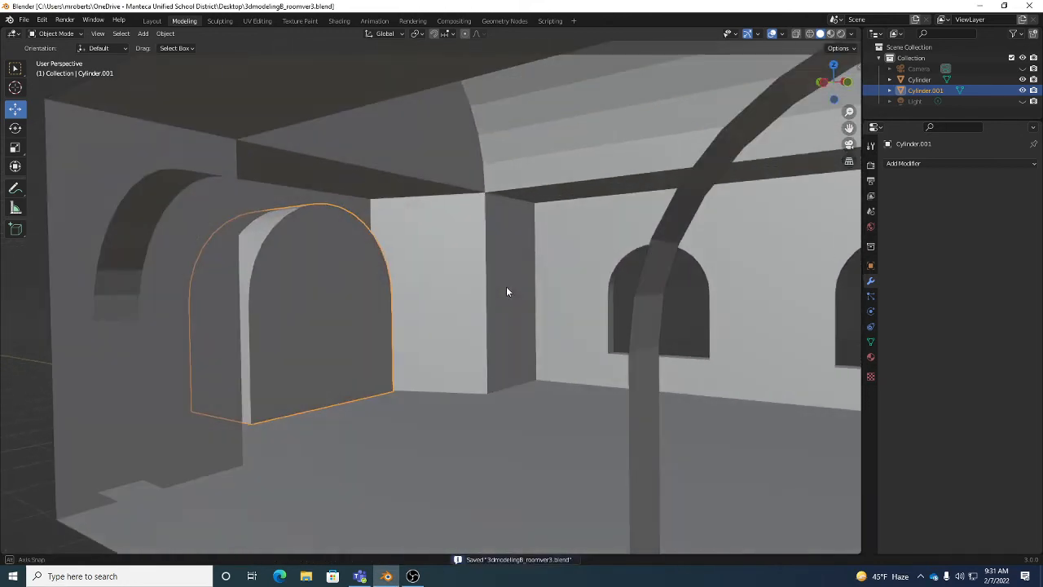
pyautogui.click(466, 222)
pyautogui.scroll(-5, 553, 253)
pyautogui.moveTo(552, 254); pyautogui.dragTo(496, 279, button='middle')
pyautogui.press('w')
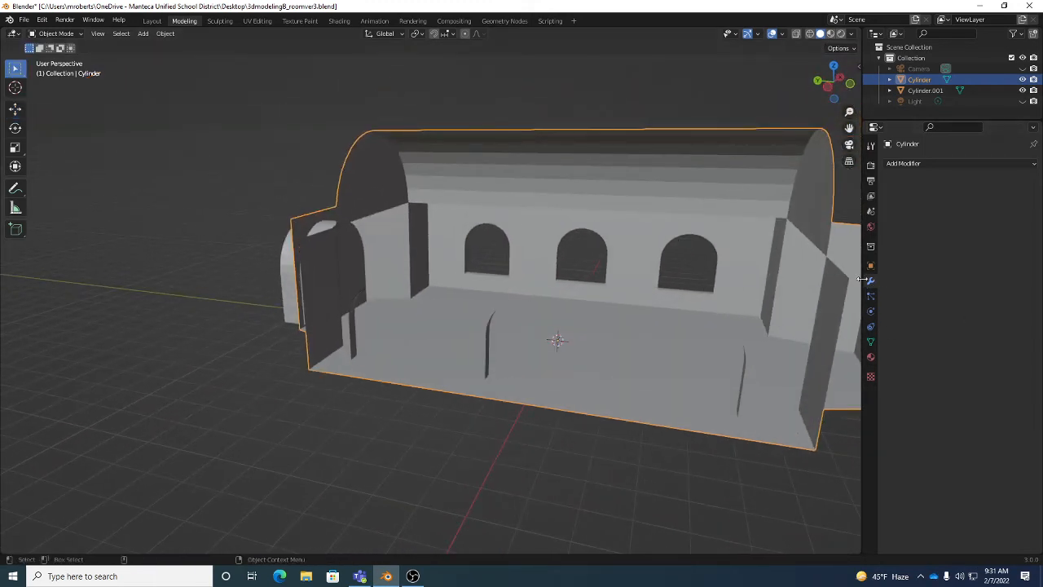
pyautogui.click(966, 163)
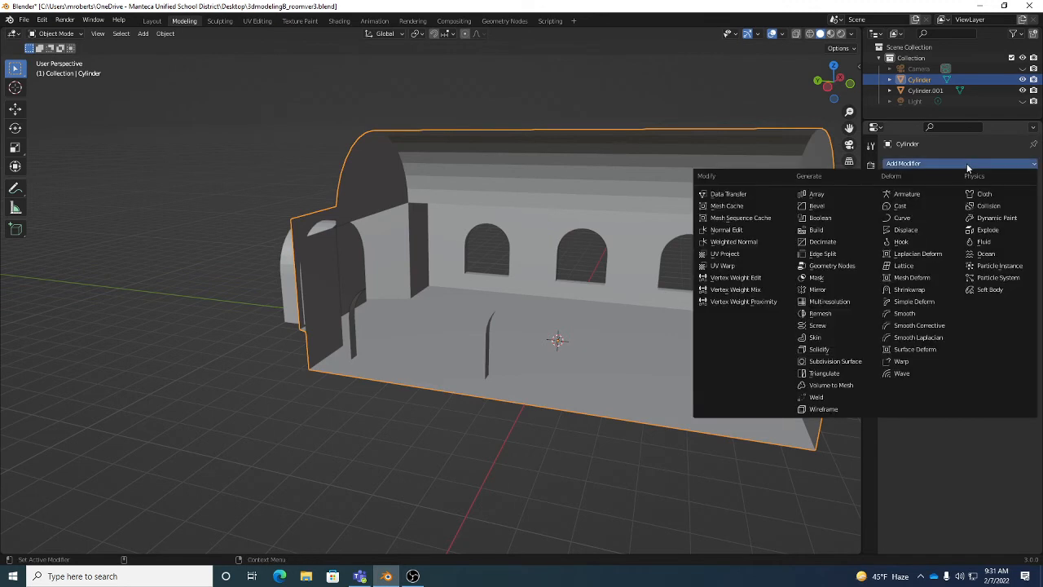
pyautogui.click(831, 218)
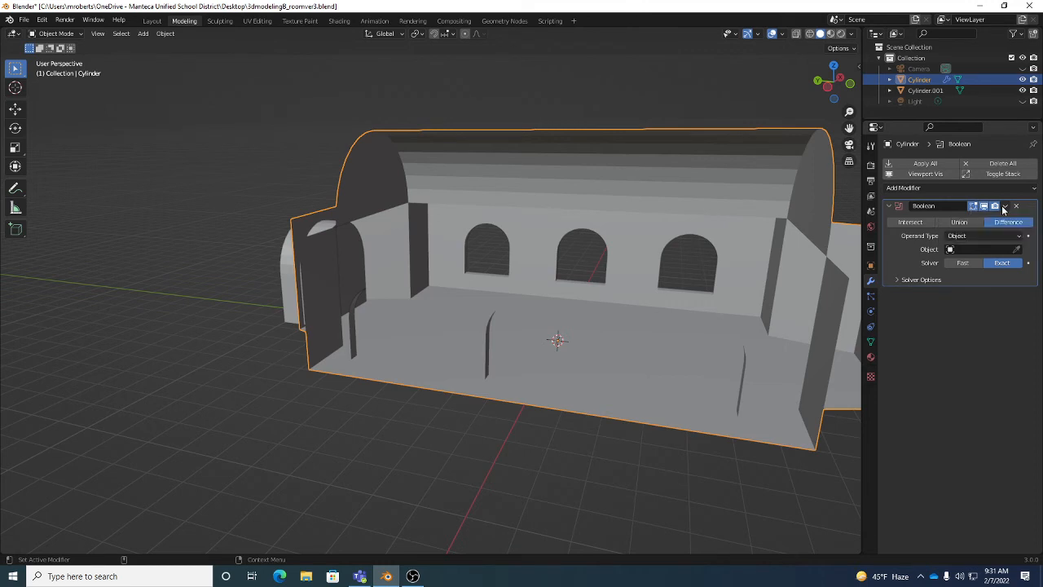
# Set Cylinder.001 as the object of the Difference Boolean, and hide Cylinder.001 in the viewport.
pyautogui.click(971, 249)
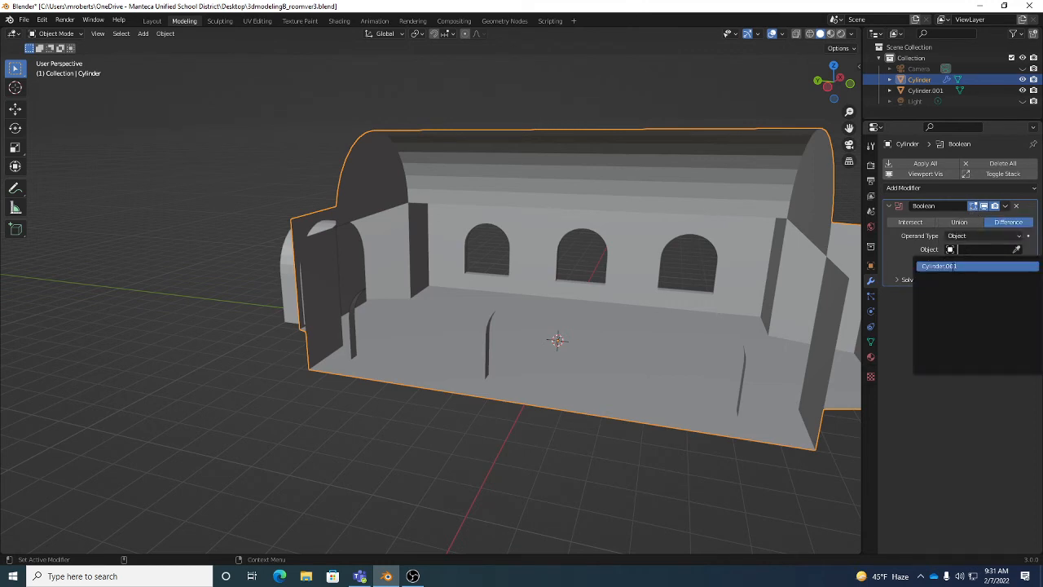
pyautogui.click(952, 265)
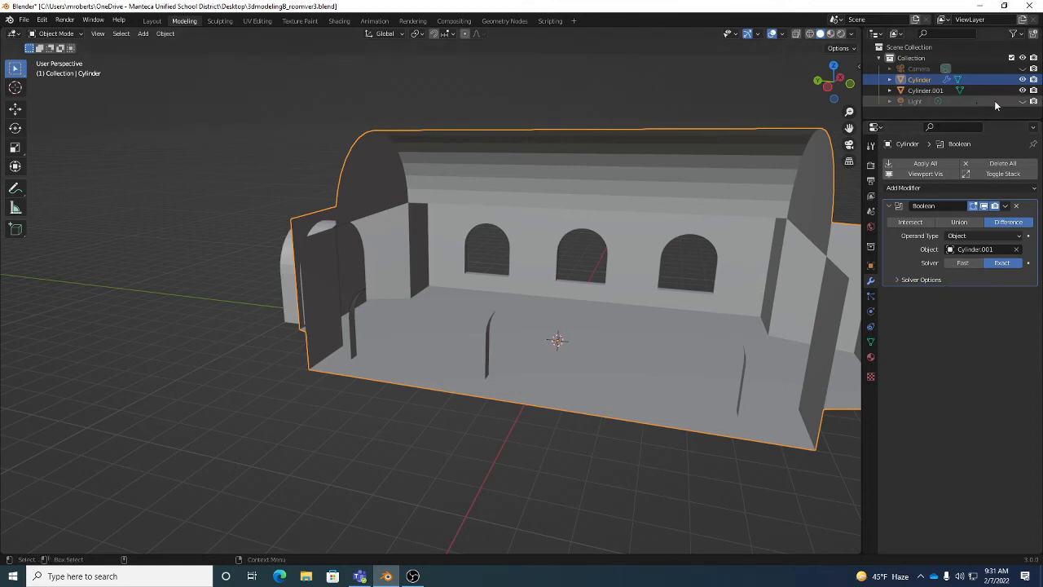
pyautogui.click(1023, 91)
pyautogui.moveTo(586, 238); pyautogui.dragTo(546, 229, button='middle')
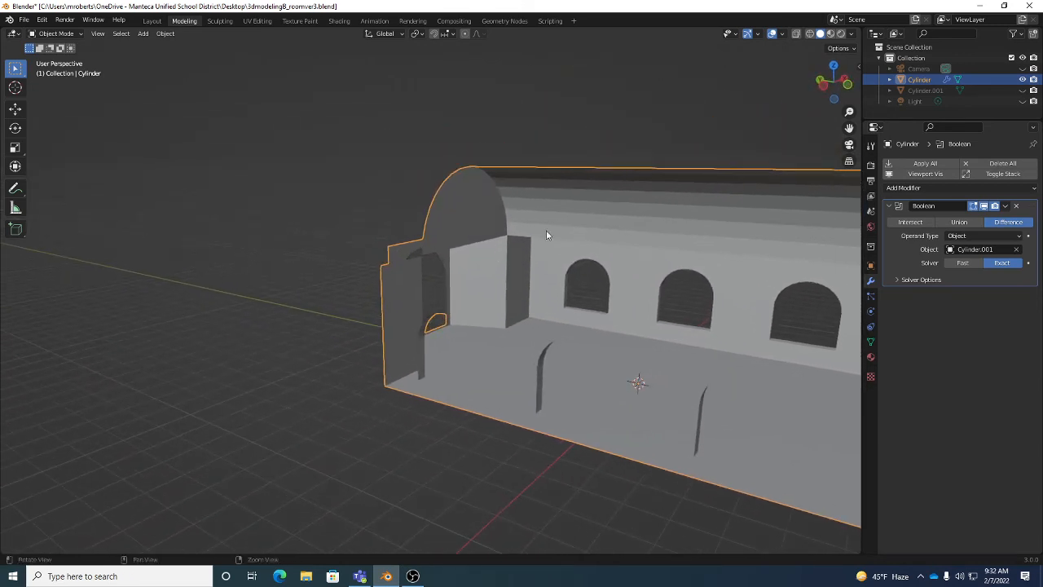
# Select Cylinder.001, make it visible again, and move it upward along the Z axis.
pyautogui.click(924, 91)
pyautogui.hotkey('shift', 'space')
pyautogui.press('g')
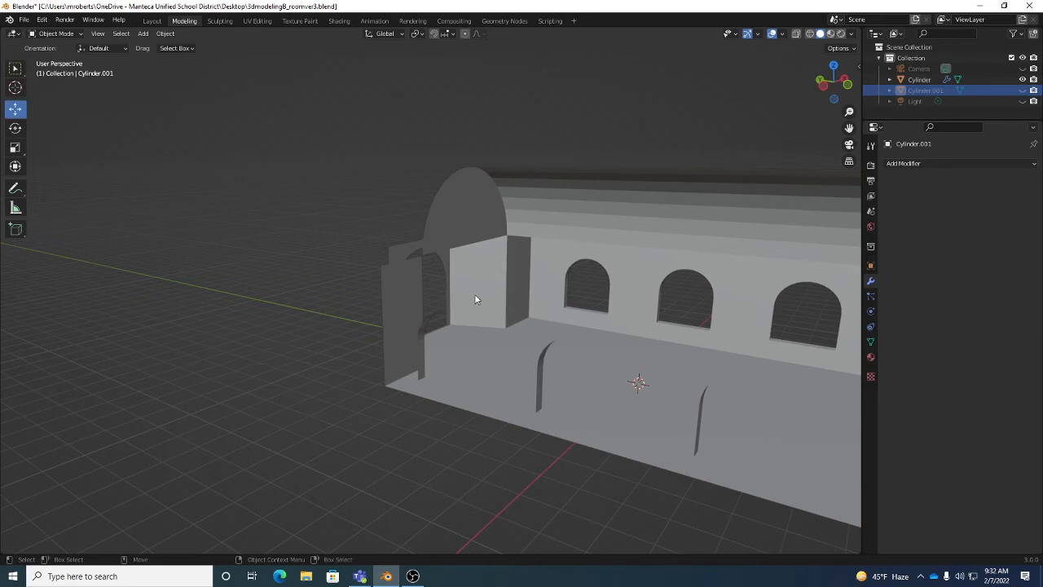
pyautogui.scroll(-3, 556, 281)
pyautogui.moveTo(564, 287); pyautogui.dragTo(399, 312, button='middle')
pyautogui.scroll(3, 508, 284)
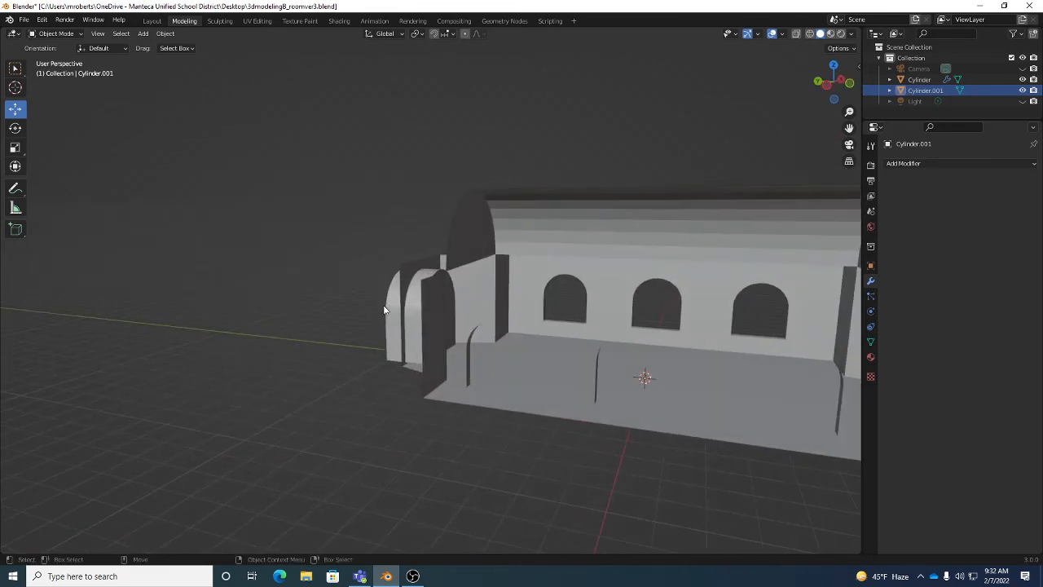
pyautogui.click(388, 309)
pyautogui.press('g')
pyautogui.press('z')
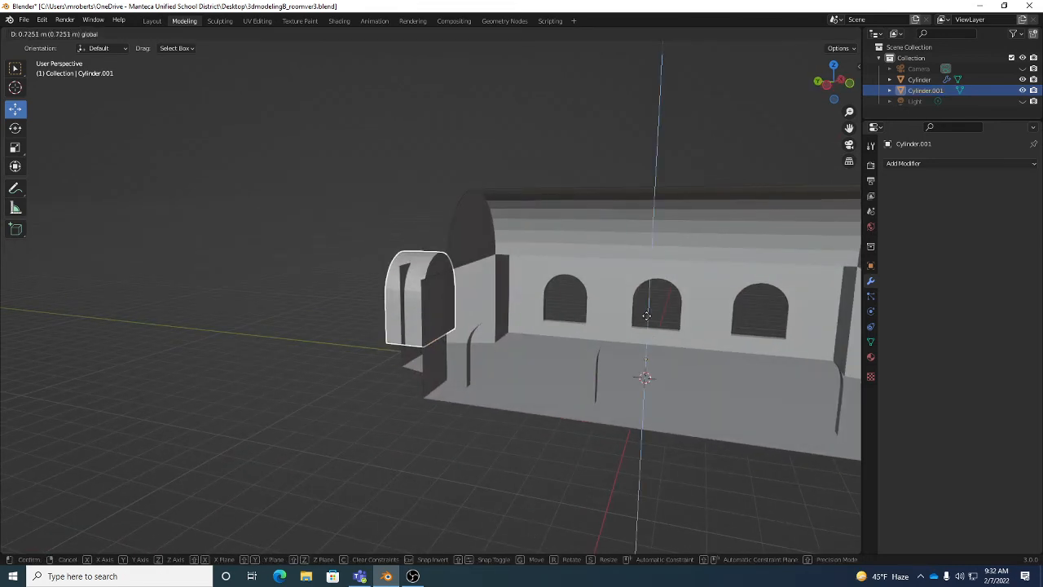
pyautogui.click(644, 322)
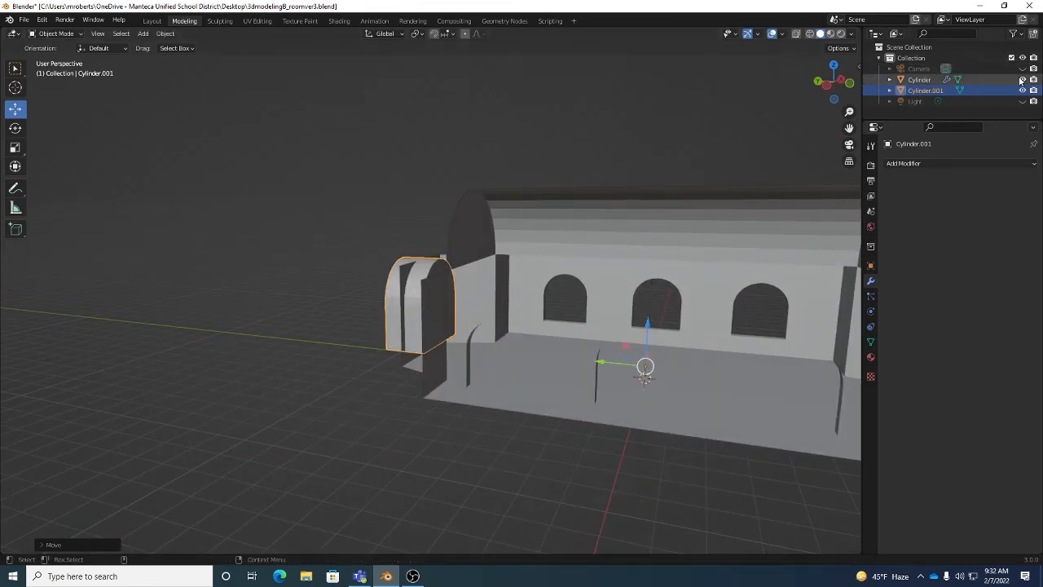
# Hide Cylinder.001 again and examine the arched opening cut in the room's end wall.
pyautogui.click(419, 377)
pyautogui.moveTo(419, 378); pyautogui.dragTo(530, 359, button='middle')
pyautogui.scroll(4, 526, 326)
pyautogui.scroll(-7, 506, 334)
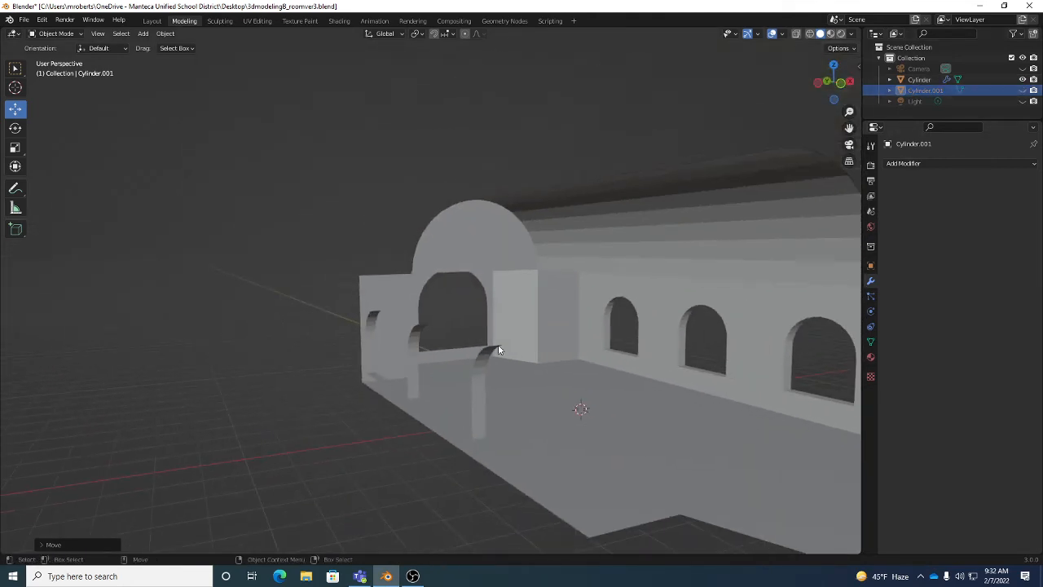
# Undo the hiding of Cylinder.001 and set its viewport display to Wire.
pyautogui.hotkey('ctrl', 'z')
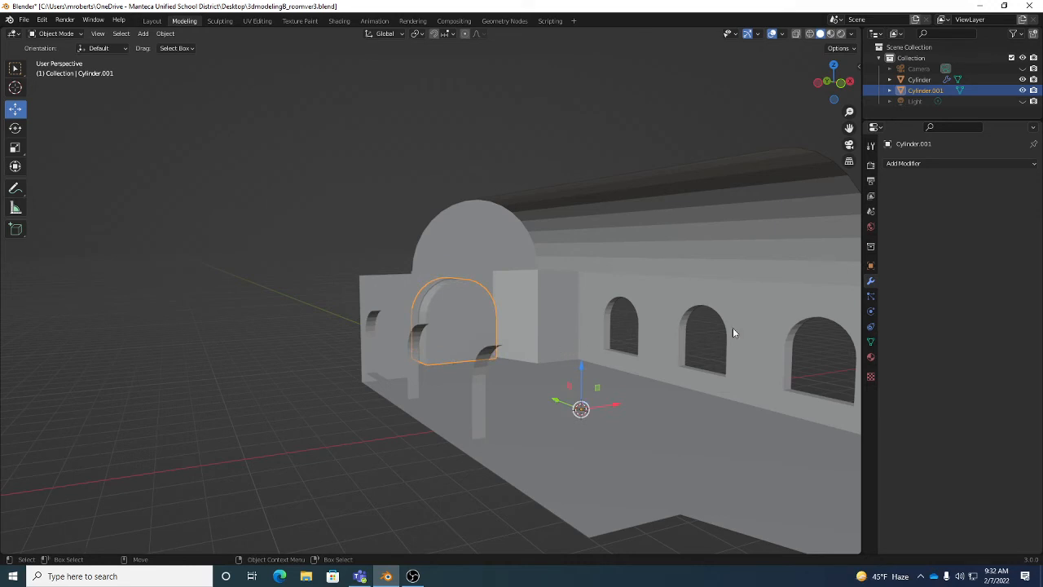
pyautogui.click(870, 342)
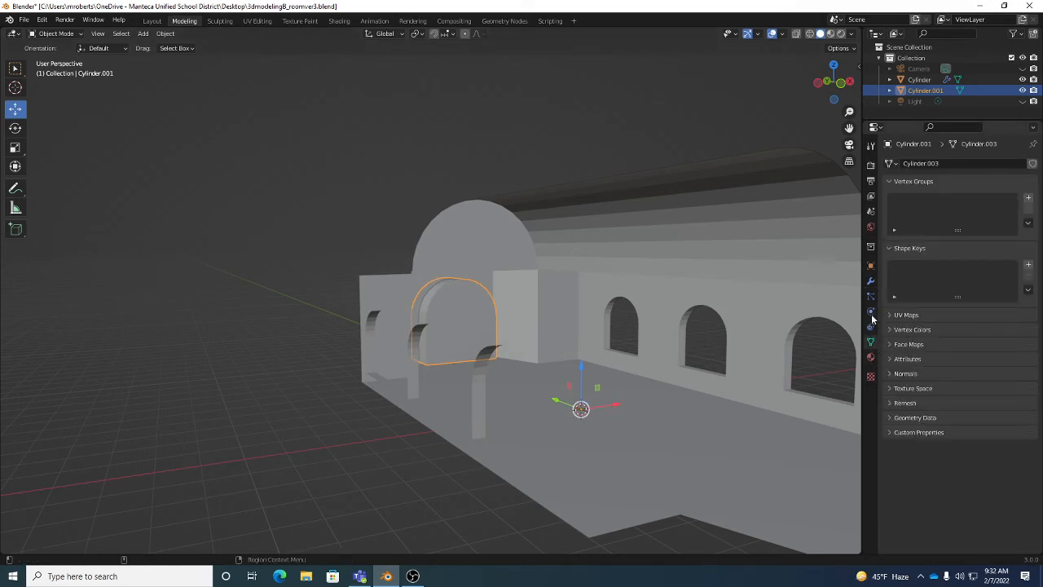
pyautogui.click(870, 266)
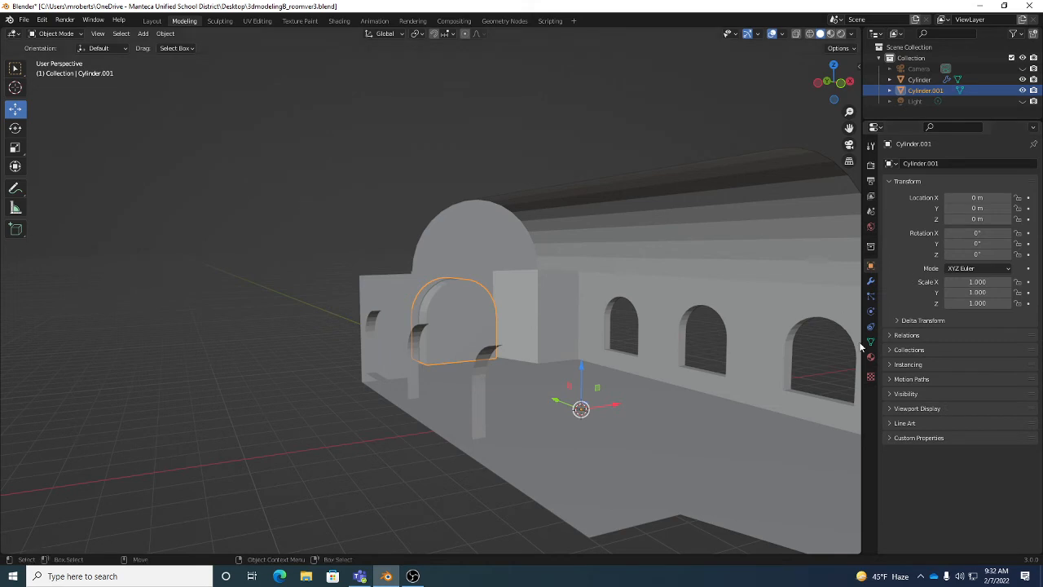
pyautogui.click(909, 394)
pyautogui.click(910, 394)
pyautogui.click(909, 408)
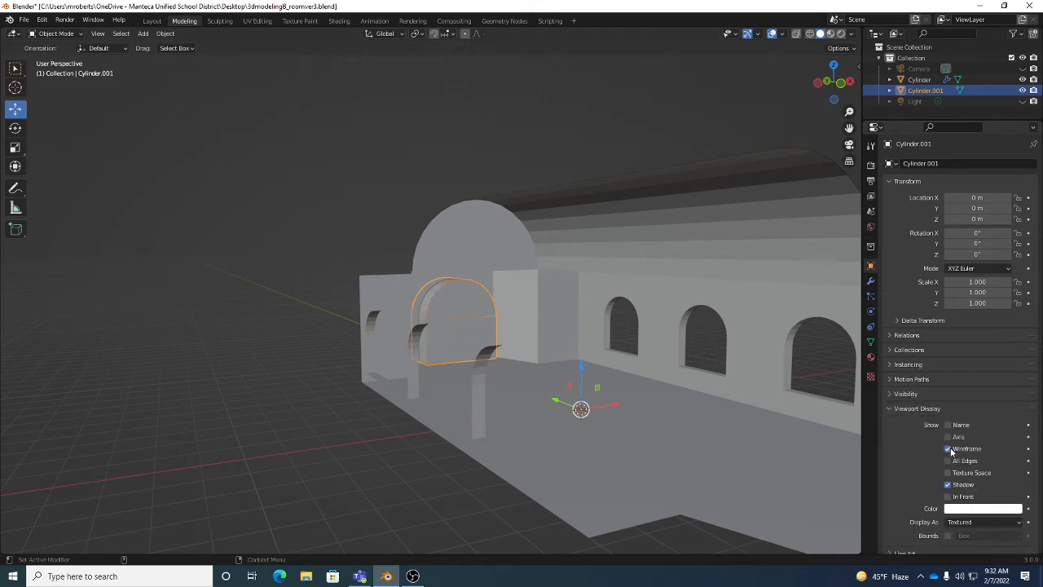
pyautogui.click(950, 447)
pyautogui.click(978, 522)
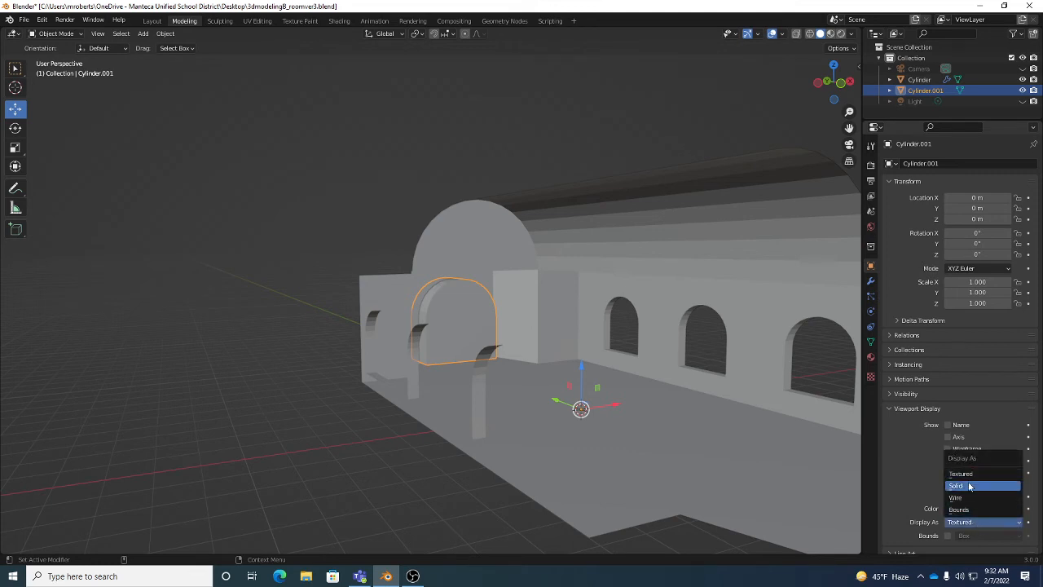
pyautogui.click(960, 497)
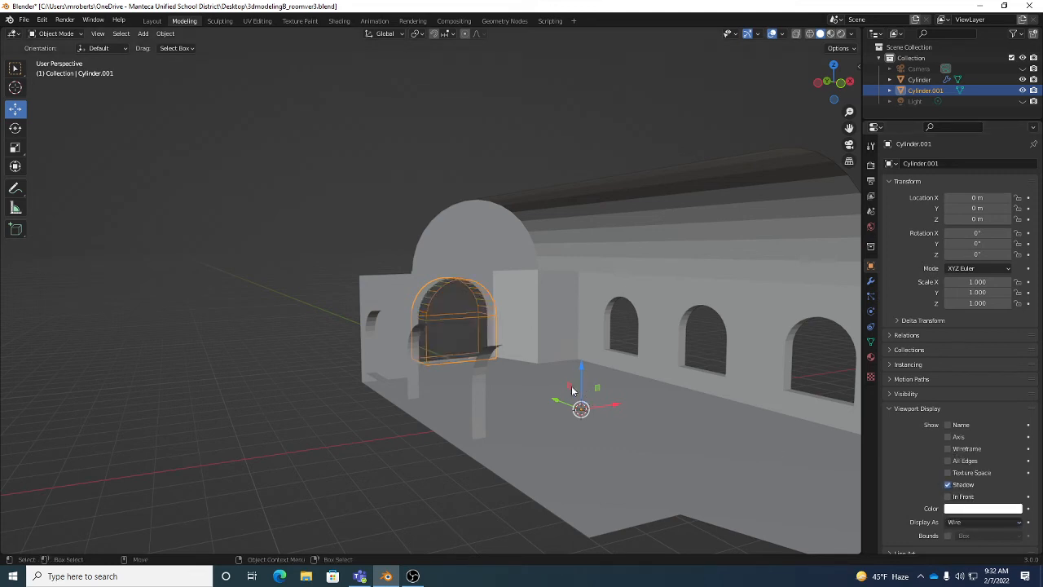
# Move Cylinder.001 up about 0.05 m along the Z axis so it sits at floor level in the end wall.
pyautogui.moveTo(580, 369)
pyautogui.mouseDown()
pyautogui.moveTo(573, 337)
pyautogui.moveTo(571, 360)
pyautogui.mouseUp()
pyautogui.moveTo(571, 363); pyautogui.dragTo(463, 386, button='middle')
pyautogui.moveTo(476, 394); pyautogui.dragTo(475, 400)
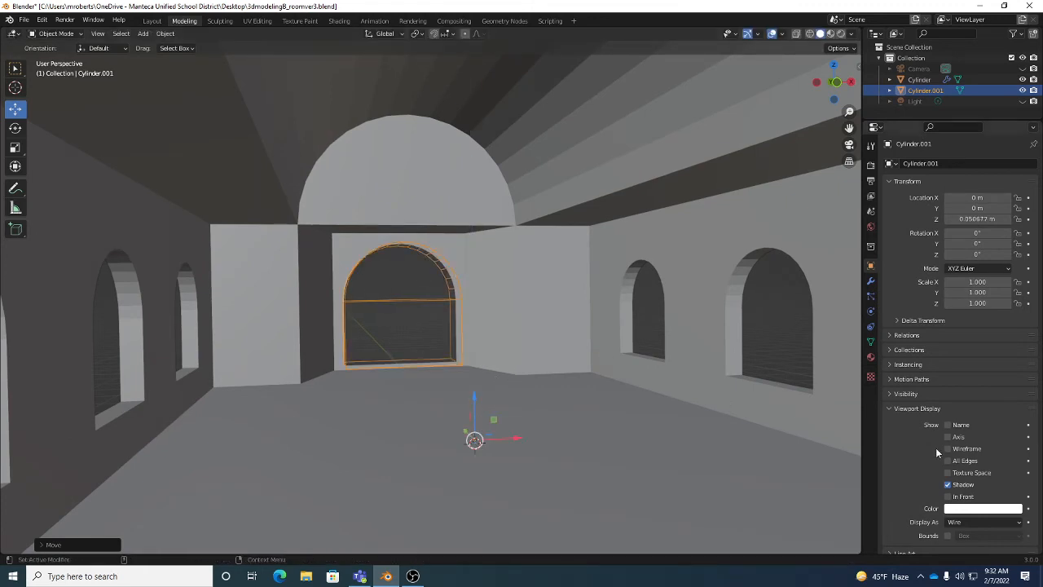
# Set the viewport display of Cylinder.001 back to Textured.
pyautogui.click(978, 524)
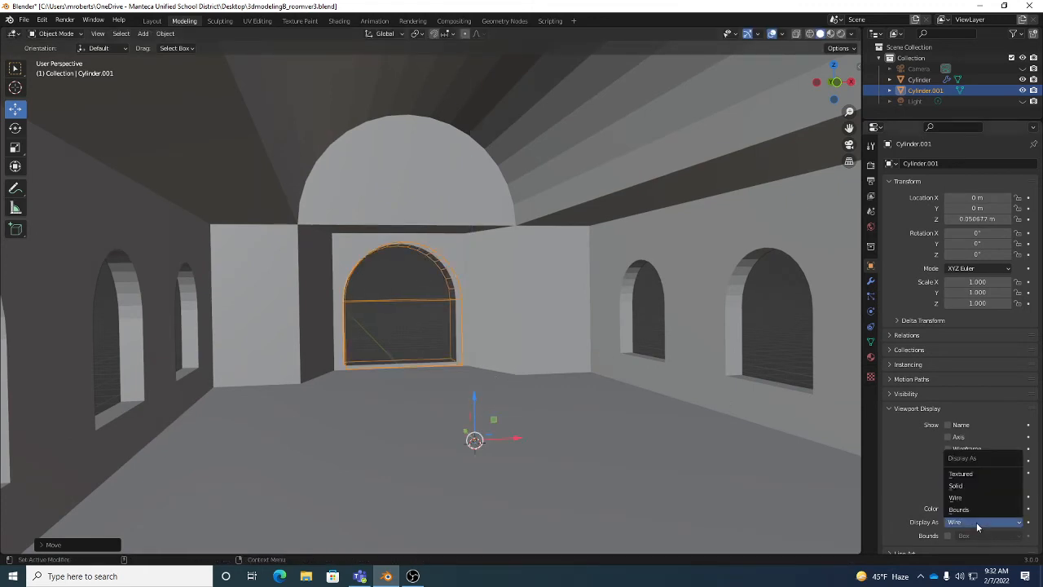
pyautogui.click(971, 475)
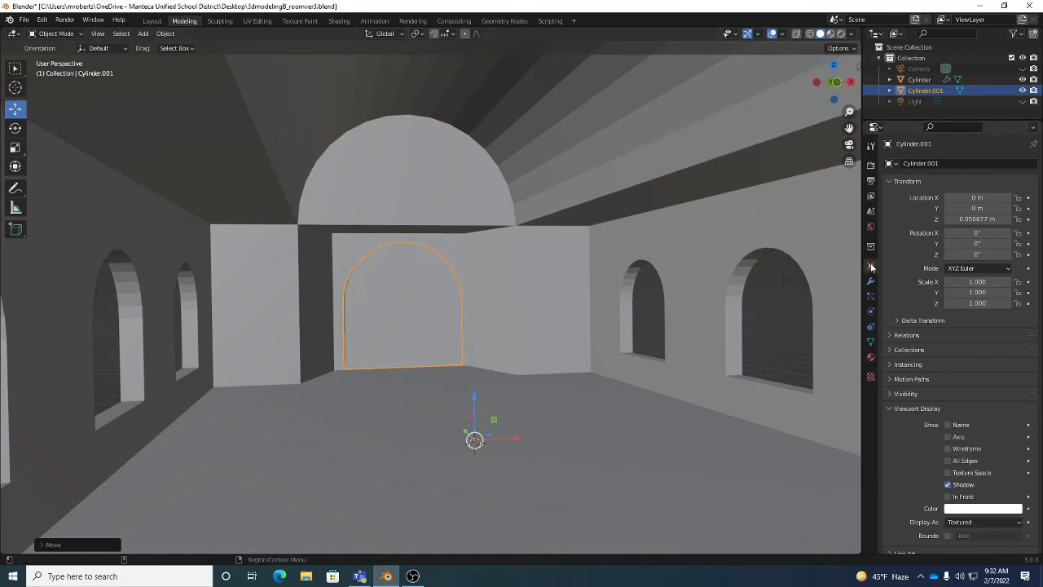
pyautogui.click(916, 409)
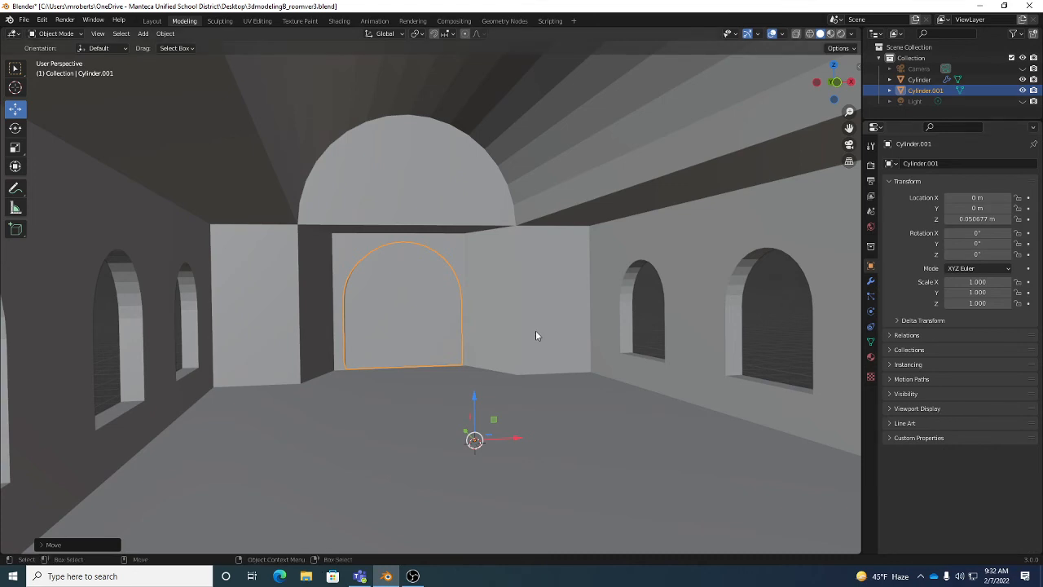
# Select the room object and apply its Boolean modifier permanently.
pyautogui.moveTo(484, 319); pyautogui.dragTo(456, 259, button='middle')
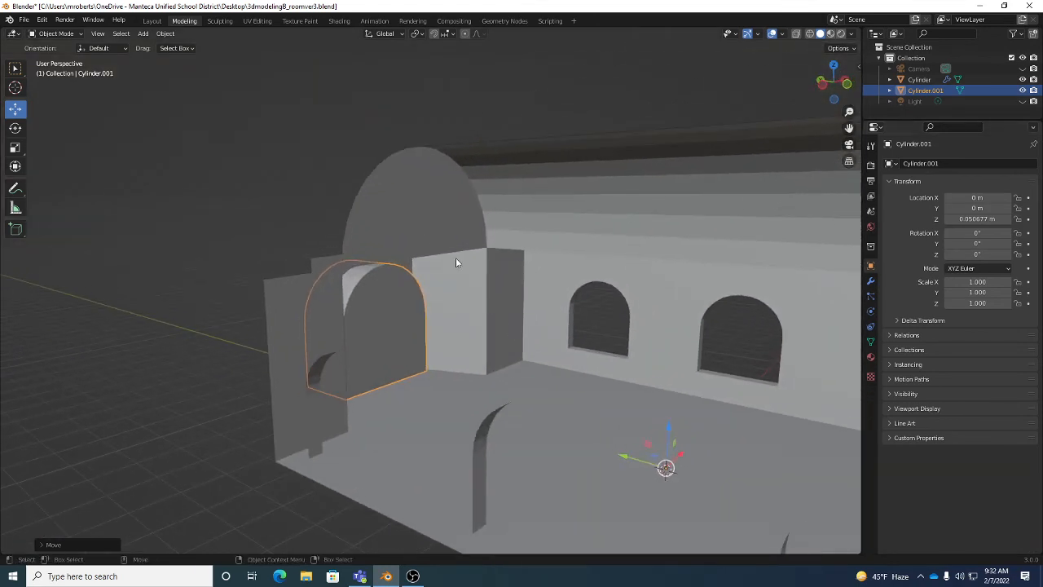
pyautogui.click(391, 158)
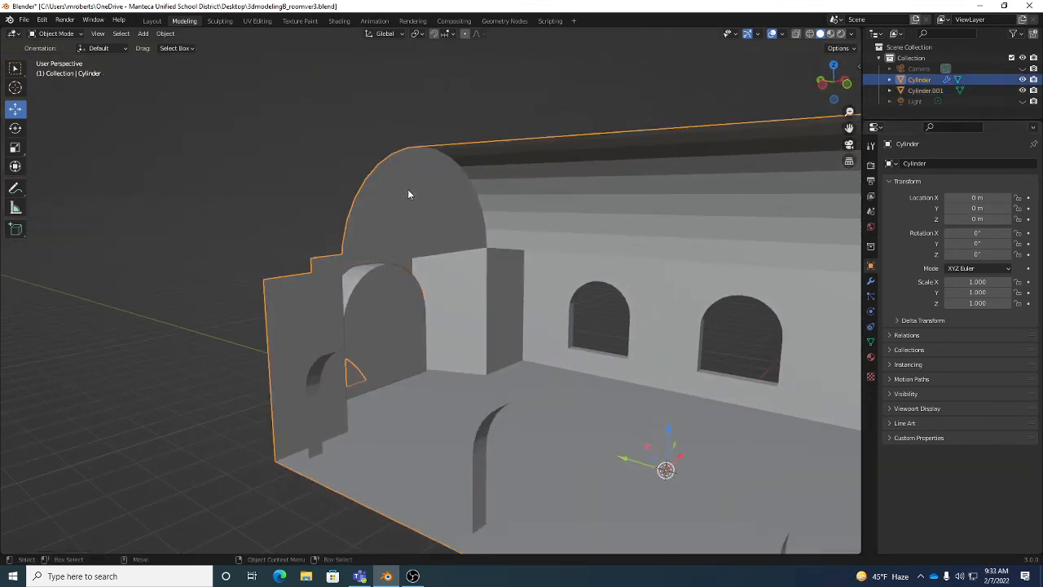
pyautogui.click(870, 280)
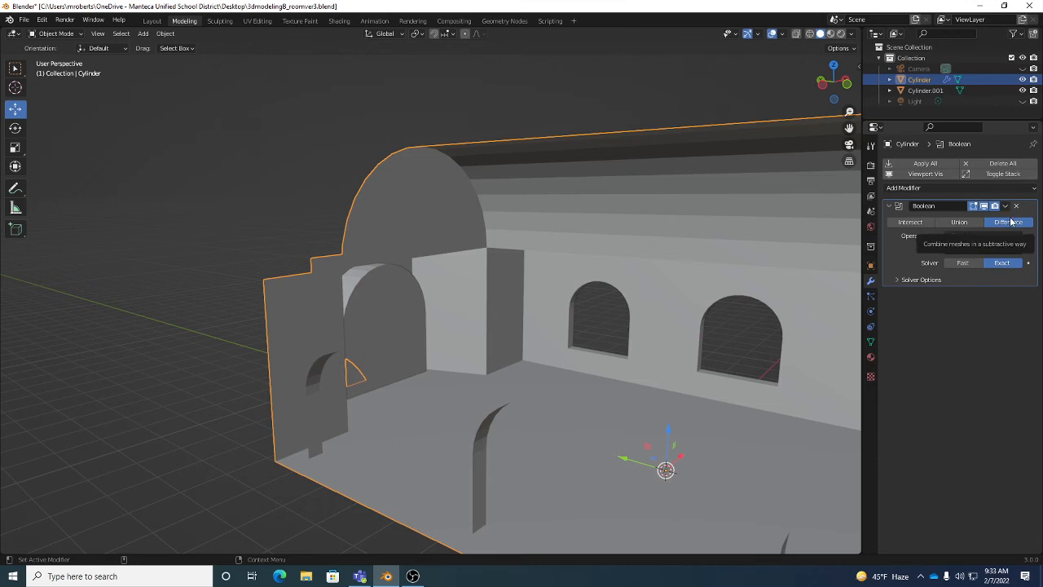
pyautogui.click(1006, 207)
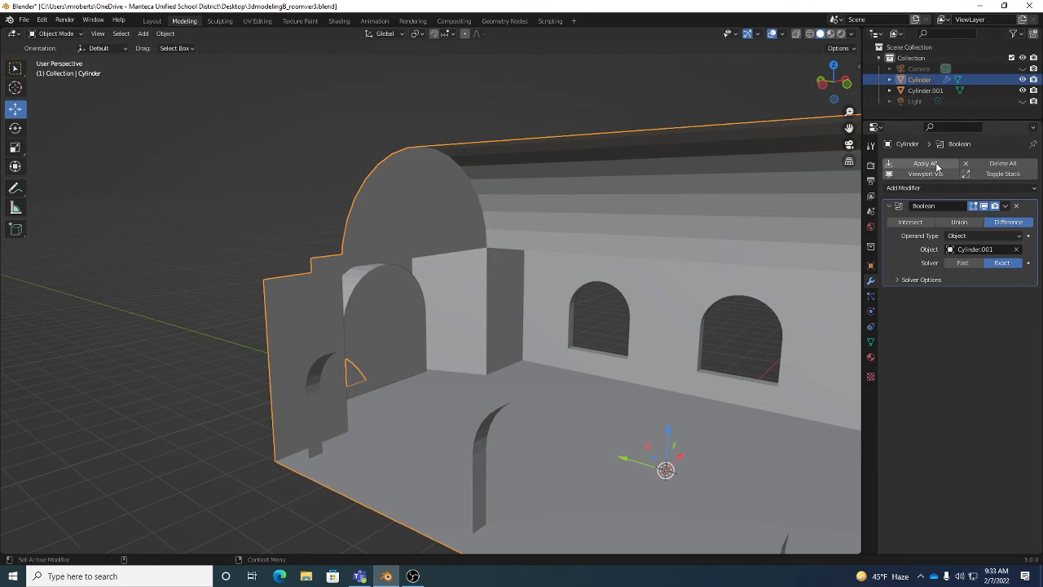
pyautogui.click(1006, 206)
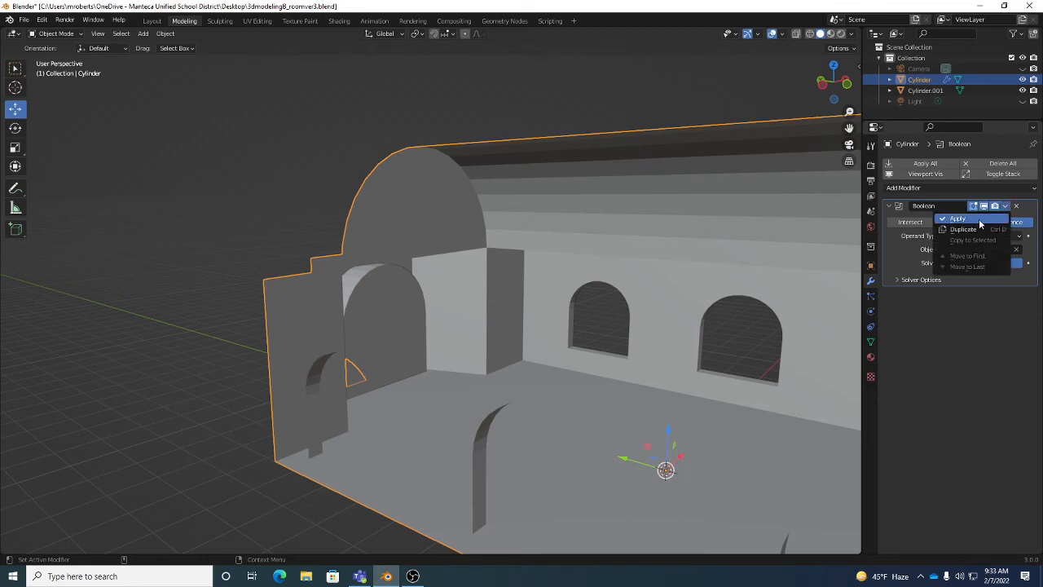
pyautogui.click(1006, 210)
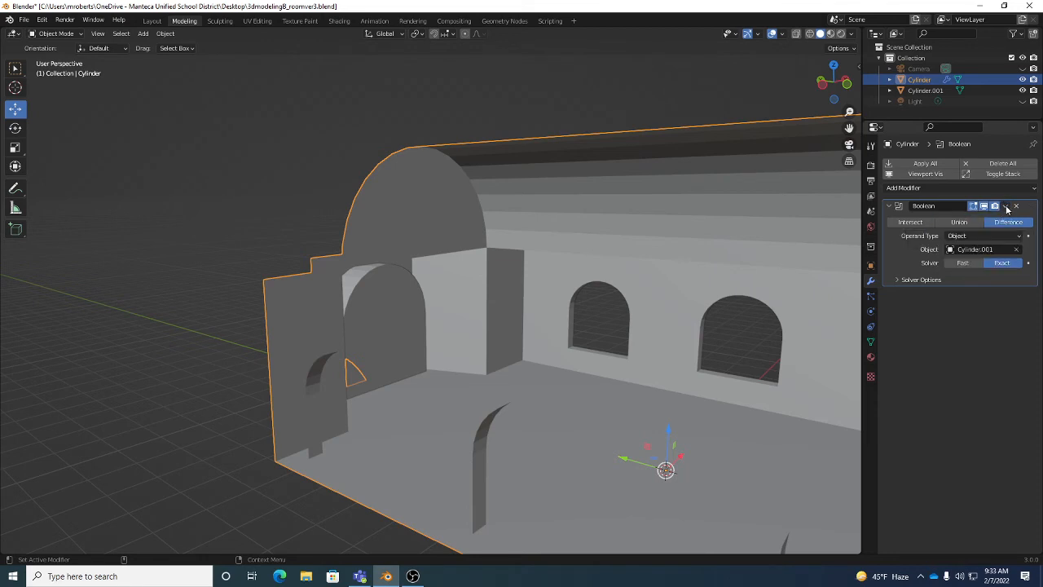
pyautogui.click(1006, 207)
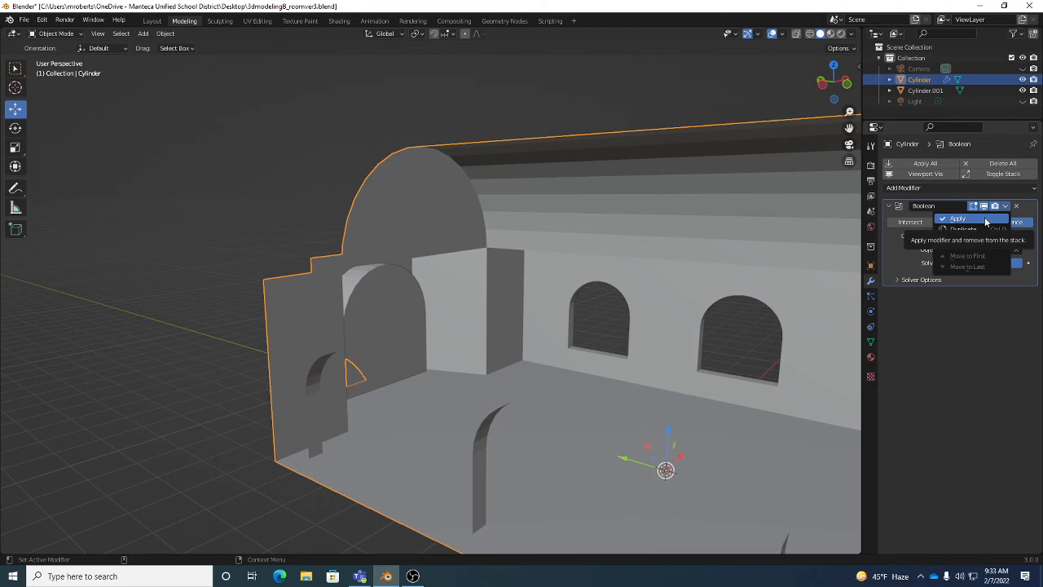
pyautogui.click(984, 218)
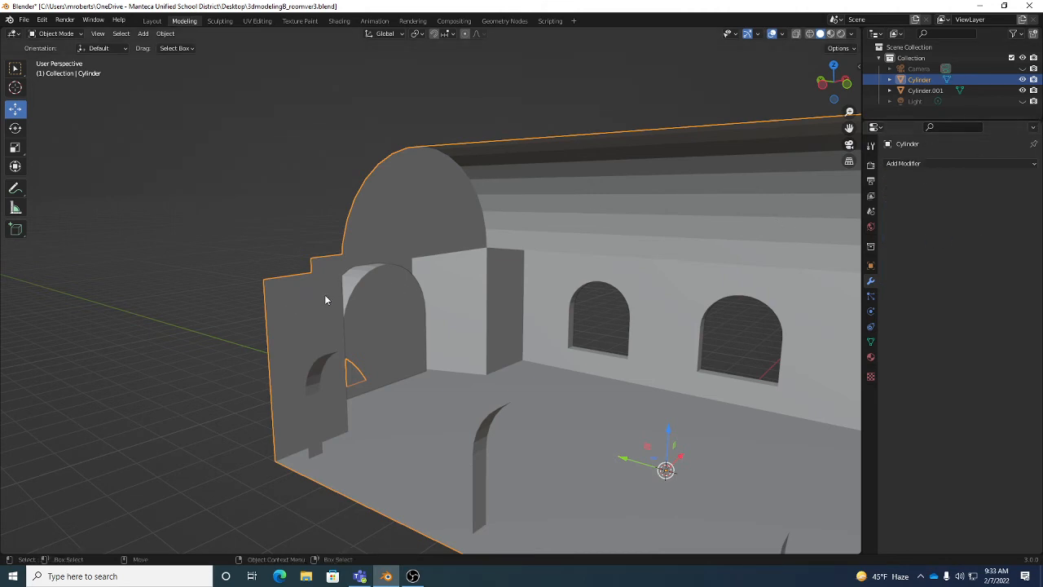
# Move Cylinder.001 upward out of the end wall, examine the doorway opening behind it, and undo the move.
pyautogui.keyDown('alt'); pyautogui.moveTo(293, 307); pyautogui.dragTo(336, 328); pyautogui.keyUp('alt')
pyautogui.click(123, 383)
pyautogui.scroll(-5, 335, 389)
pyautogui.keyDown('alt'); pyautogui.moveTo(472, 383); pyautogui.dragTo(431, 382); pyautogui.keyUp('alt')
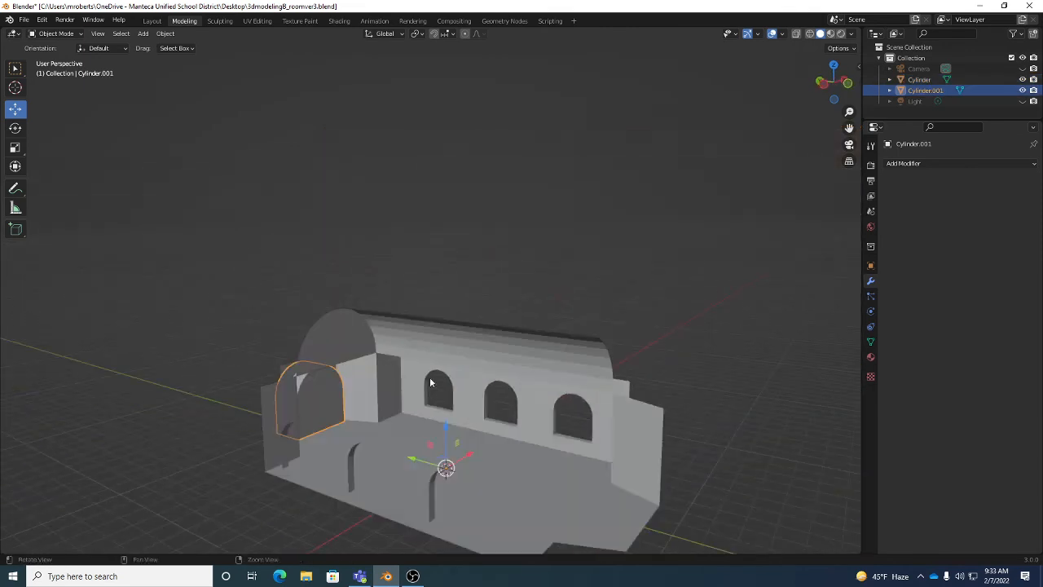
pyautogui.moveTo(446, 427); pyautogui.dragTo(449, 364)
pyautogui.keyDown('alt'); pyautogui.moveTo(424, 401); pyautogui.dragTo(396, 361); pyautogui.keyUp('alt')
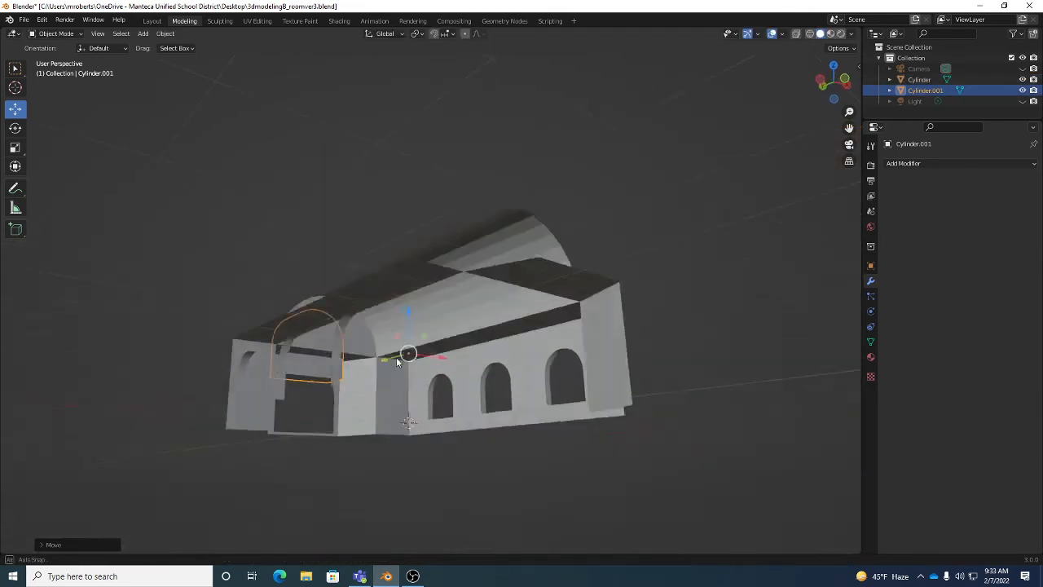
pyautogui.moveTo(396, 357); pyautogui.dragTo(381, 349, button='middle')
pyautogui.scroll(5, 331, 381)
pyautogui.moveTo(365, 393); pyautogui.dragTo(405, 360, button='middle')
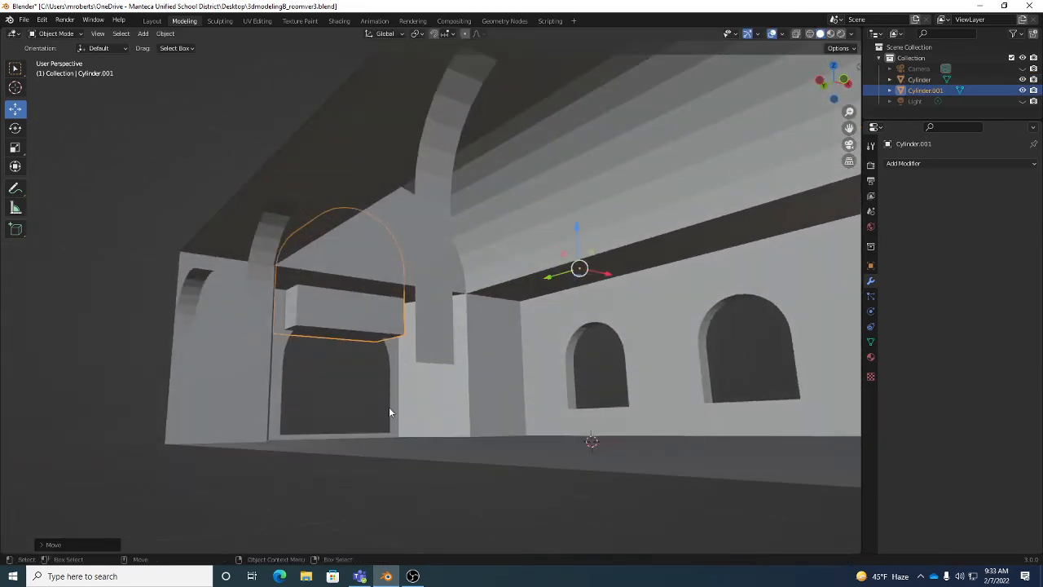
pyautogui.keyDown('alt'); pyautogui.moveTo(389, 408); pyautogui.dragTo(386, 421); pyautogui.keyUp('alt')
pyautogui.hotkey('ctrl', 'z')
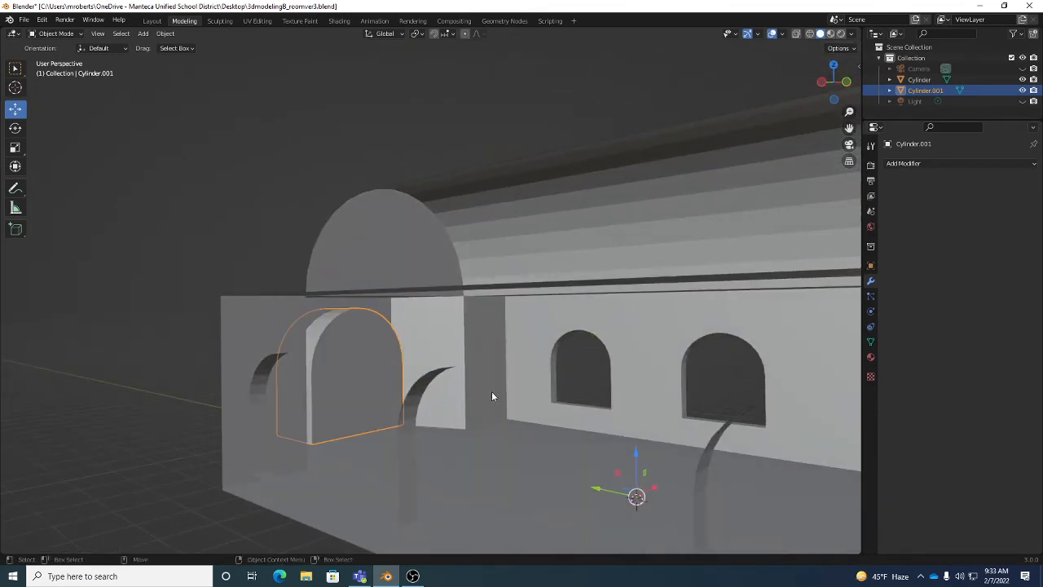
# In Edit Mode, inset the arched and rectangular room-side faces of Cylinder.001 together to form a door frame border.
pyautogui.moveTo(528, 380); pyautogui.dragTo(562, 346, button='middle')
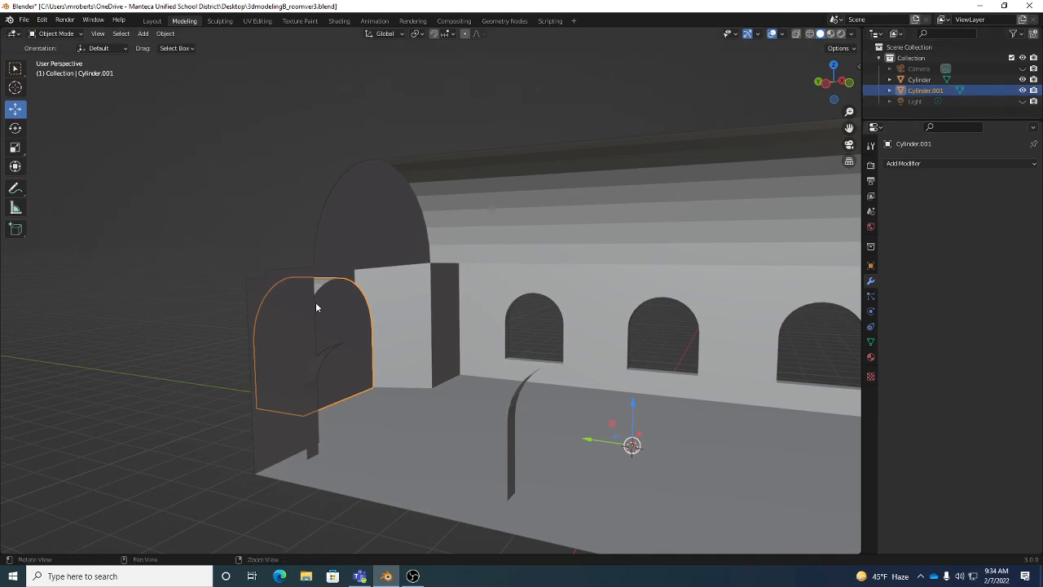
pyautogui.moveTo(317, 303); pyautogui.dragTo(323, 303, button='middle')
pyautogui.moveTo(468, 342); pyautogui.dragTo(338, 318, button='middle')
pyautogui.scroll(2, 330, 310)
pyautogui.scroll(4, 343, 326)
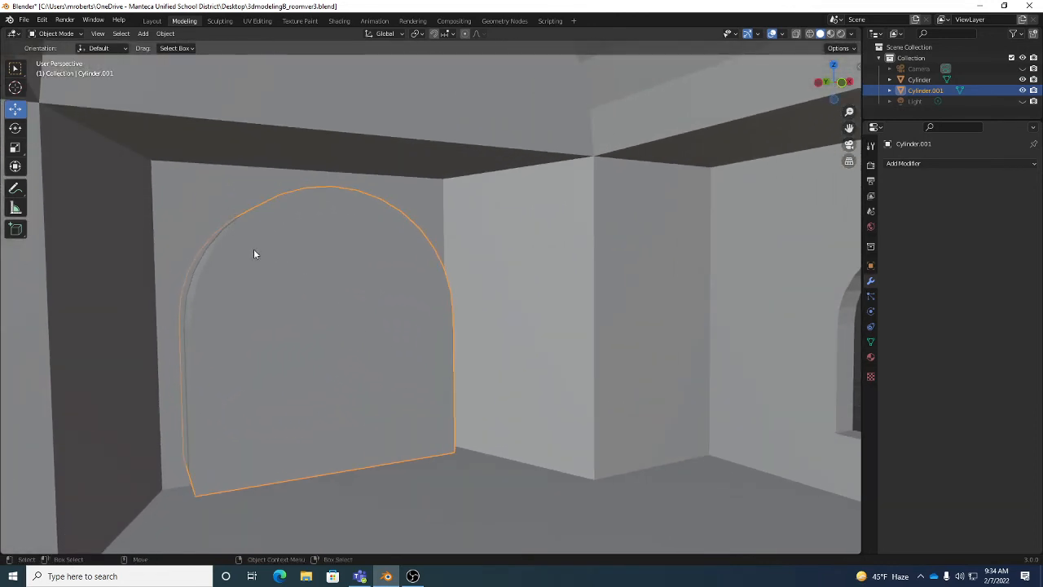
pyautogui.moveTo(255, 253)
pyautogui.mouseDown(button='middle')
pyautogui.moveTo(274, 280)
pyautogui.moveTo(259, 268)
pyautogui.mouseUp(button='middle')
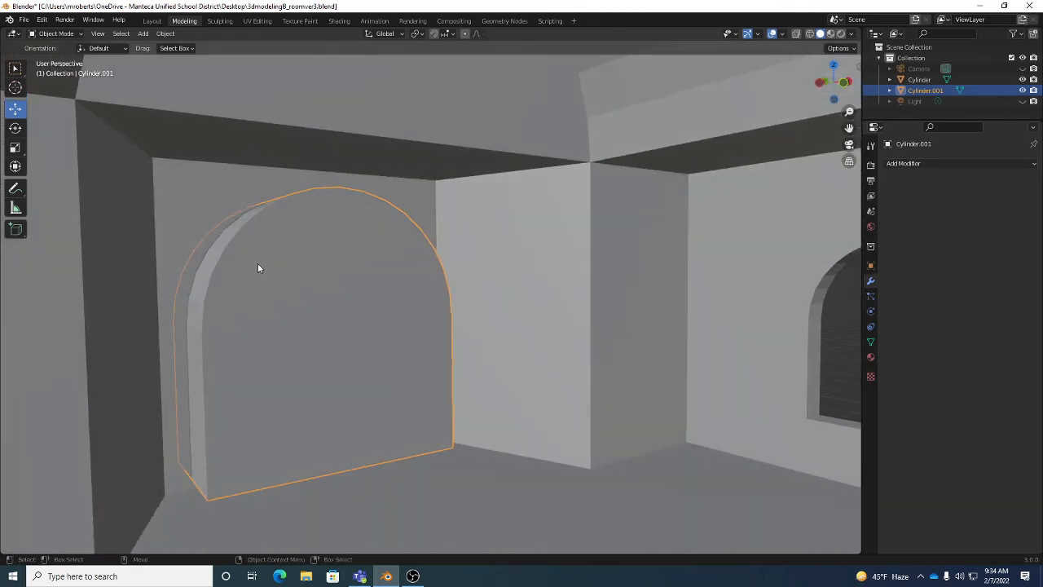
pyautogui.press('Tab')
pyautogui.click(388, 314)
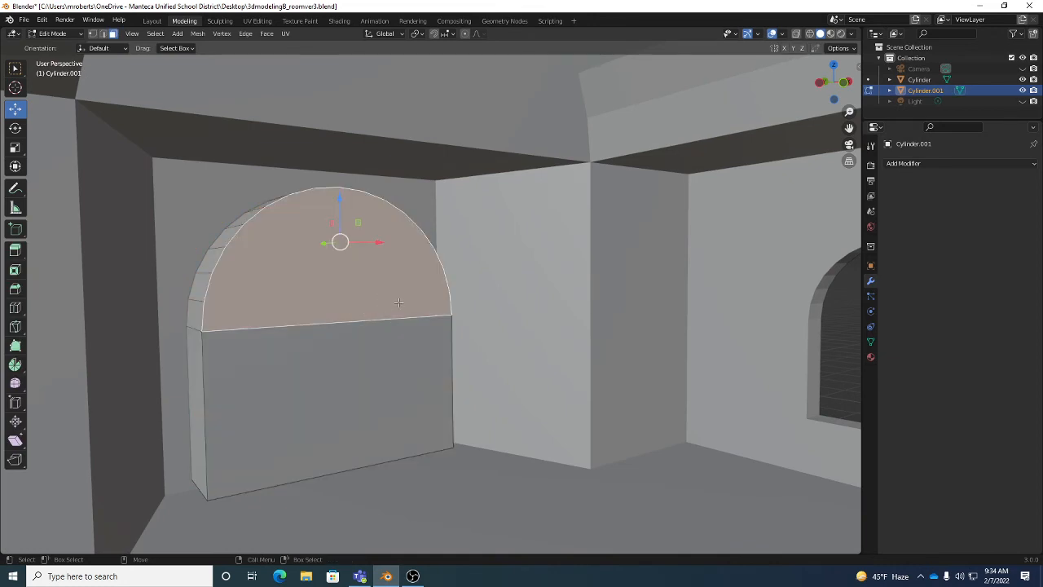
pyautogui.keyDown('shift'); pyautogui.click(398, 390); pyautogui.keyUp('shift')
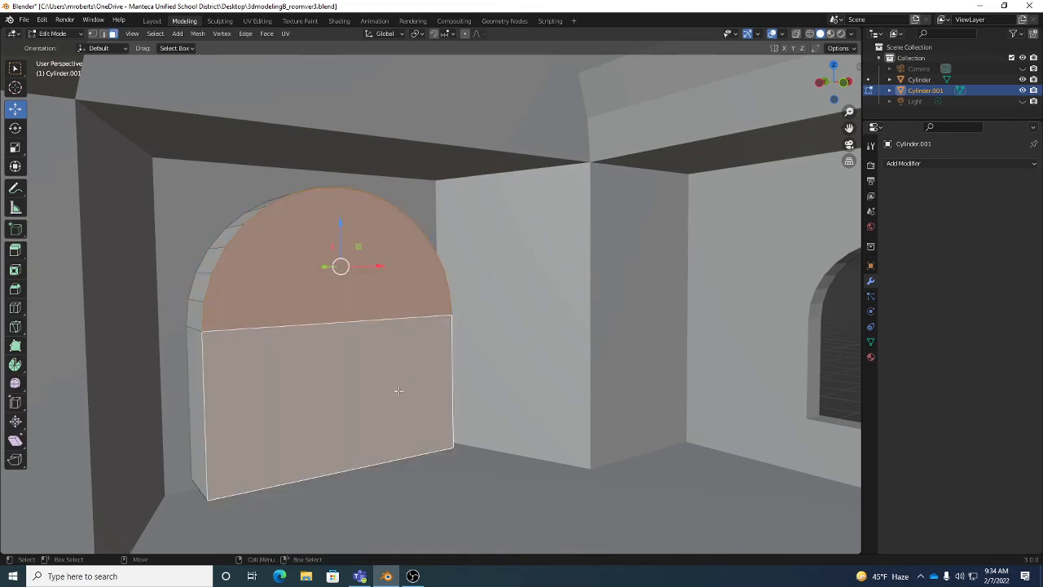
pyautogui.click(15, 270)
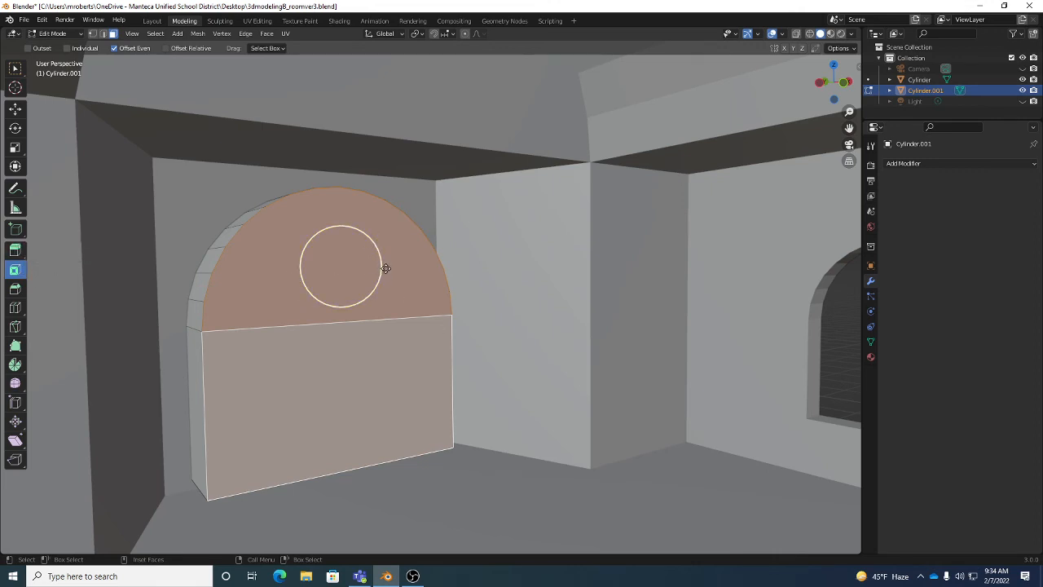
pyautogui.moveTo(384, 268); pyautogui.dragTo(361, 274)
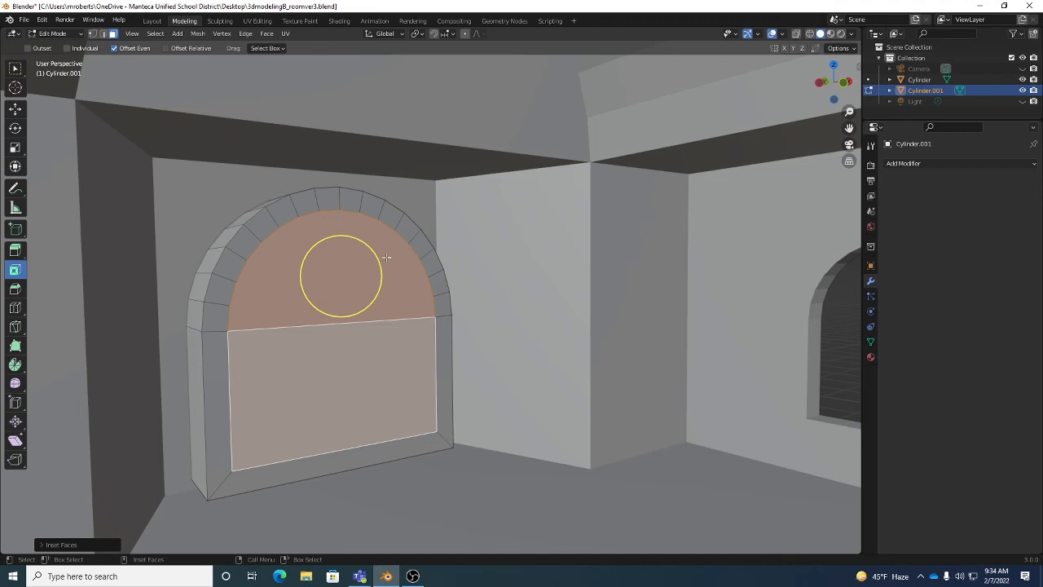
# Extrude the inset door faces of Cylinder.001 slightly inward to recess them behind the frame.
pyautogui.click(15, 250)
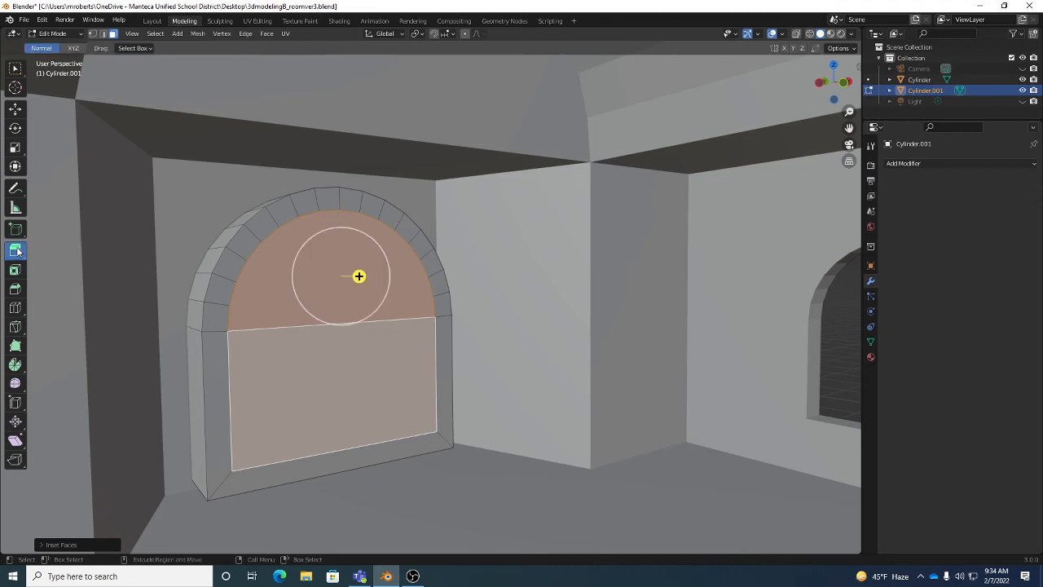
pyautogui.moveTo(358, 276); pyautogui.dragTo(346, 277)
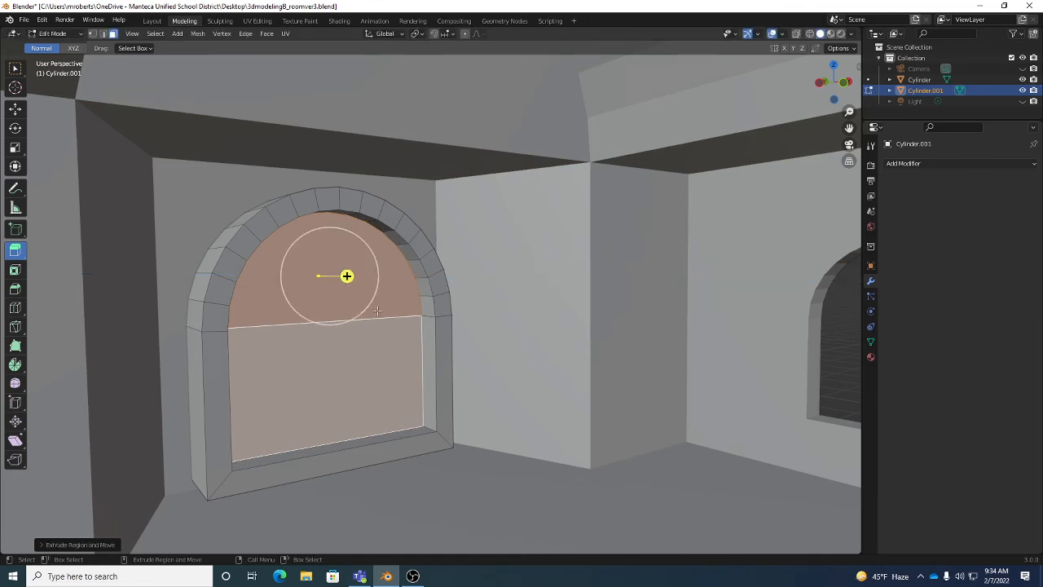
pyautogui.press('w')
# Delete the arched and rectangular end faces on the outer side of Cylinder.001.
pyautogui.keyDown('alt'); pyautogui.moveTo(312, 463); pyautogui.dragTo(325, 356); pyautogui.keyUp('alt')
pyautogui.click(324, 356)
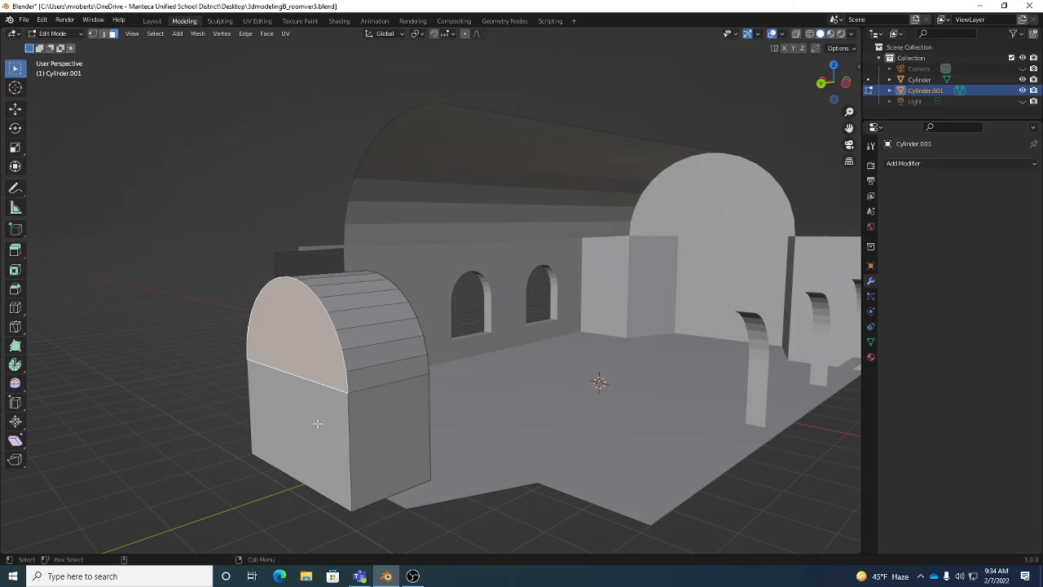
pyautogui.keyDown('shift'); pyautogui.click(317, 422); pyautogui.keyUp('shift')
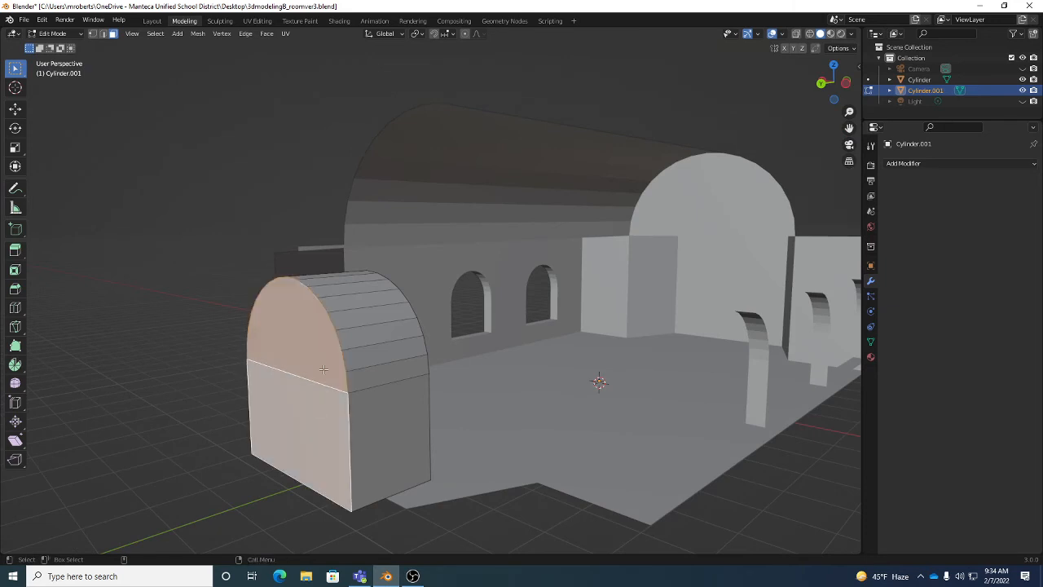
pyautogui.press('x')
pyautogui.click(290, 426)
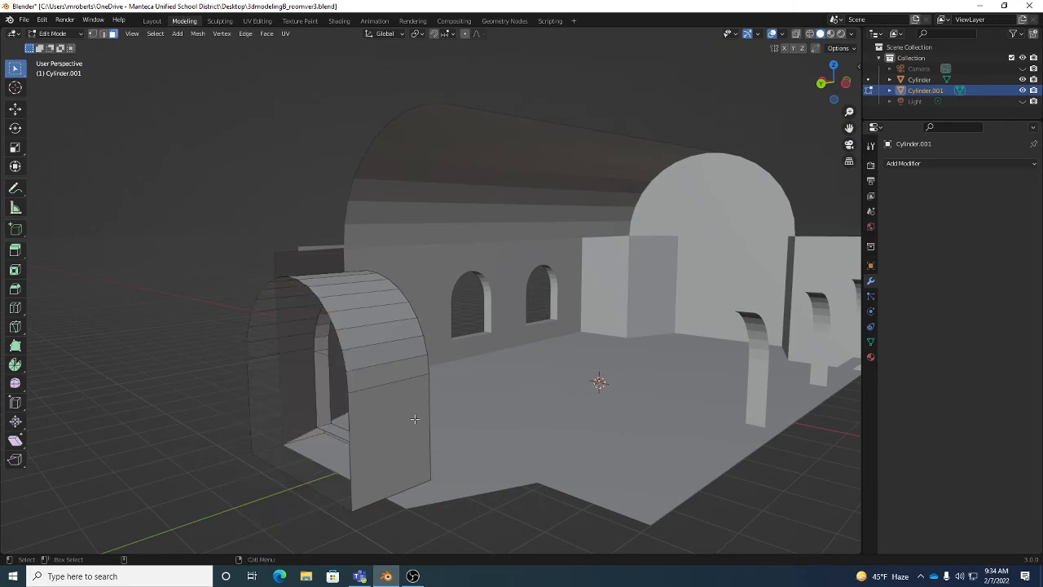
pyautogui.moveTo(415, 419); pyautogui.dragTo(312, 430, button='middle')
pyautogui.scroll(1, 335, 400)
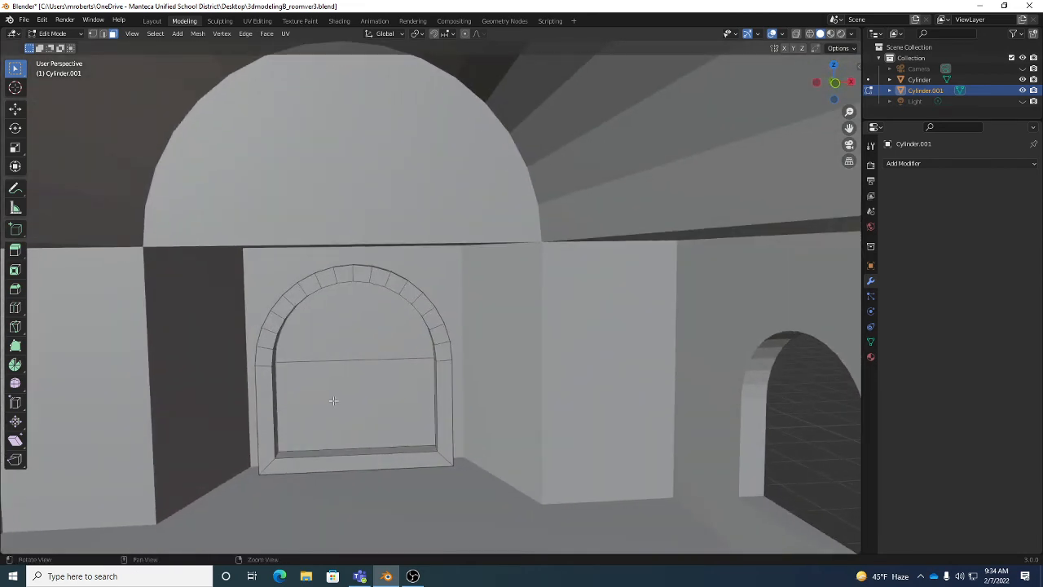
# Delete the arched and rectangular door panel faces of Cylinder.001 together with the recess and frame faces along the threshold.
pyautogui.click(344, 351)
pyautogui.keyDown('shift'); pyautogui.click(356, 393); pyautogui.keyUp('shift')
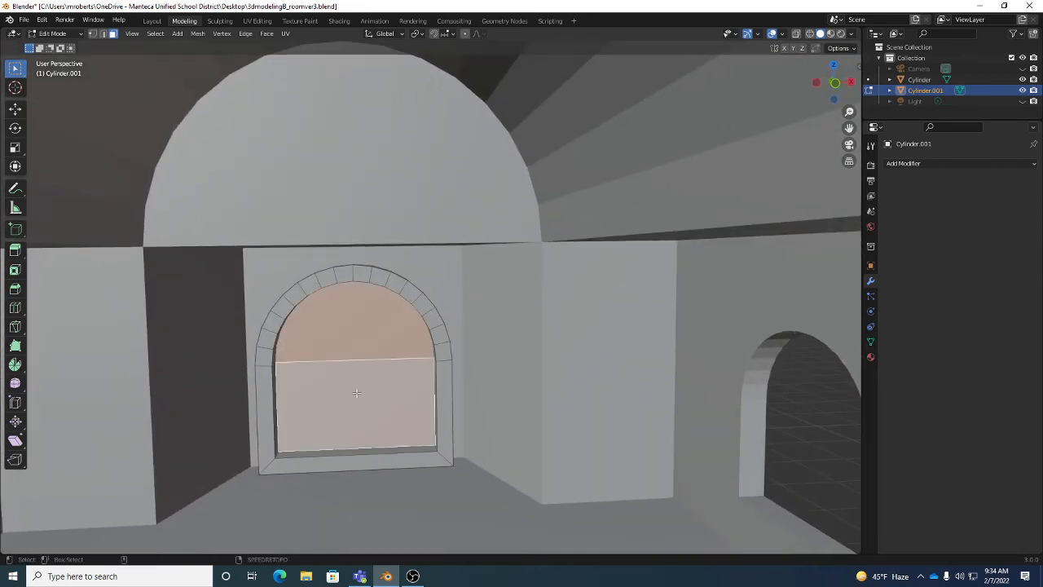
pyautogui.keyDown('shift'); pyautogui.click(380, 451); pyautogui.keyUp('shift')
pyautogui.keyDown('shift'); pyautogui.click(387, 460); pyautogui.keyUp('shift')
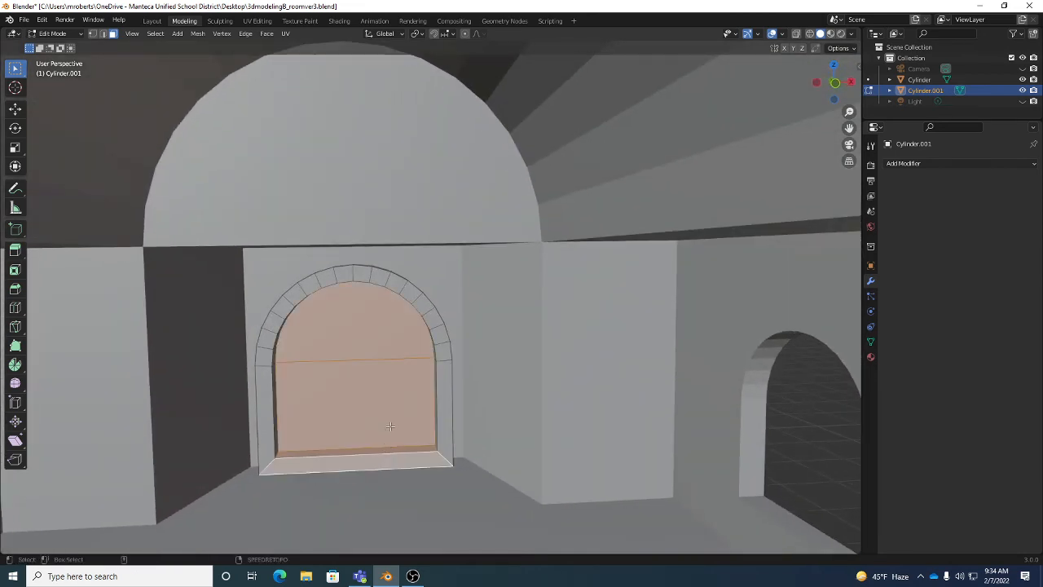
pyautogui.press('x')
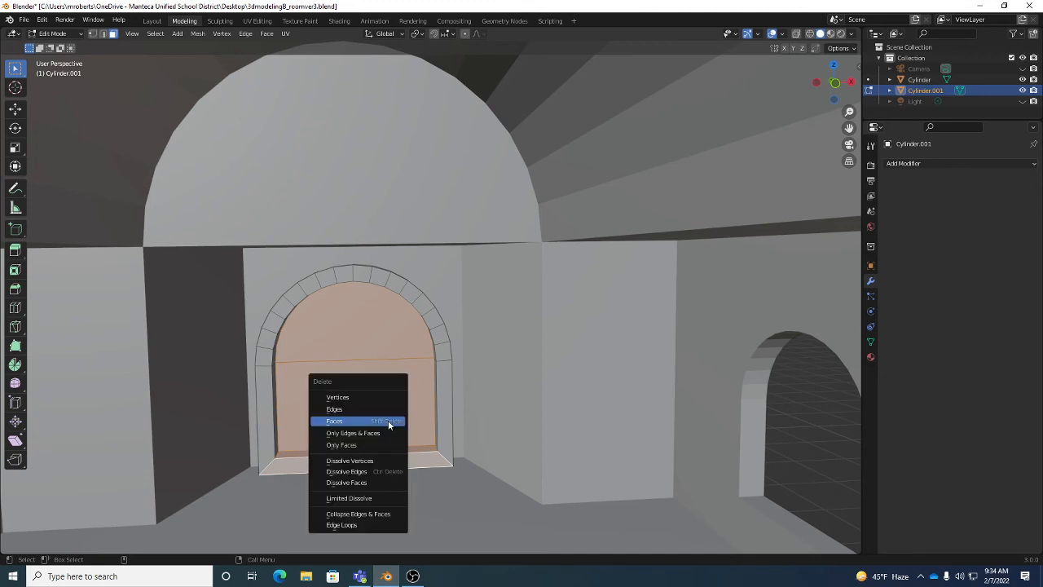
pyautogui.click(389, 425)
# Delete the remaining bottom face beneath the door frame so the opening has no sill.
pyautogui.moveTo(380, 445)
pyautogui.mouseDown(button='middle')
pyautogui.moveTo(416, 421)
pyautogui.moveTo(419, 397)
pyautogui.moveTo(383, 444)
pyautogui.mouseUp(button='middle')
pyautogui.click(370, 462)
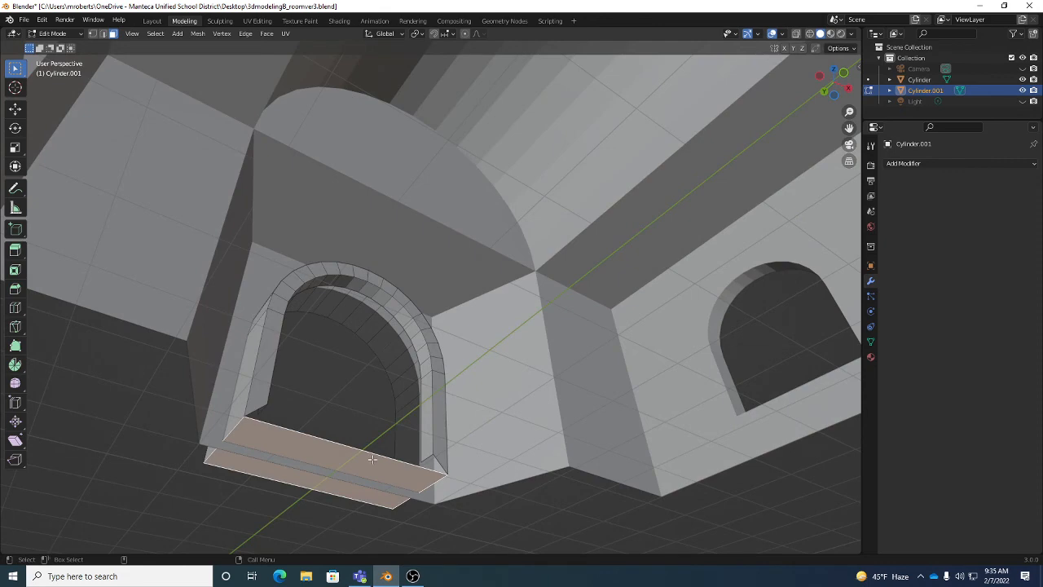
pyautogui.press('x')
pyautogui.click(337, 443)
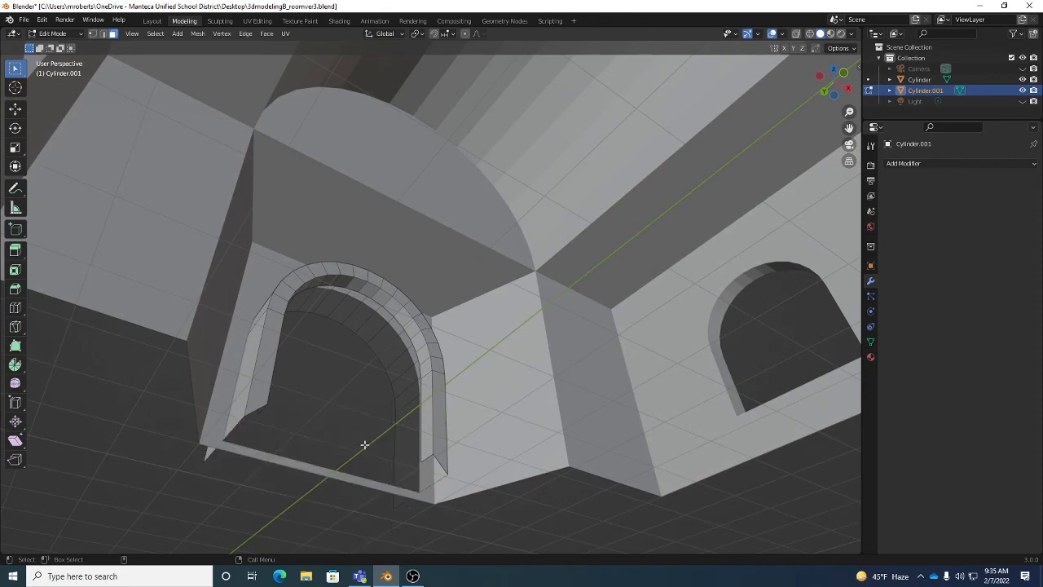
# Select the bottom edges of both door frame posts and scale them nearly flat along Z.
pyautogui.moveTo(424, 418); pyautogui.dragTo(418, 472, button='middle')
pyautogui.press('2')
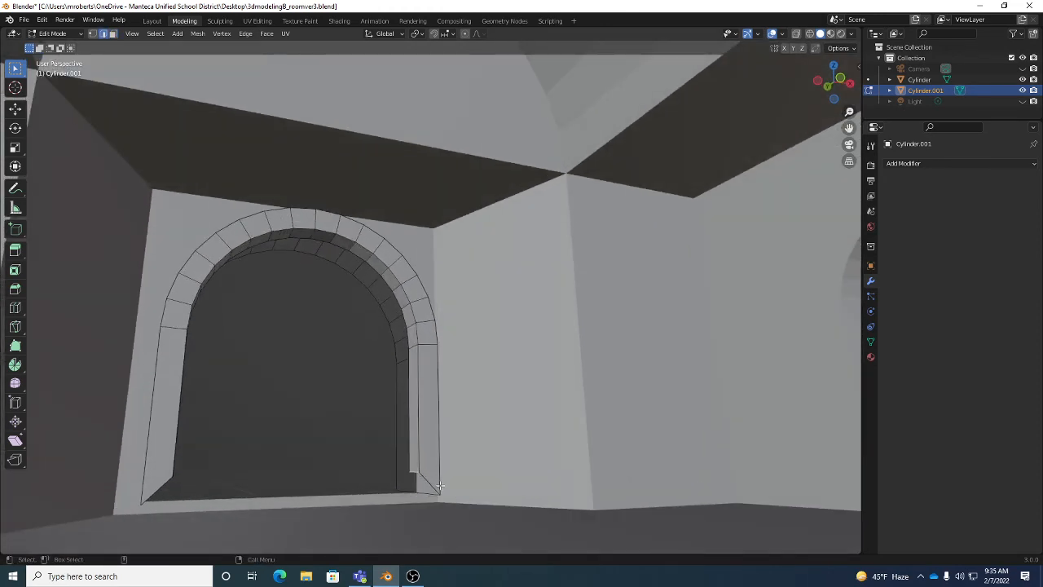
pyautogui.keyDown('alt'); pyautogui.click(430, 486); pyautogui.keyUp('alt')
pyautogui.click(422, 492)
pyautogui.moveTo(265, 484); pyautogui.dragTo(223, 481, button='middle')
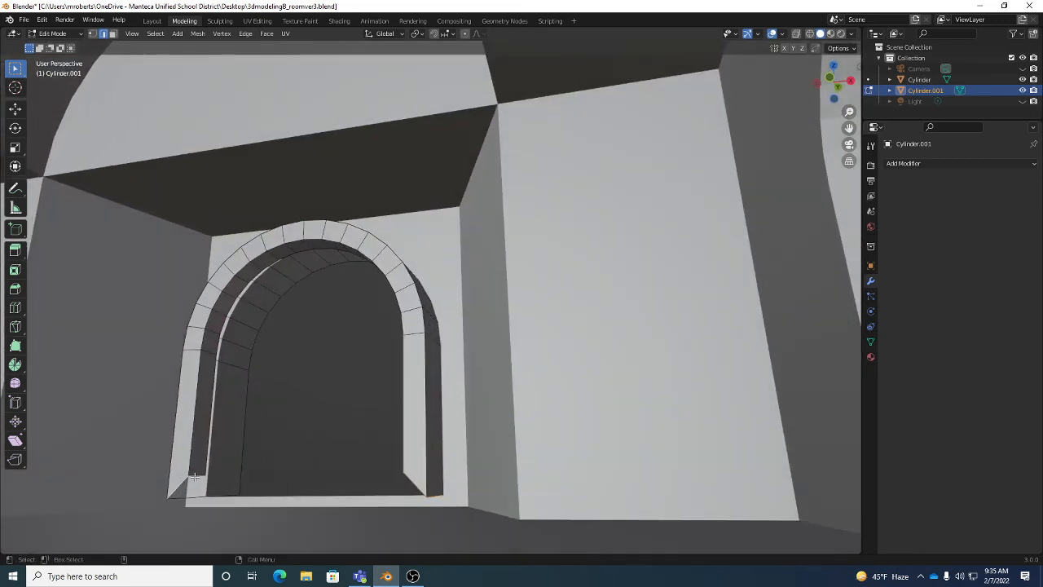
pyautogui.keyDown('shift'); pyautogui.click(189, 497); pyautogui.keyUp('shift')
pyautogui.hotkey('shift', 'space')
pyautogui.press('s')
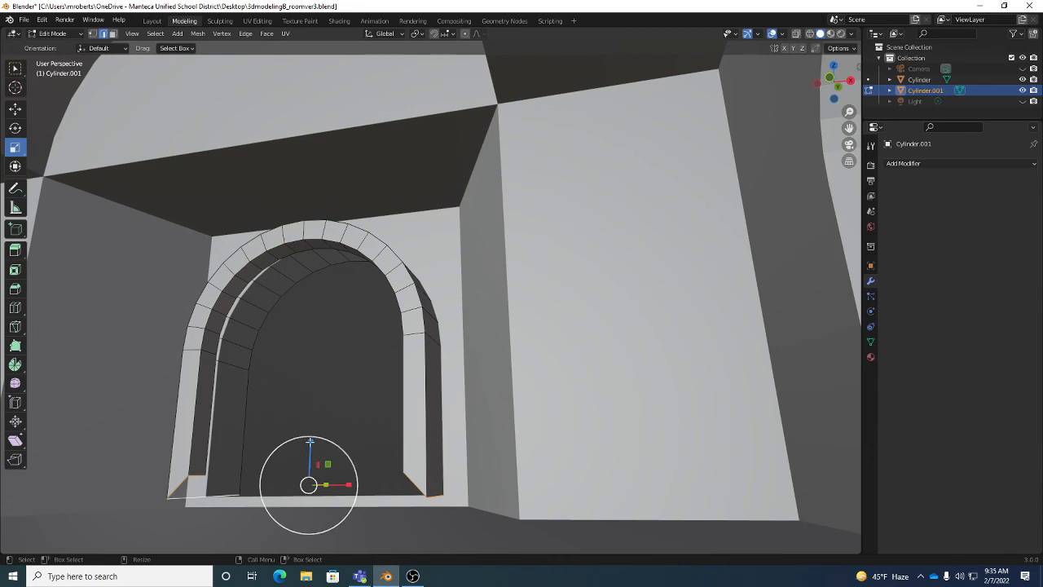
pyautogui.moveTo(310, 442); pyautogui.dragTo(306, 484)
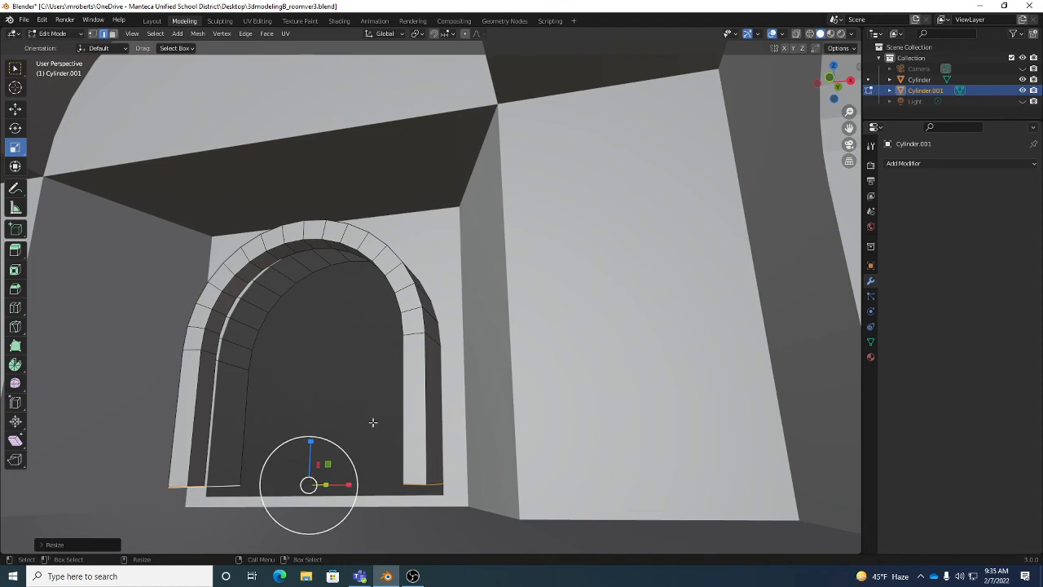
# Set the resize's Z scale to 0 to level the bottom edges of the posts exactly.
pyautogui.click(57, 544)
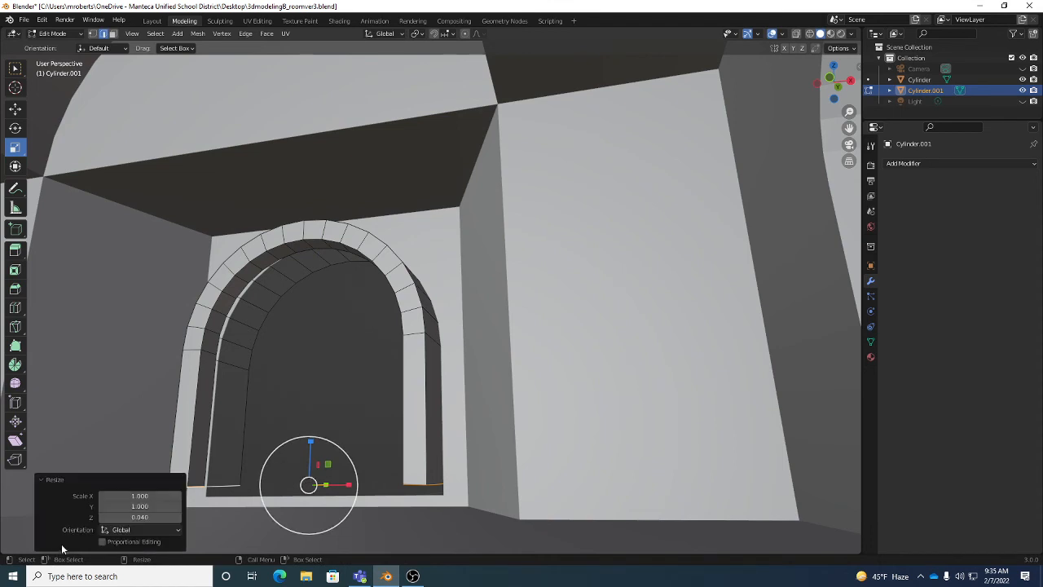
pyautogui.click(152, 519)
pyautogui.write('0')
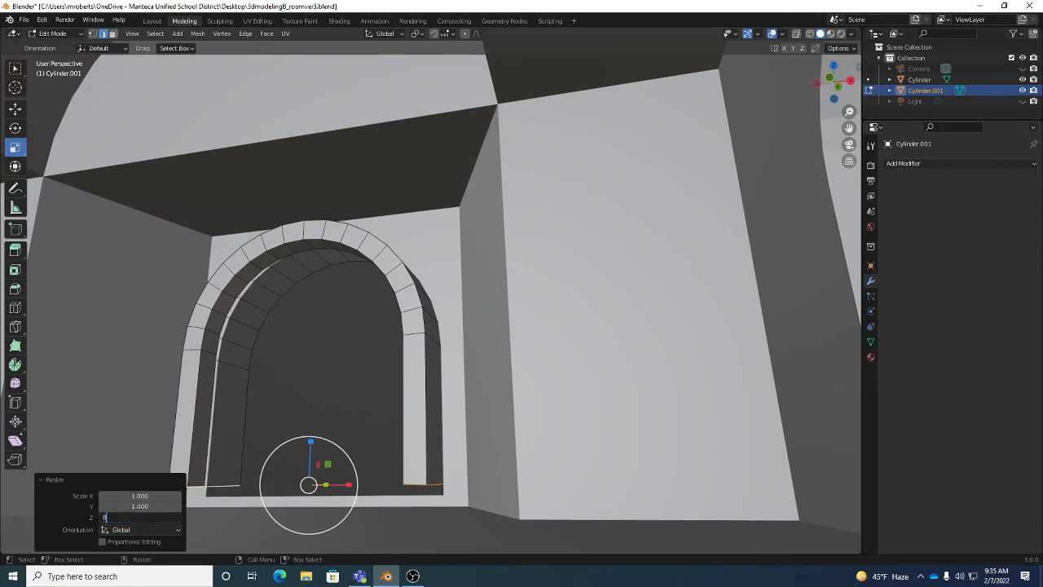
pyautogui.press('Return')
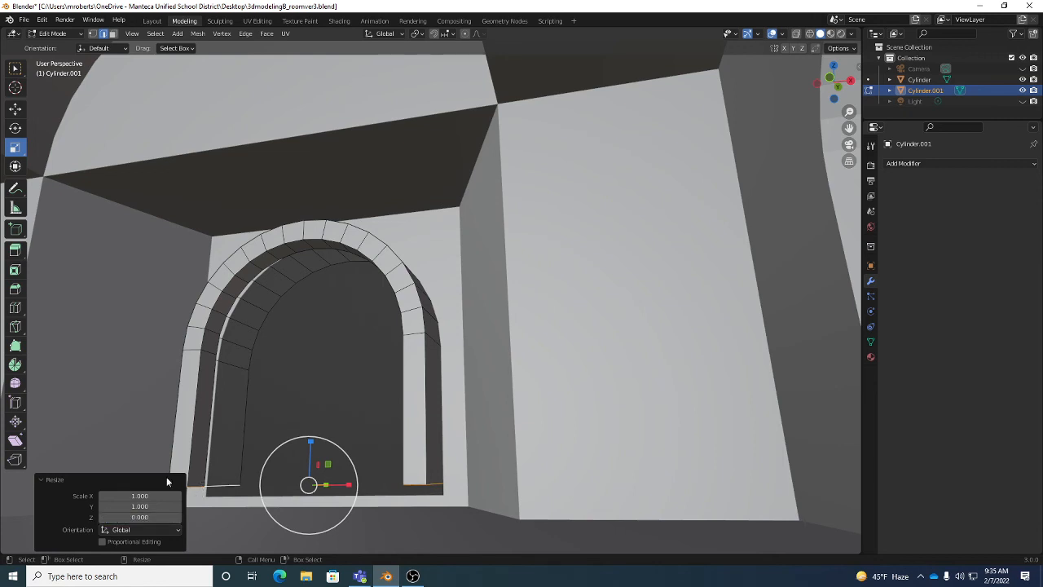
pyautogui.click(68, 480)
# Move the bottom edges of both posts down along Z until they reach the room floor.
pyautogui.hotkey('shift', 'space')
pyautogui.press('g')
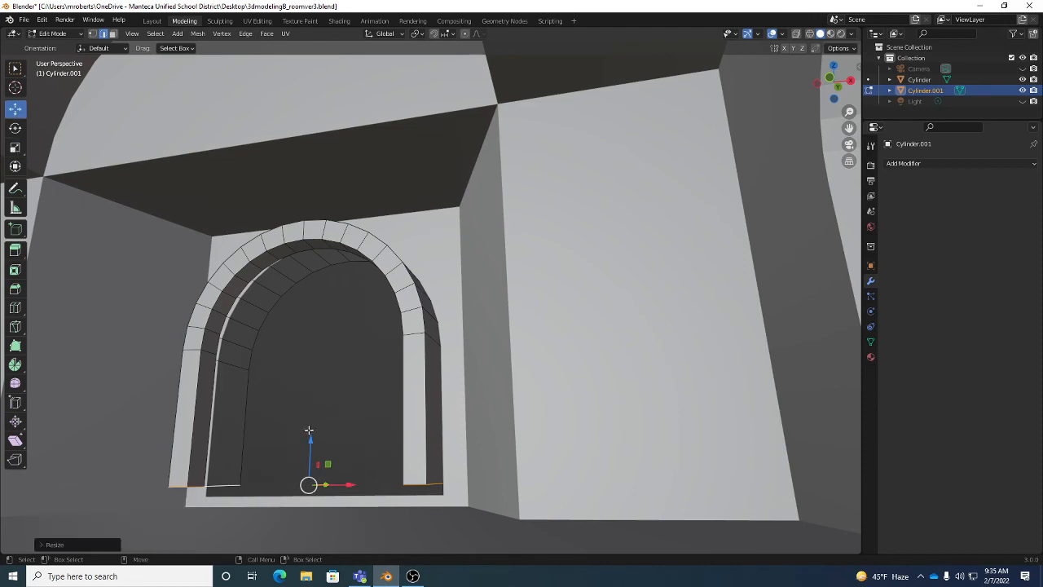
pyautogui.moveTo(309, 431); pyautogui.dragTo(320, 494)
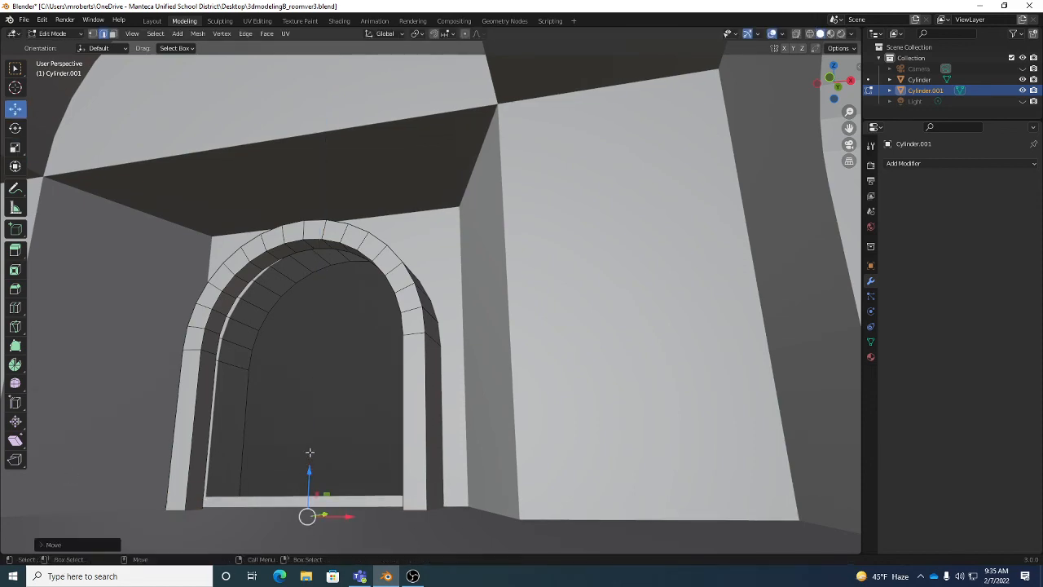
# Move the recessed inner edge loop of the frame outward along Y to extend the arch's inner lining through the wall.
pyautogui.moveTo(321, 494); pyautogui.dragTo(474, 469, button='middle')
pyautogui.scroll(-5, 386, 428)
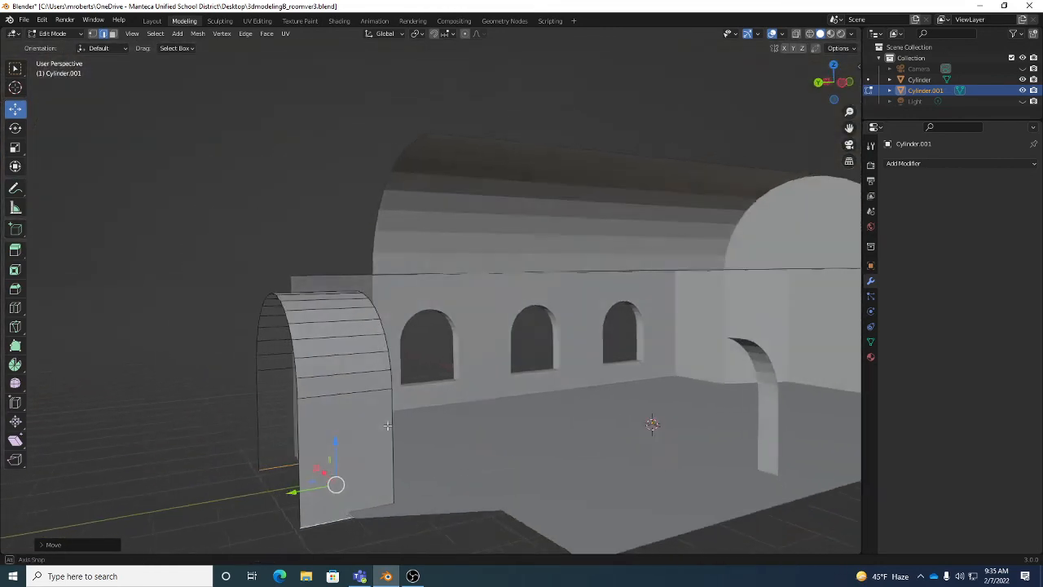
pyautogui.moveTo(386, 427); pyautogui.dragTo(339, 411, button='middle')
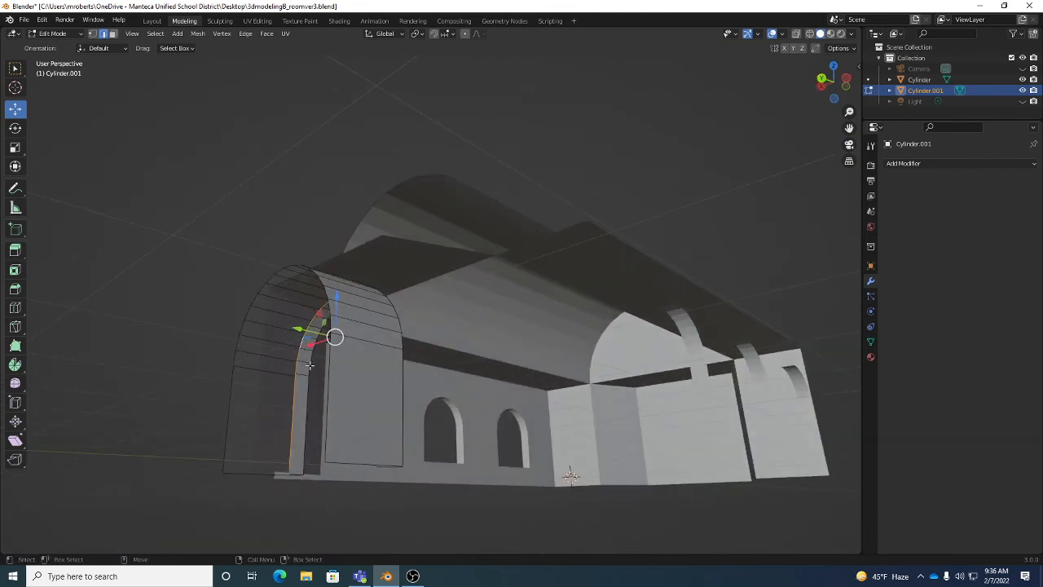
pyautogui.moveTo(301, 342); pyautogui.dragTo(238, 363, button='middle')
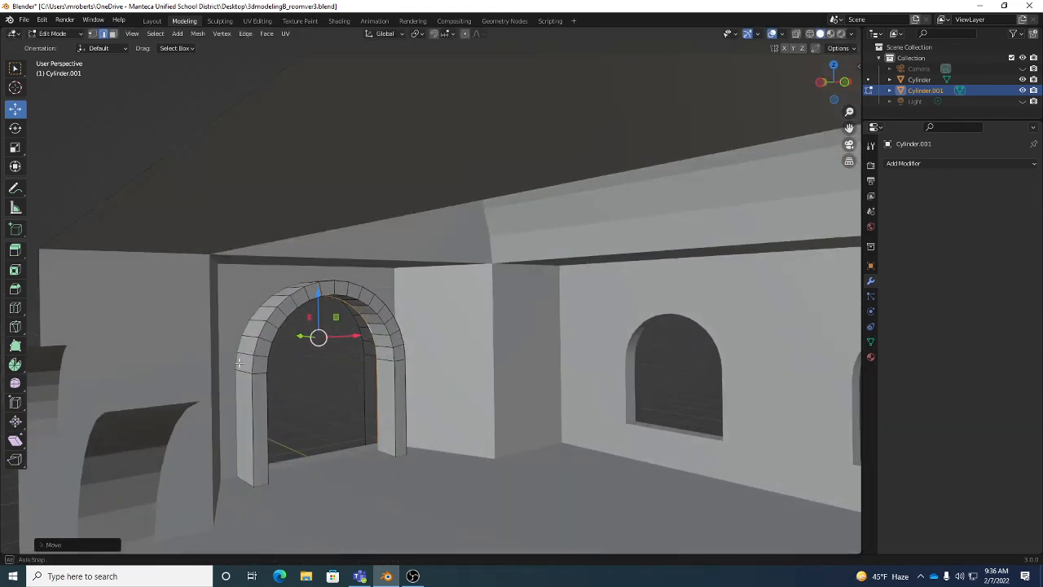
pyautogui.moveTo(310, 337); pyautogui.dragTo(277, 336)
pyautogui.moveTo(276, 336); pyautogui.dragTo(345, 345, button='middle')
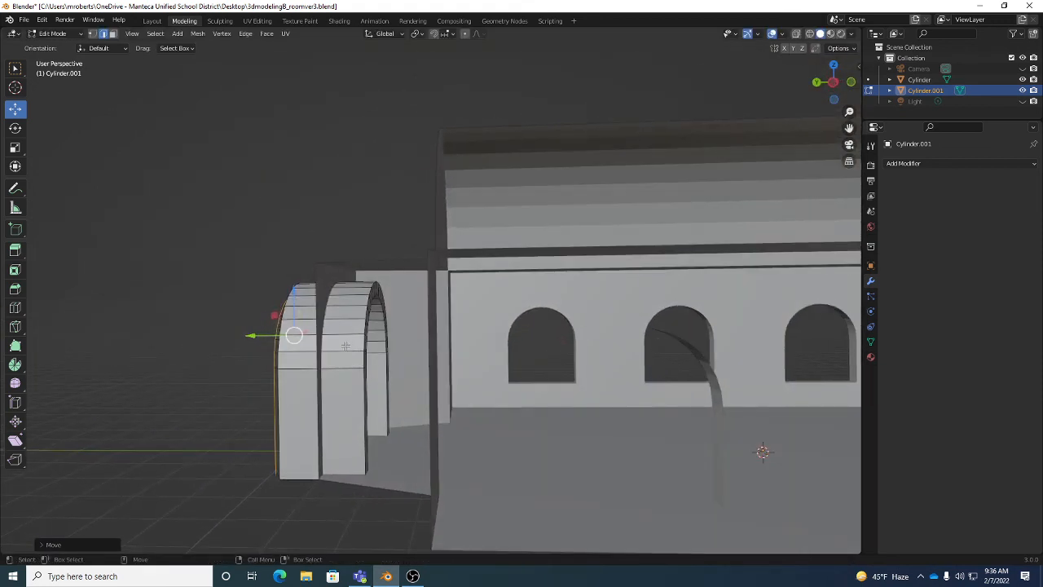
# Select the whole frame mesh, shift it outward along Y so it protrudes less into the room, and deselect it.
pyautogui.hotkey('alt', 'a')
pyautogui.press('a')
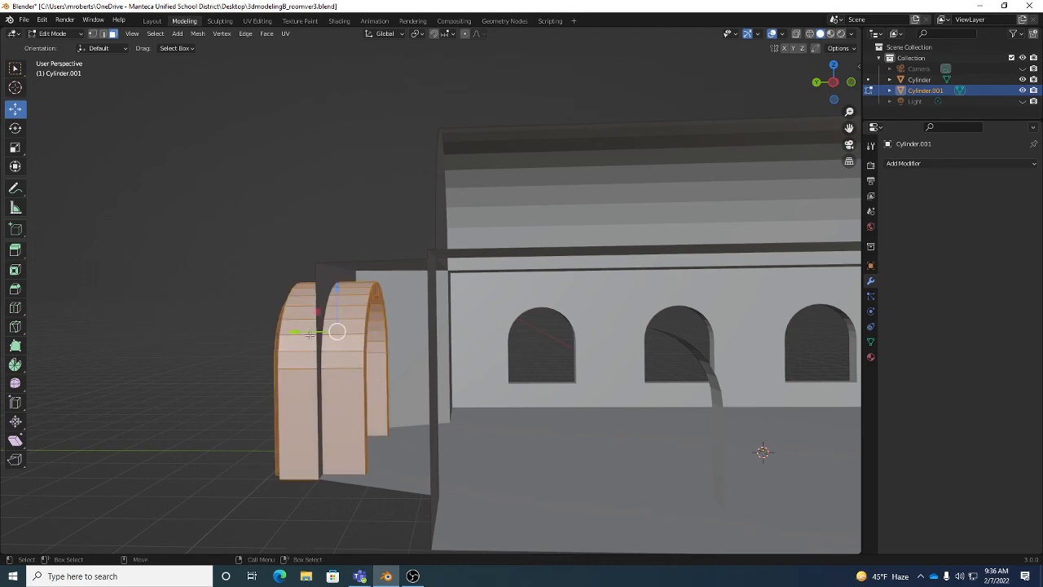
pyautogui.moveTo(310, 333); pyautogui.dragTo(269, 329)
pyautogui.moveTo(463, 374); pyautogui.dragTo(426, 345, button='middle')
pyautogui.click(356, 370)
pyautogui.scroll(-4, 393, 357)
pyautogui.scroll(10, 427, 345)
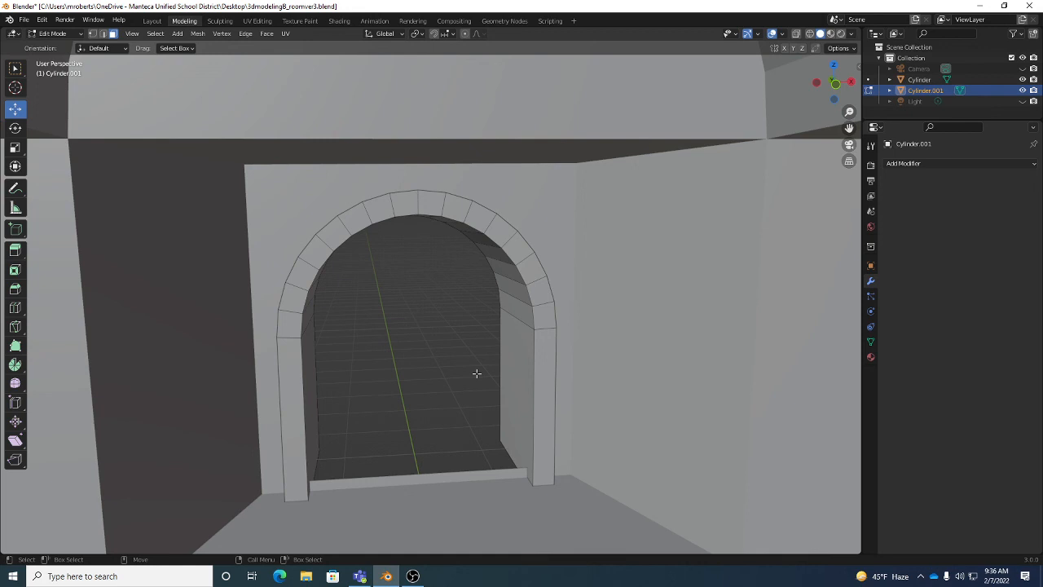
pyautogui.moveTo(515, 364); pyautogui.dragTo(676, 330, button='middle')
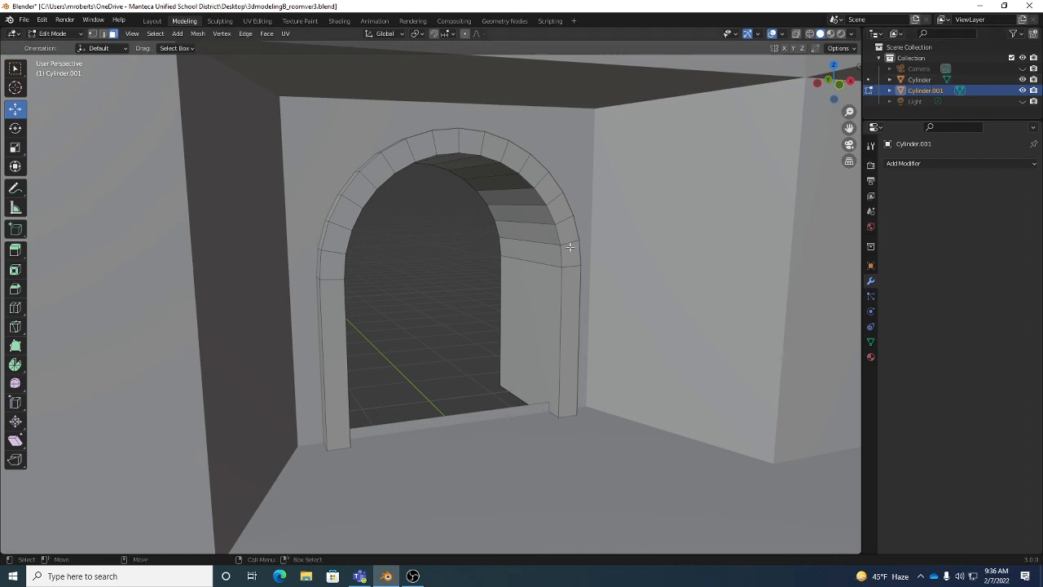
# Return to Object Mode and apply Shade Smooth to the door frame.
pyautogui.scroll(-6, 569, 247)
pyautogui.scroll(1, 568, 247)
pyautogui.scroll(-3, 567, 247)
pyautogui.keyDown('alt'); pyautogui.moveTo(566, 249); pyautogui.dragTo(482, 247); pyautogui.keyUp('alt')
pyautogui.press('Tab')
pyautogui.scroll(6, 493, 257)
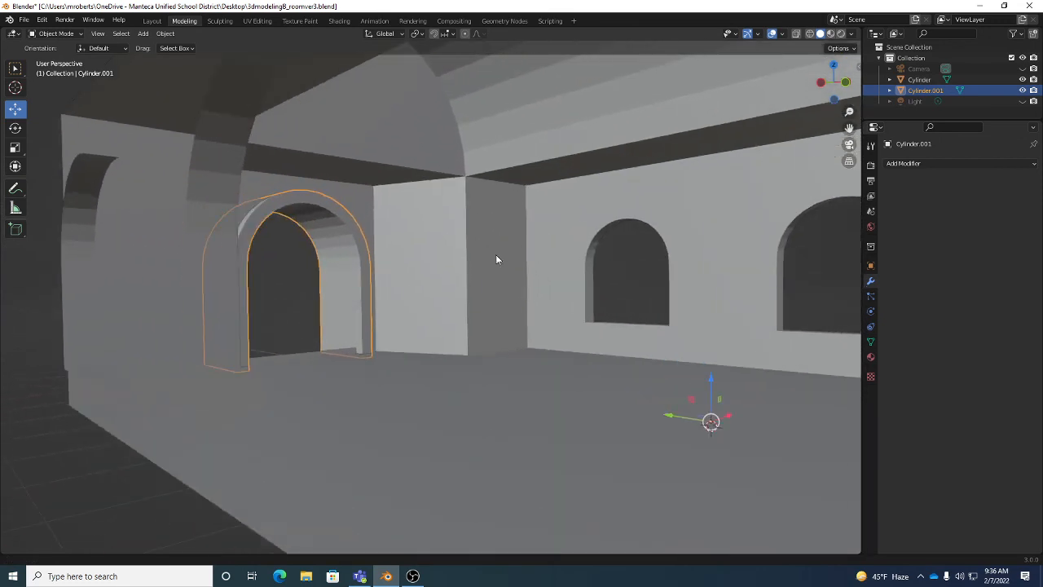
pyautogui.scroll(6, 341, 220)
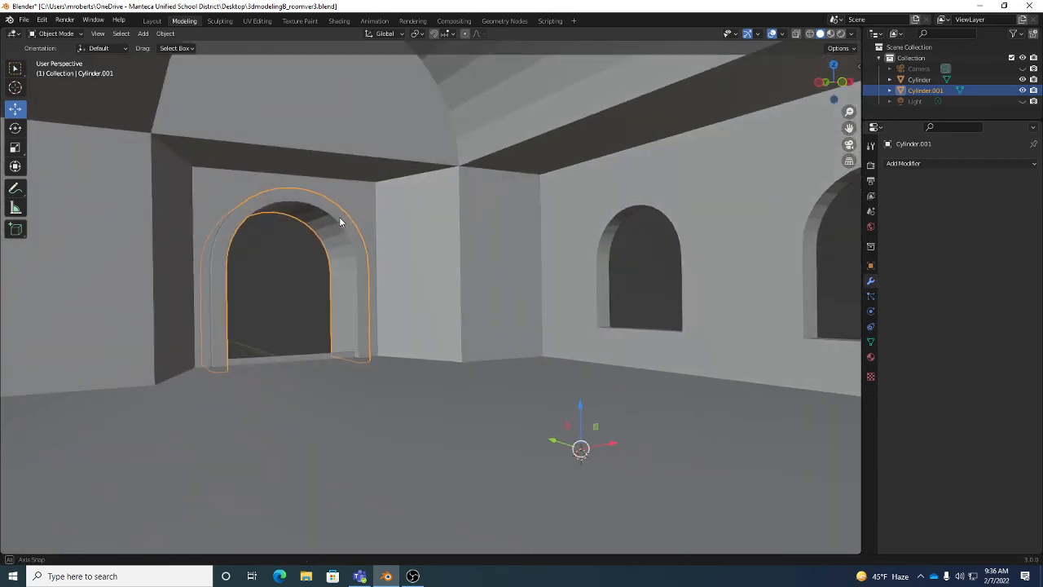
pyautogui.rightClick(354, 211)
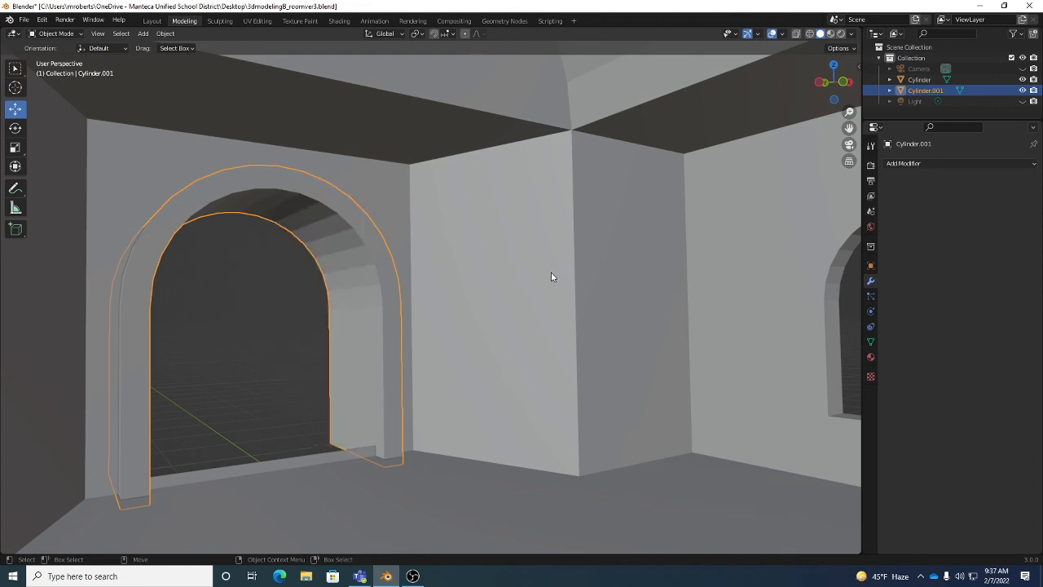
pyautogui.rightClick(405, 236)
pyautogui.click(404, 236)
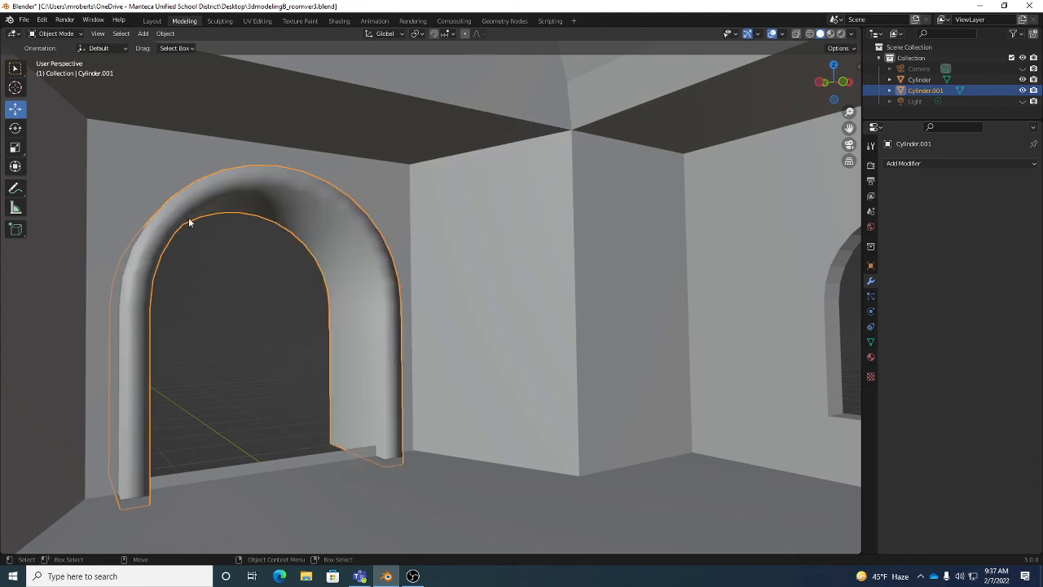
# Enable Auto Smooth in the normals settings of the door frame's mesh.
pyautogui.click(870, 342)
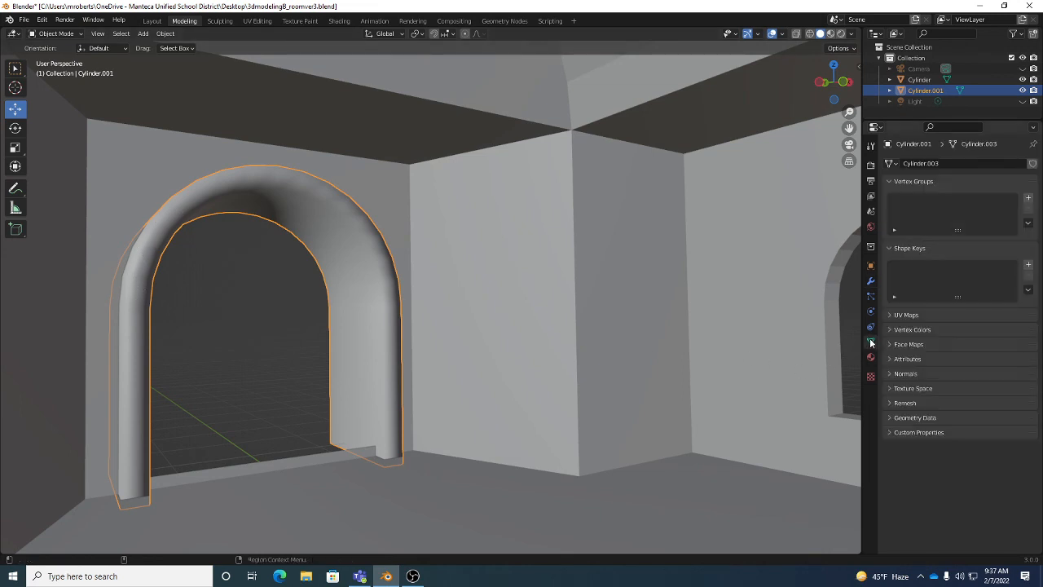
pyautogui.click(928, 374)
pyautogui.click(948, 389)
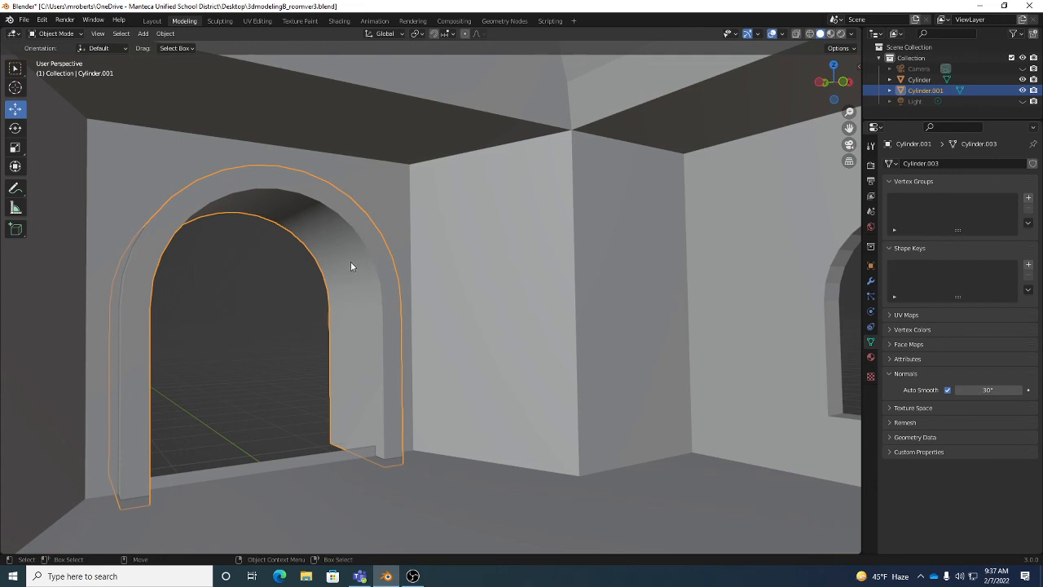
# In Edit Mode, bevel the room-side outer and inner edge loops of the door frame by about 0.059 m.
pyautogui.press('Tab')
pyautogui.moveTo(372, 250); pyautogui.dragTo(340, 233, button='middle')
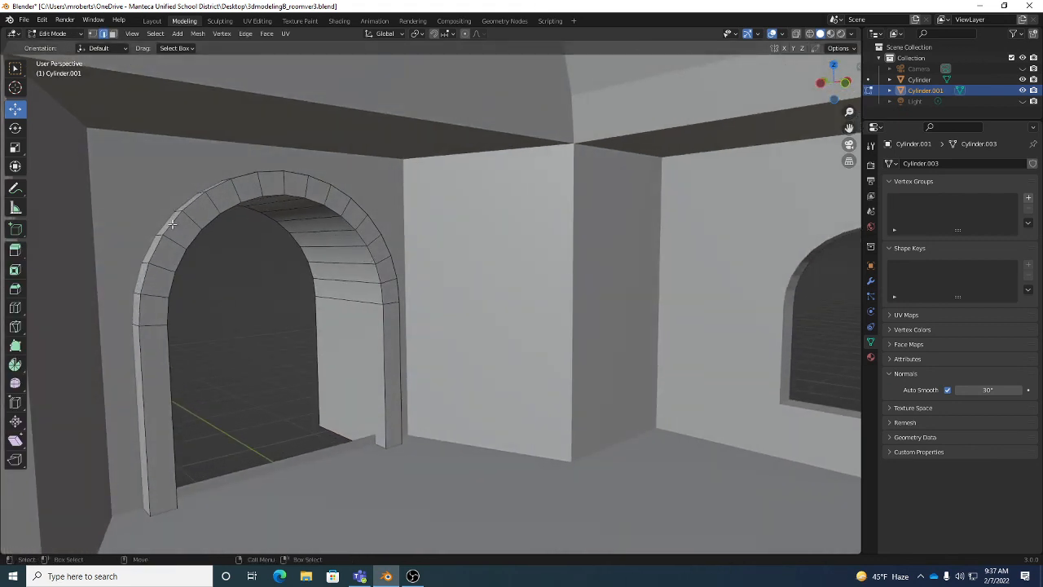
pyautogui.click(51, 33)
pyautogui.keyDown('alt'); pyautogui.click(201, 197); pyautogui.keyUp('alt')
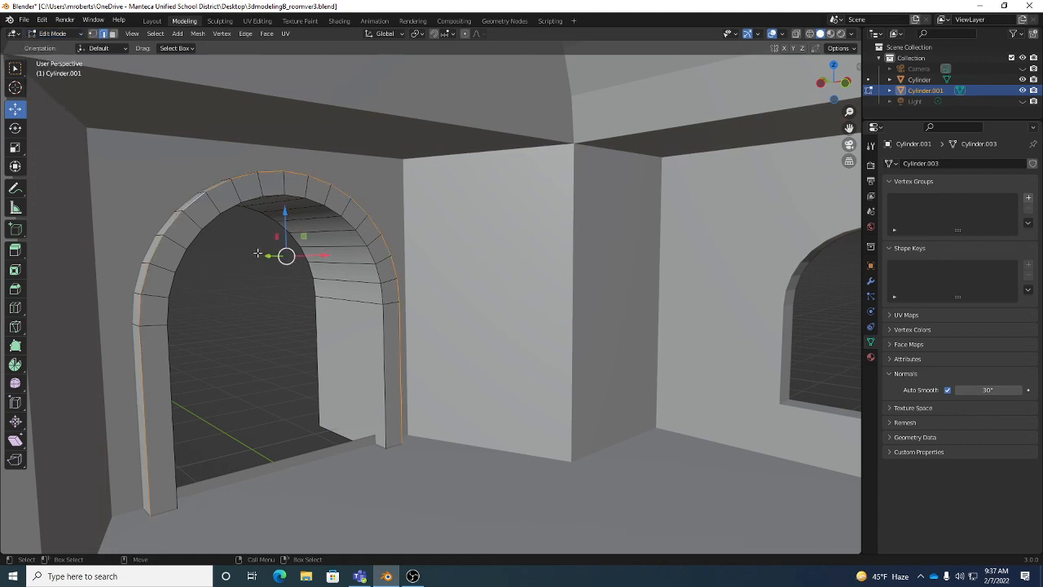
pyautogui.press('w')
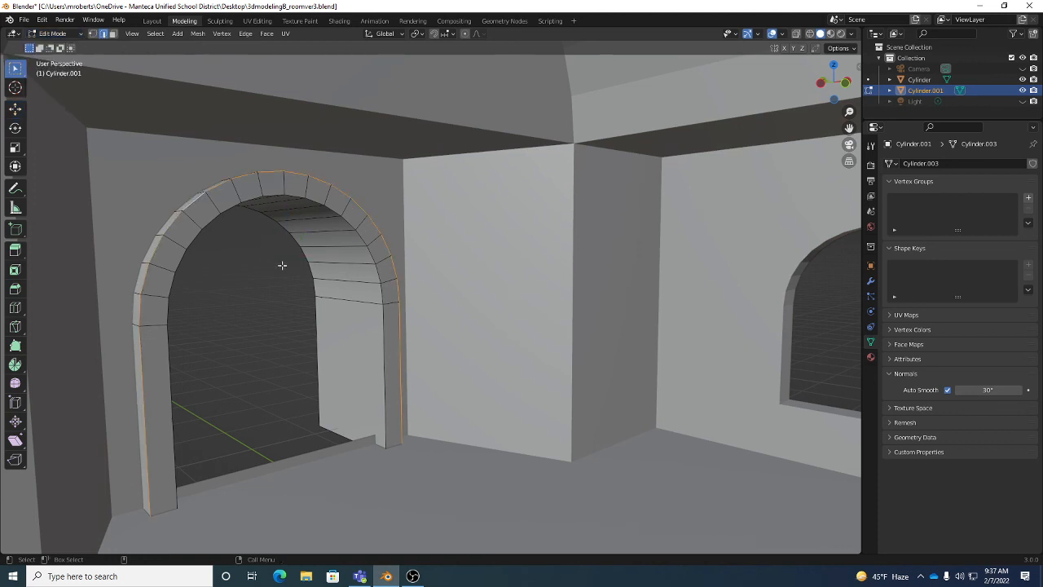
pyautogui.keyDown('alt'); pyautogui.keyDown('shift'); pyautogui.click(386, 343); pyautogui.keyUp('shift'); pyautogui.keyUp('alt')
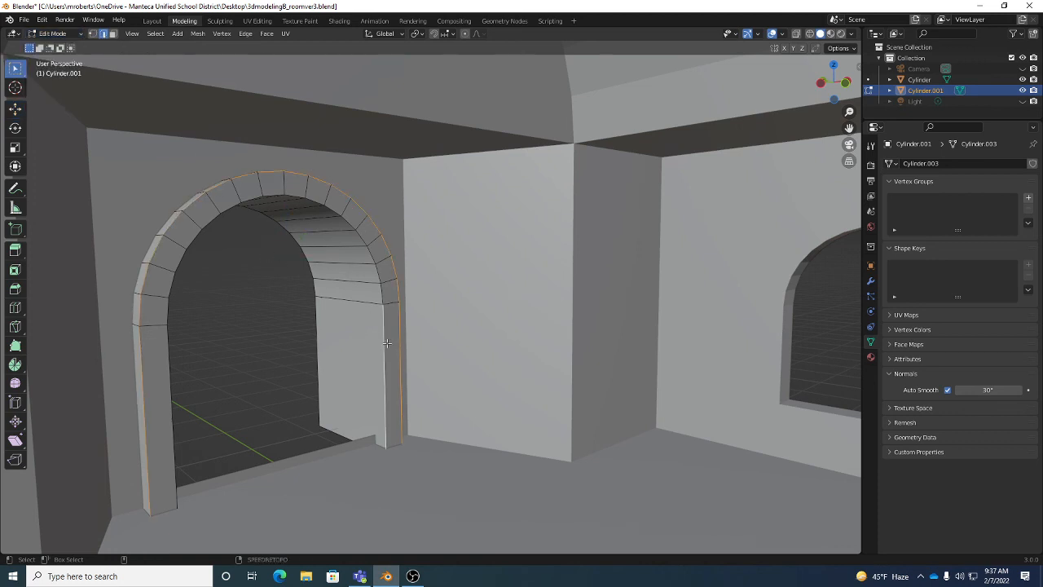
pyautogui.click(15, 288)
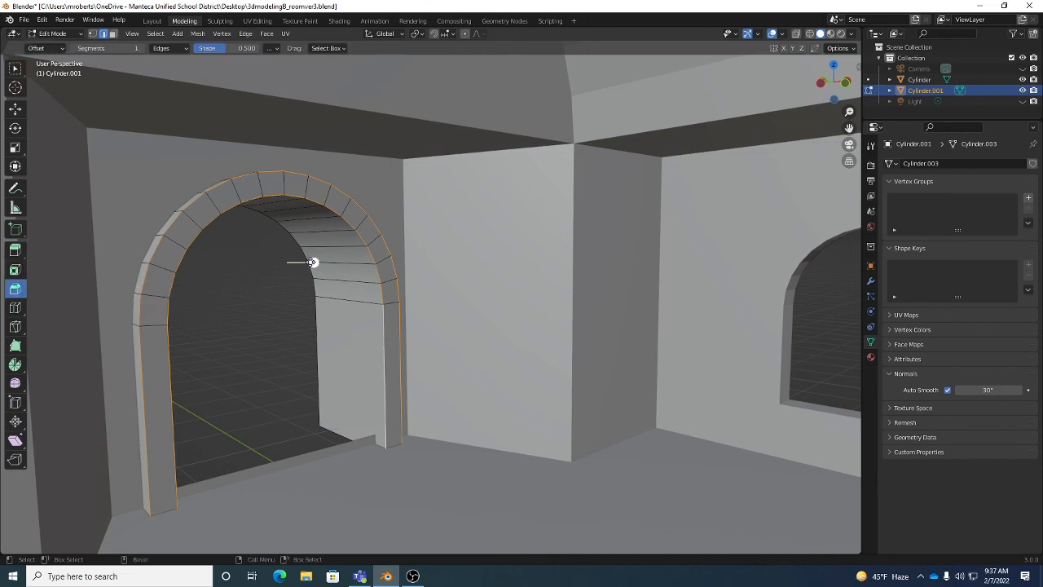
pyautogui.moveTo(312, 262); pyautogui.dragTo(316, 264)
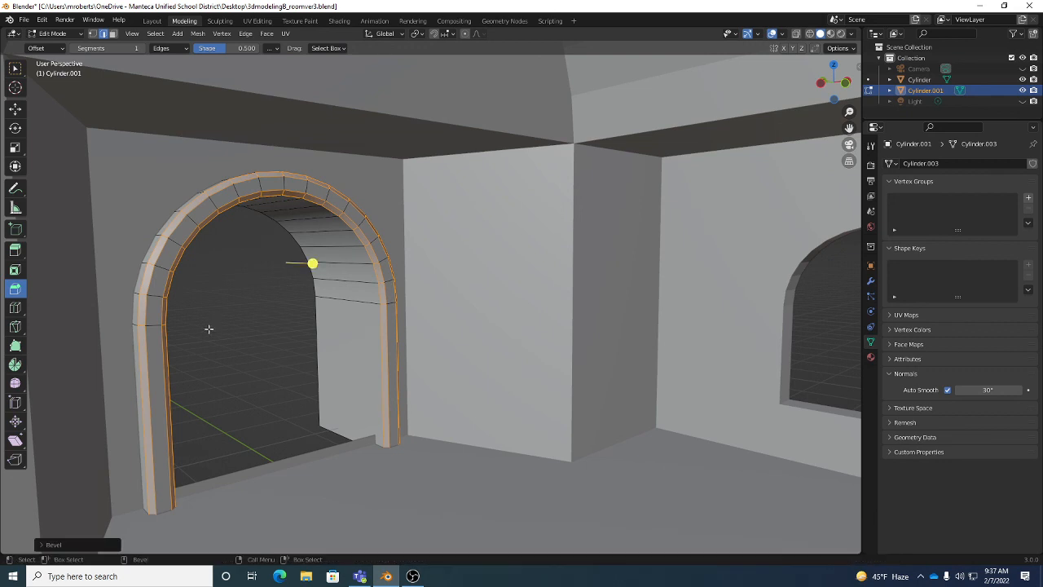
# Set the frame bevel to 2 segments to round its edges.
pyautogui.click(76, 543)
pyautogui.click(177, 388)
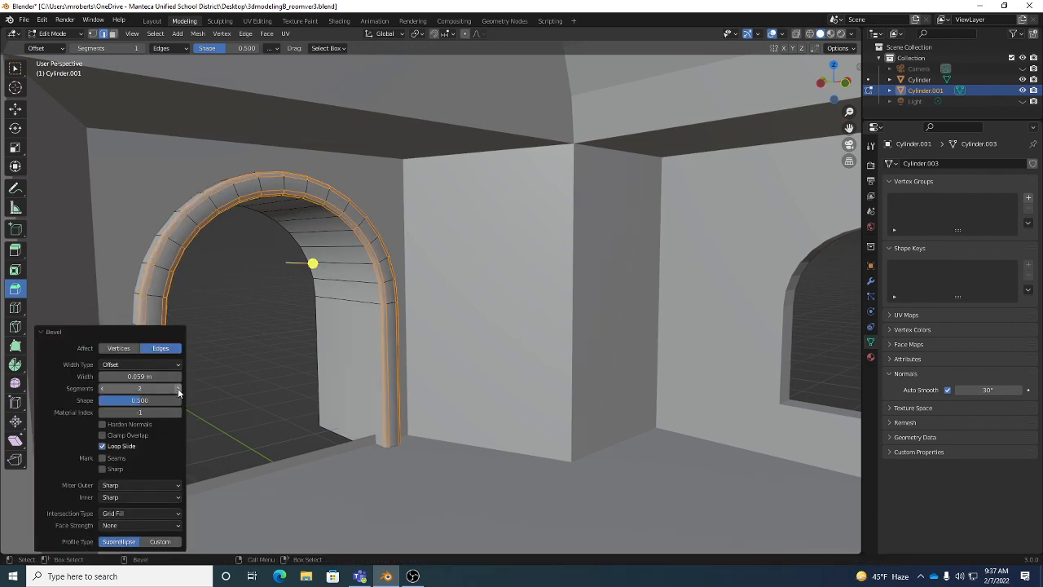
pyautogui.click(61, 332)
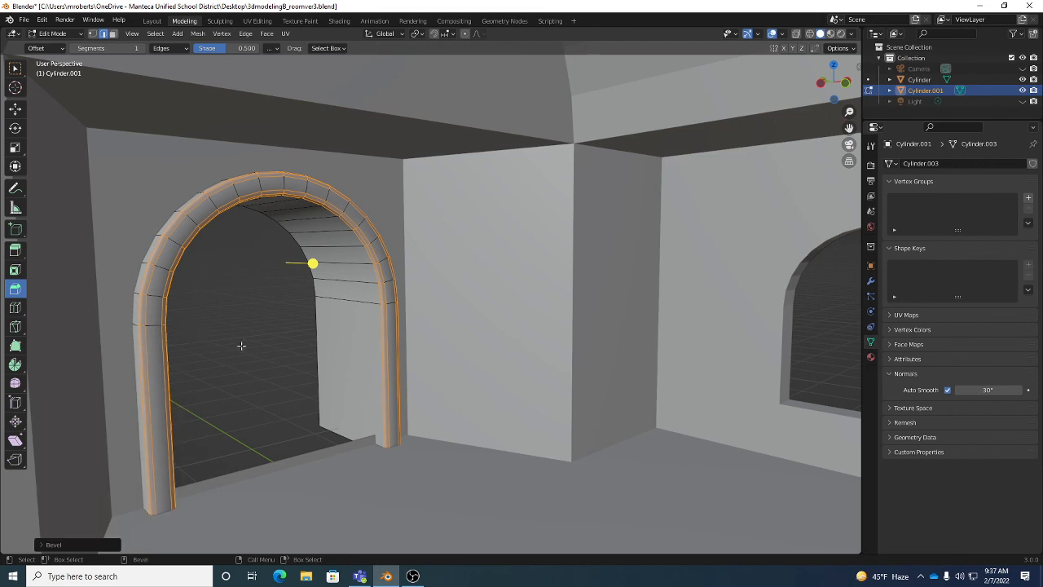
# Clear the door frame's mesh selection in vertex select mode and return to Object Mode.
pyautogui.press('1')
pyautogui.press('w')
pyautogui.click(266, 305)
pyautogui.rightClick(183, 231)
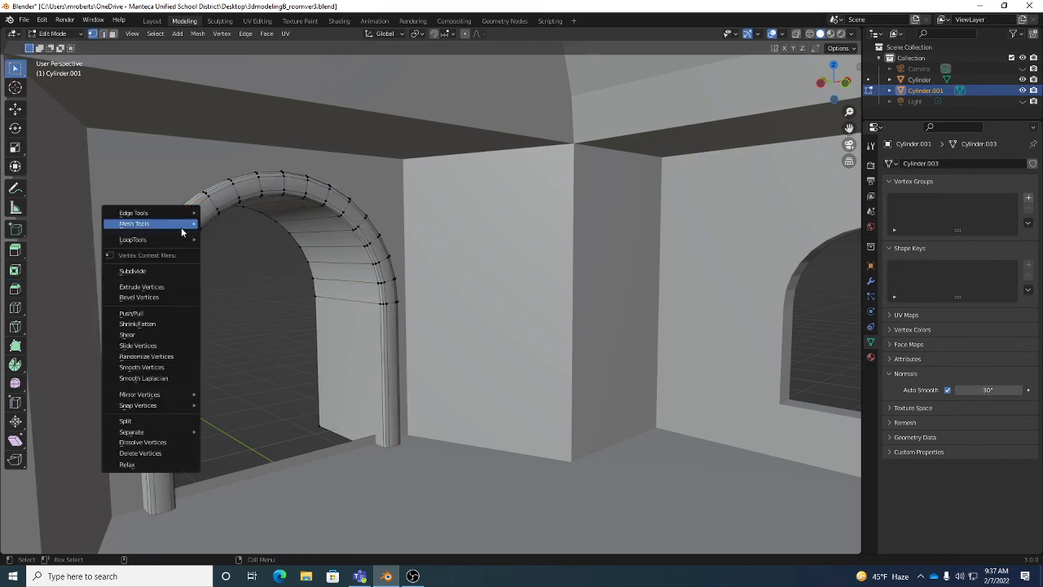
pyautogui.press('Tab')
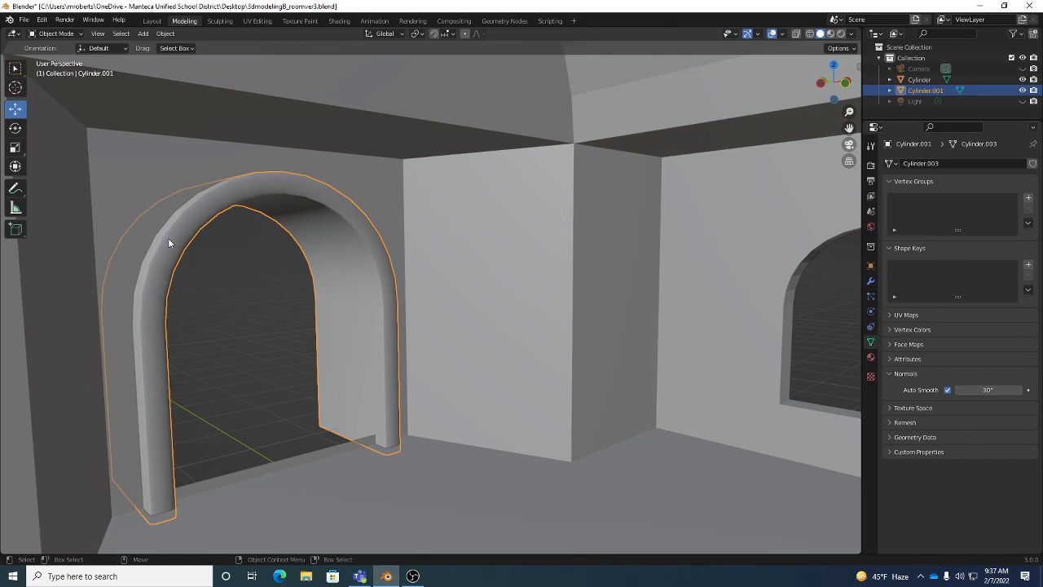
# Select the room object and apply Shade Smooth to it.
pyautogui.click(474, 258)
pyautogui.moveTo(545, 286); pyautogui.dragTo(561, 262, button='middle')
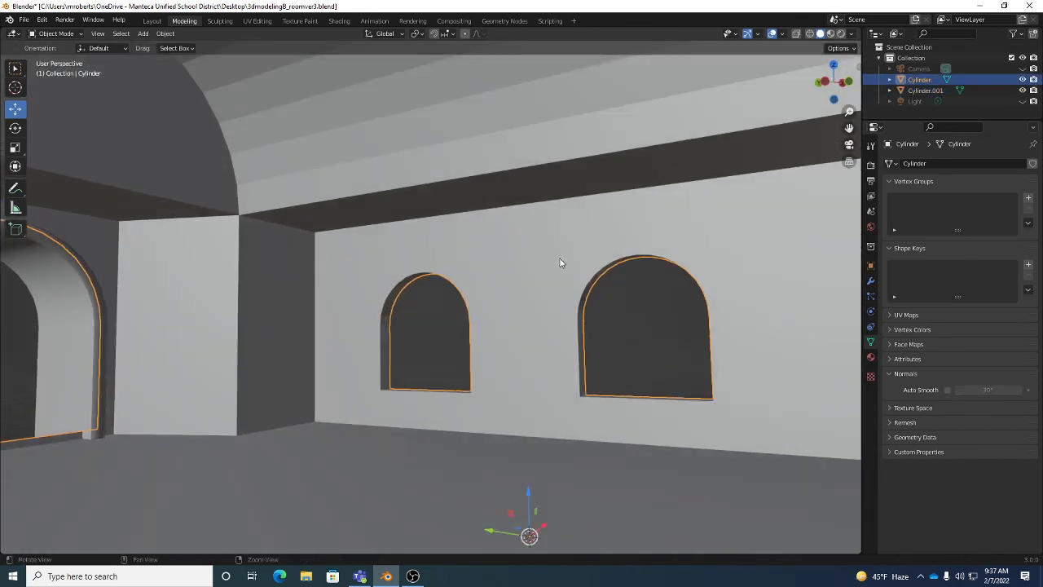
pyautogui.rightClick(615, 237)
pyautogui.click(614, 238)
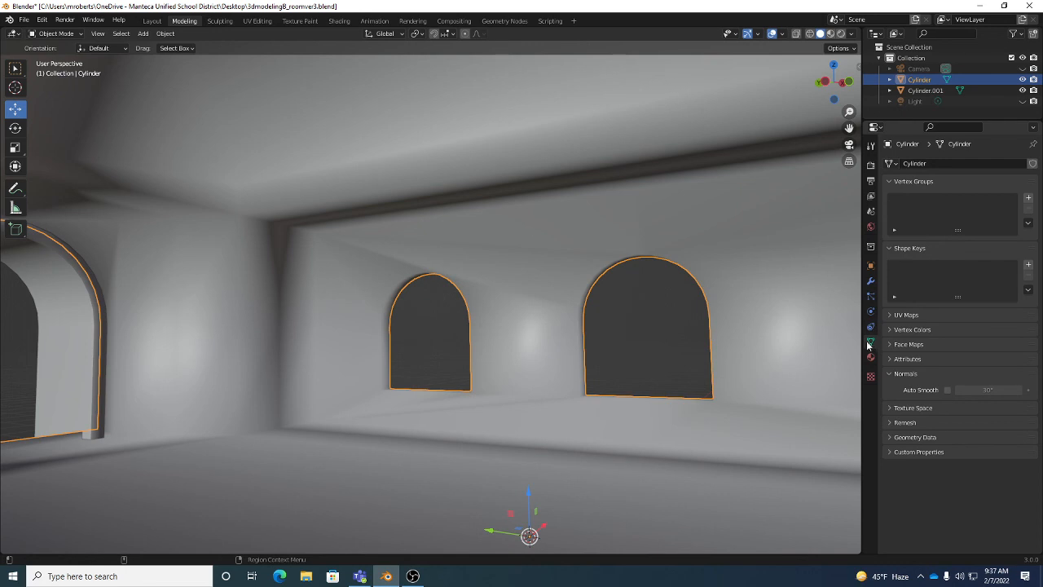
# Enable Auto Smooth in the normals settings of the room's mesh and set its angle to 51.3°.
pyautogui.click(905, 374)
pyautogui.click(905, 374)
pyautogui.click(946, 391)
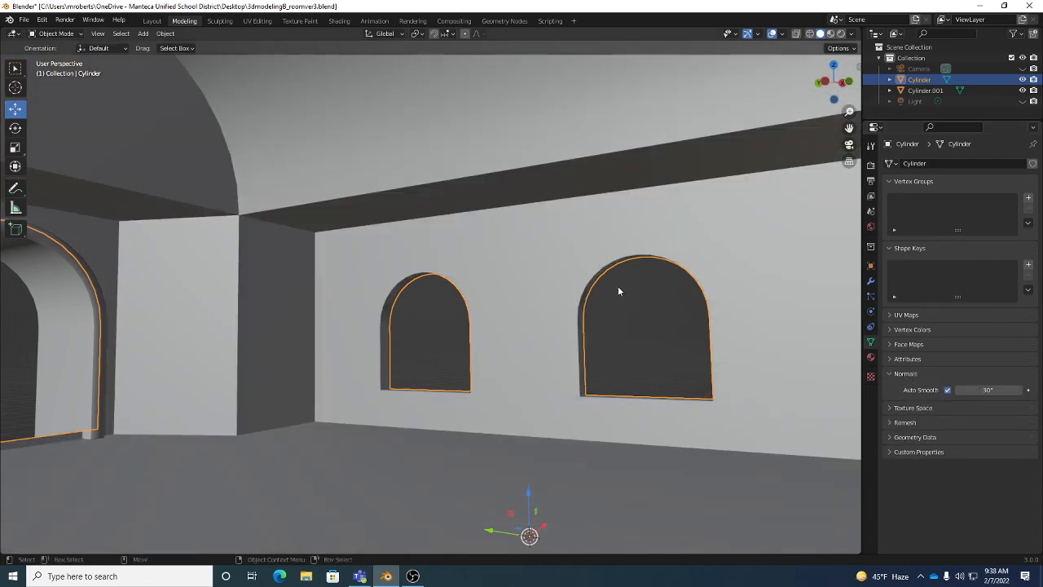
pyautogui.moveTo(623, 281); pyautogui.dragTo(507, 338, button='middle')
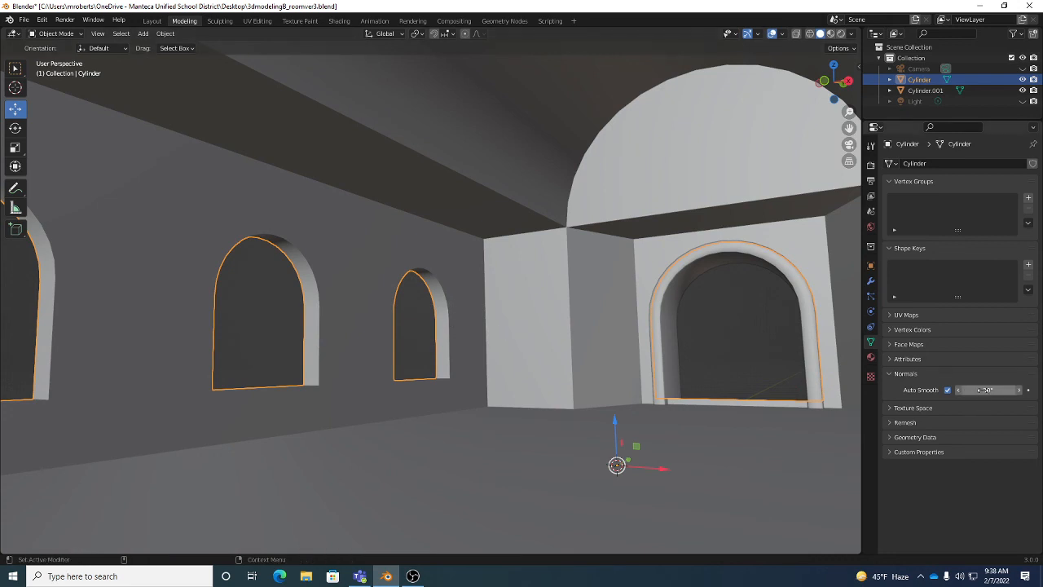
pyautogui.moveTo(986, 390)
pyautogui.mouseDown()
pyautogui.moveTo(1023, 390)
pyautogui.moveTo(978, 390)
pyautogui.mouseUp()
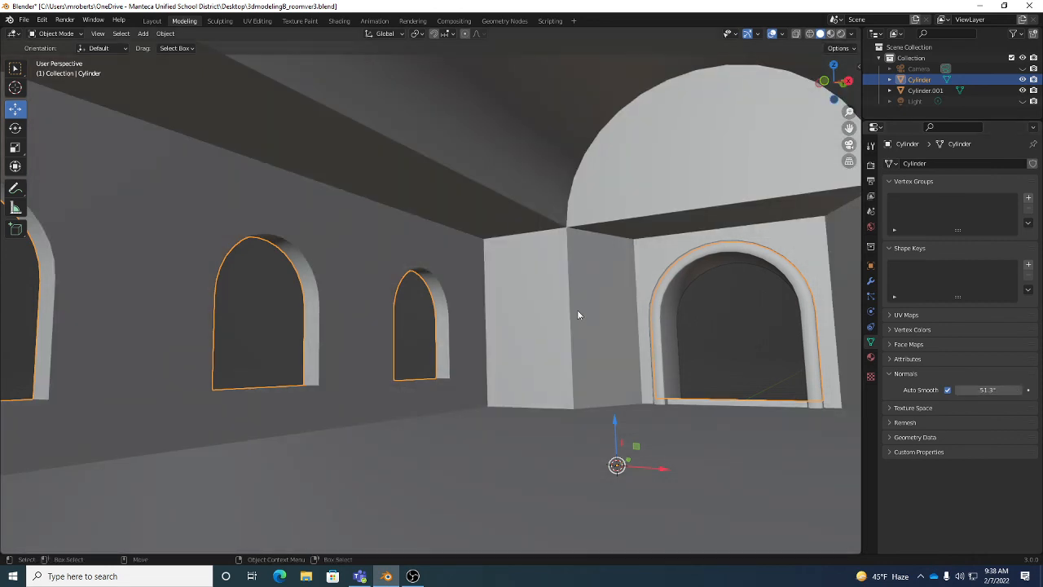
# Deselect the room object and save the Blender file under its existing name.
pyautogui.moveTo(490, 297); pyautogui.dragTo(641, 315, button='middle')
pyautogui.scroll(-8, 603, 305)
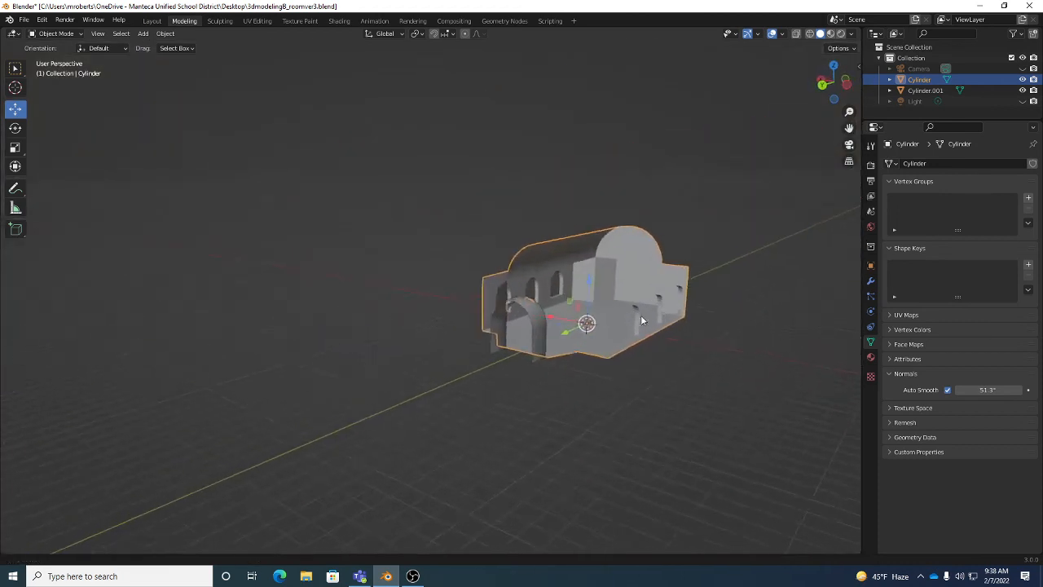
pyautogui.scroll(6, 651, 322)
pyautogui.press('w')
pyautogui.click(767, 409)
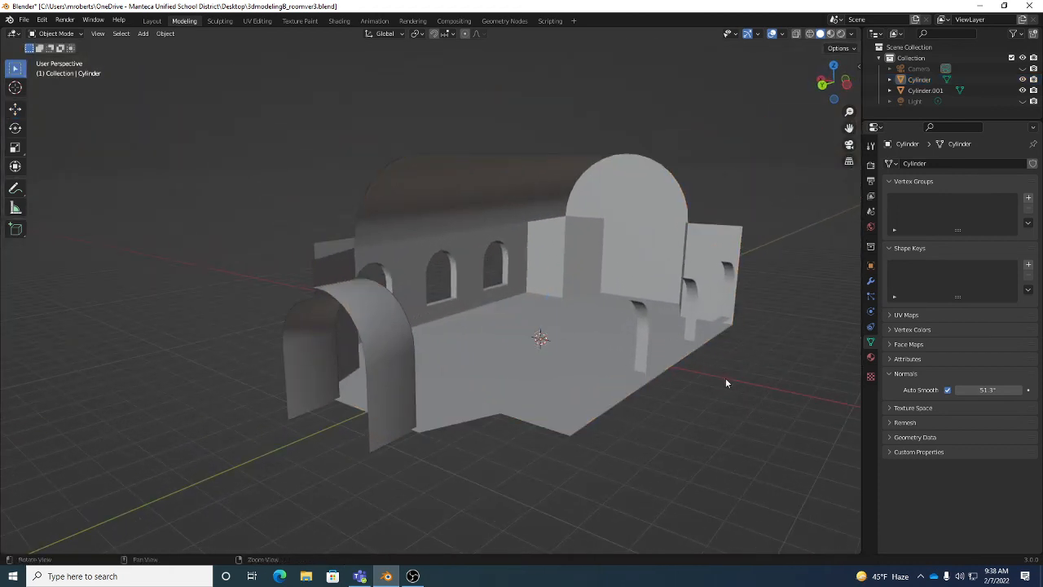
pyautogui.moveTo(725, 377); pyautogui.dragTo(663, 372, button='middle')
pyautogui.scroll(5, 669, 370)
pyautogui.scroll(-5, 651, 367)
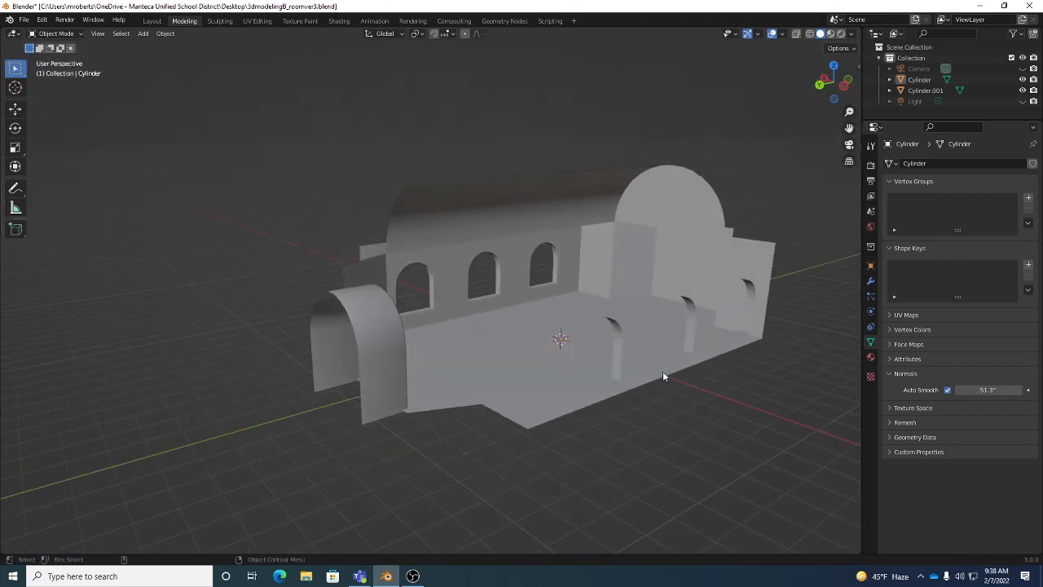
pyautogui.hotkey('ctrl', 's')
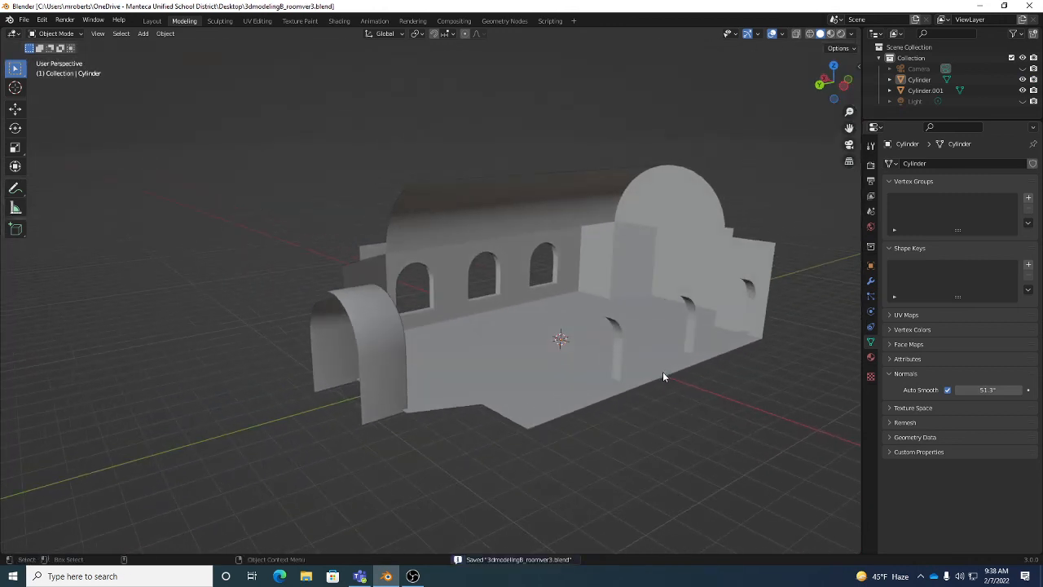
pyautogui.click(413, 576)
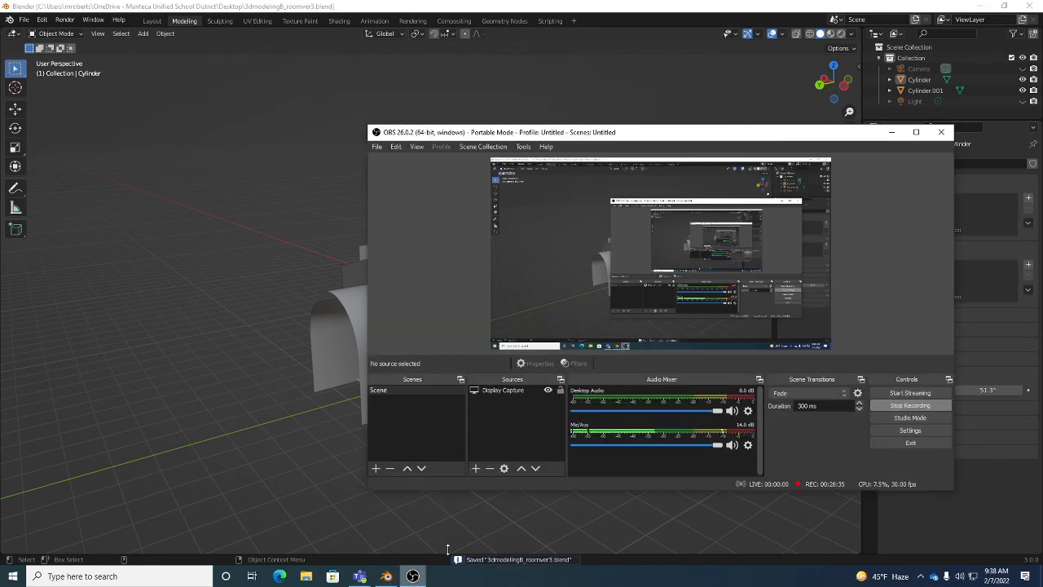